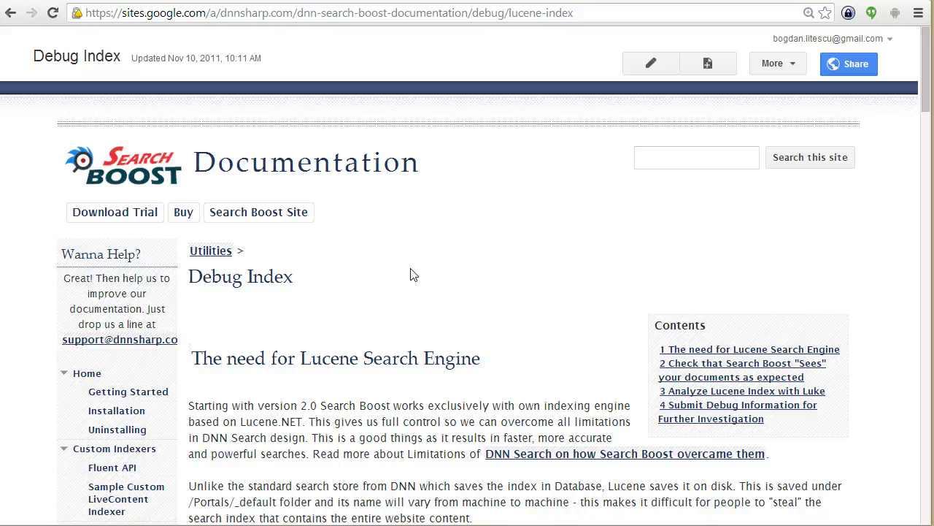
- Leave the Debug Index documentation page for the Search Boost 2.9.0 studio Overview tab
{"action": "left_click", "coordinate": [420, 270]}
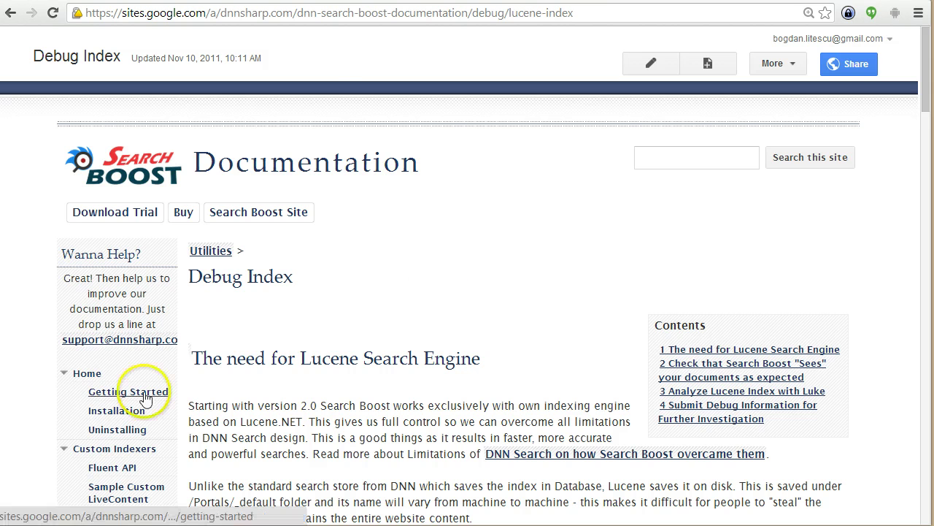
{"action": "key", "text": "ctrl+Tab"}
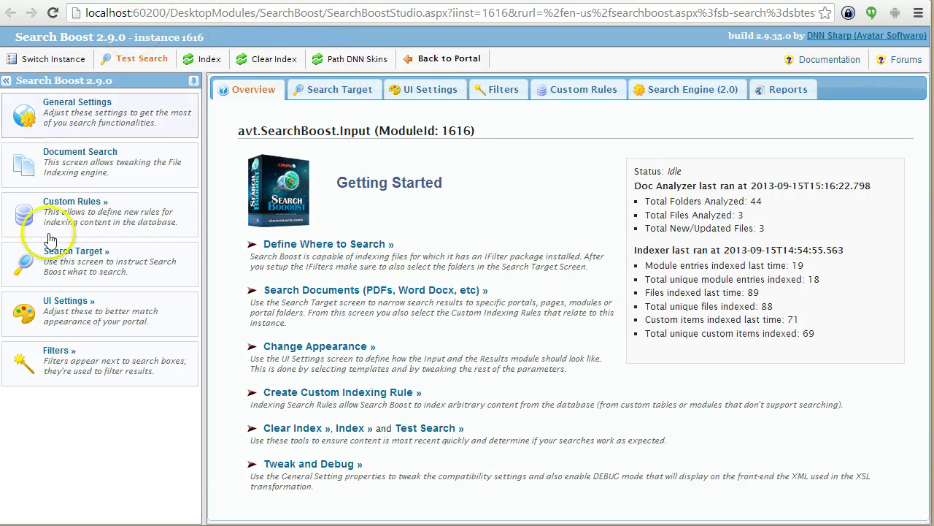
- In General Settings, set both search indexing and user search logging levels to Debug
{"action": "left_click", "coordinate": [127, 119]}
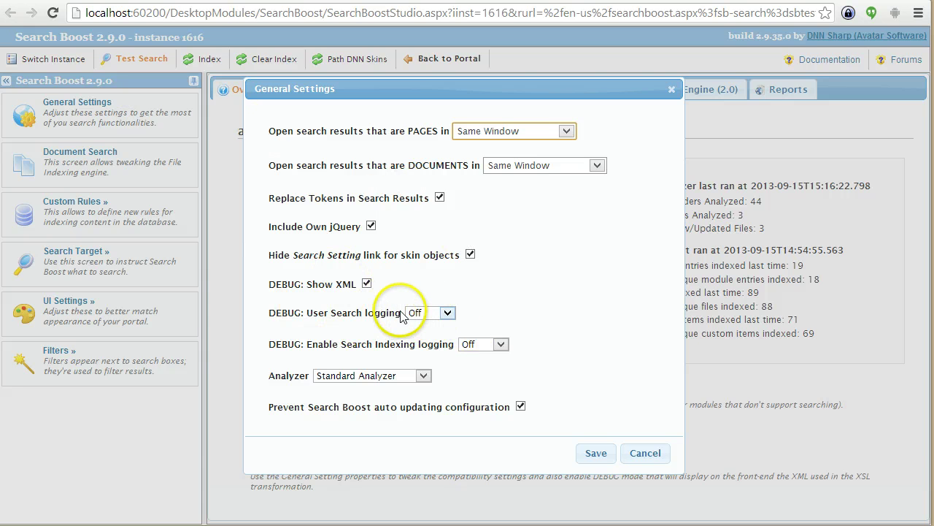
{"action": "left_click", "coordinate": [440, 314]}
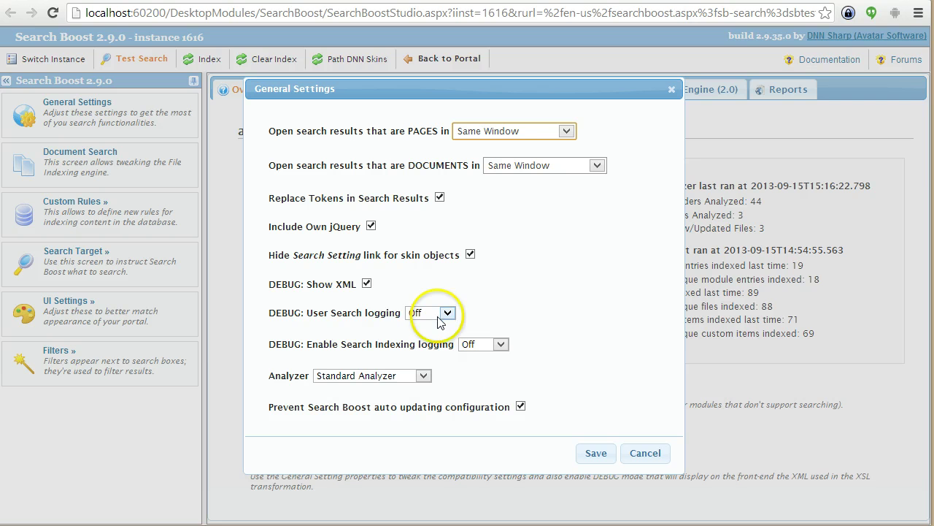
{"action": "left_click", "coordinate": [470, 348]}
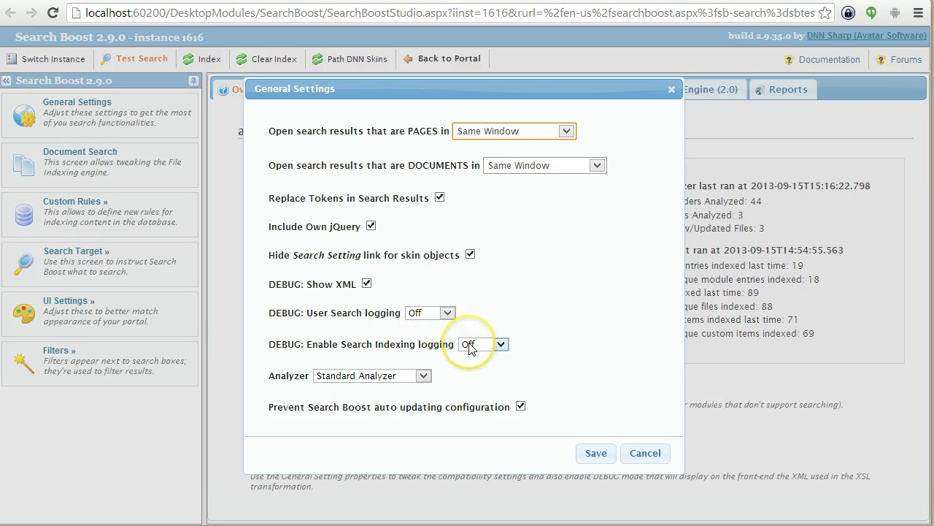
{"action": "left_click", "coordinate": [470, 347]}
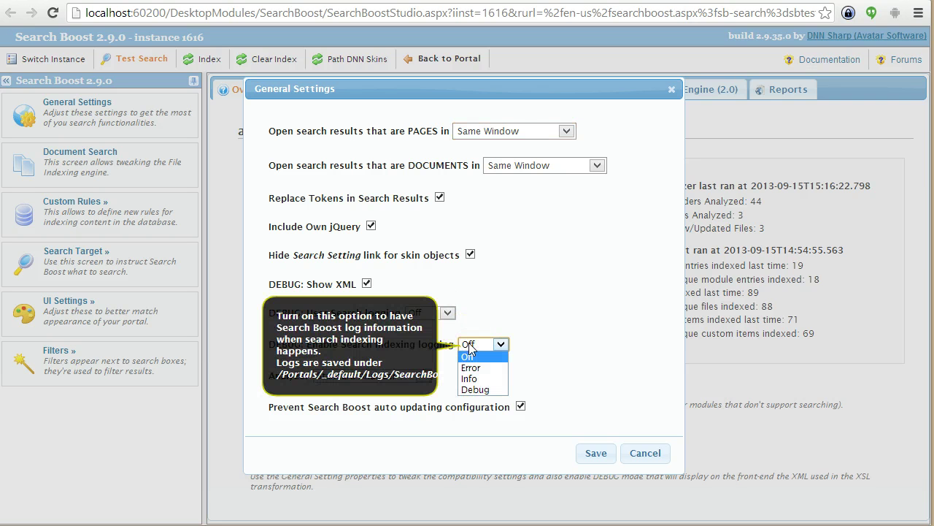
{"action": "left_click", "coordinate": [465, 351]}
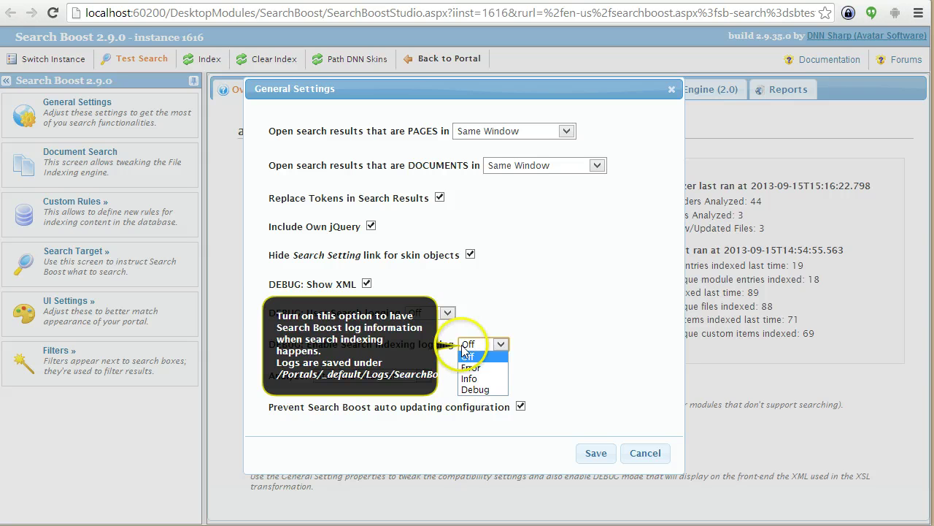
{"action": "left_click", "coordinate": [488, 391]}
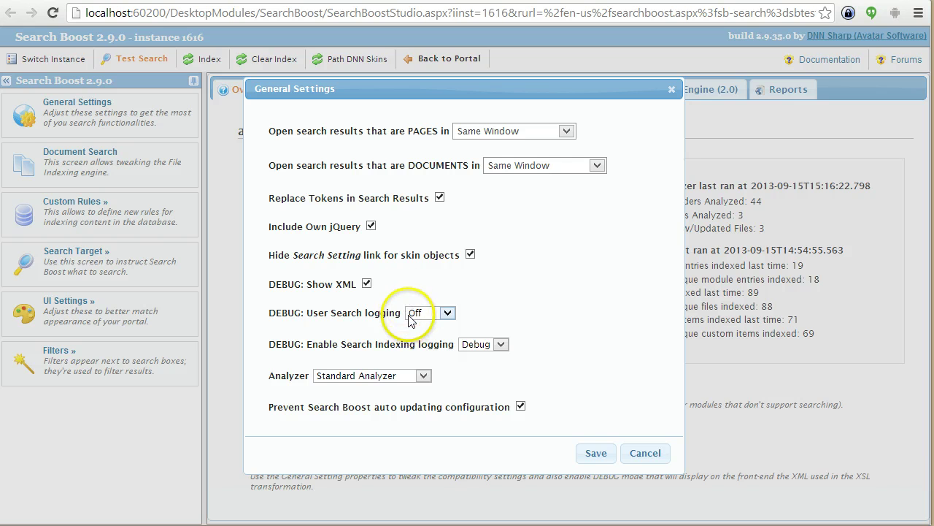
{"action": "left_click", "coordinate": [413, 314]}
{"action": "left_click", "coordinate": [441, 359]}
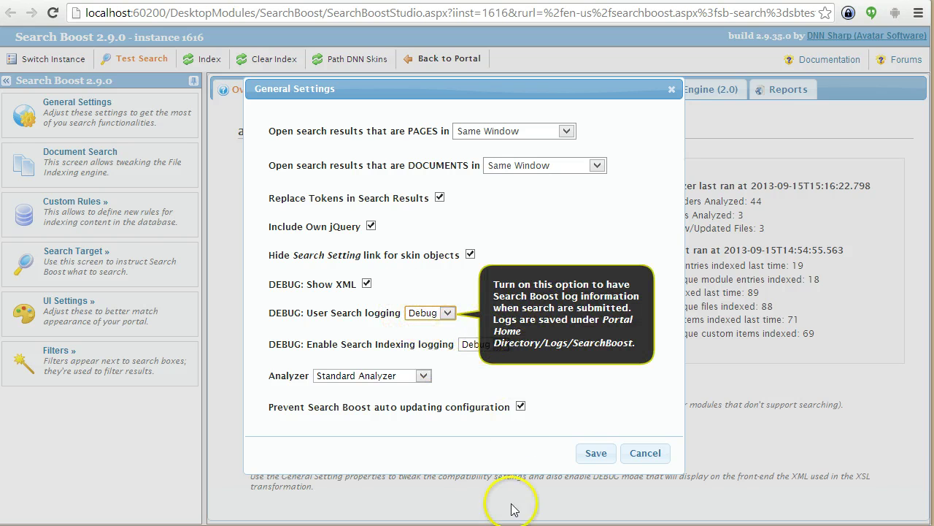
- Save the general settings and start indexing the site content now
{"action": "left_click", "coordinate": [595, 453]}
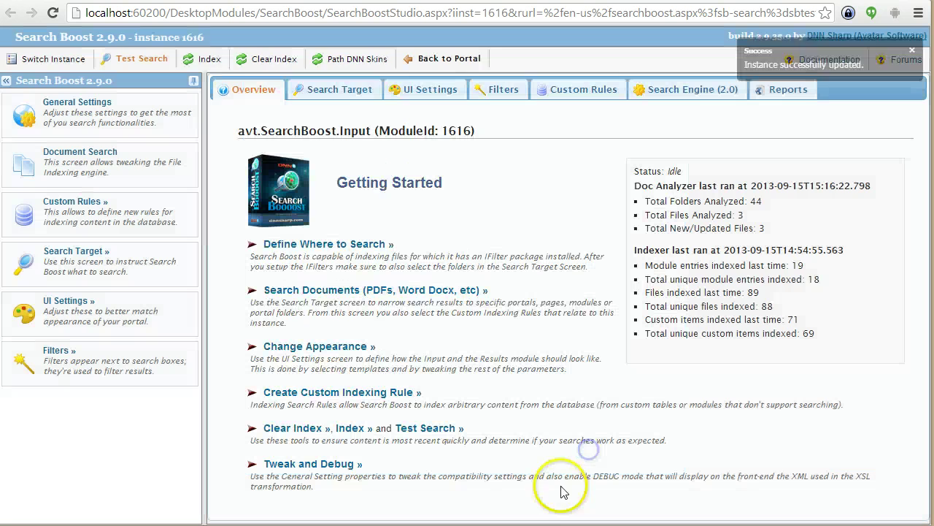
{"action": "left_click", "coordinate": [209, 59]}
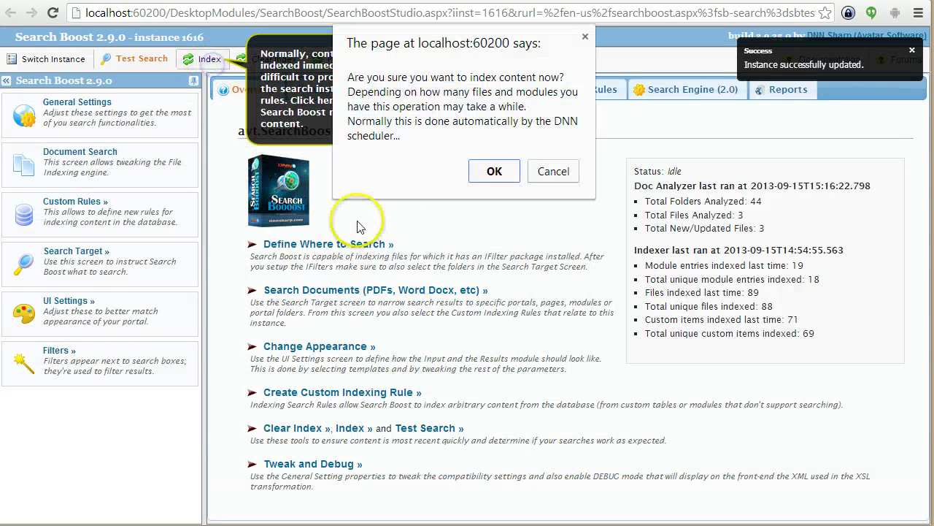
{"action": "left_click", "coordinate": [493, 169]}
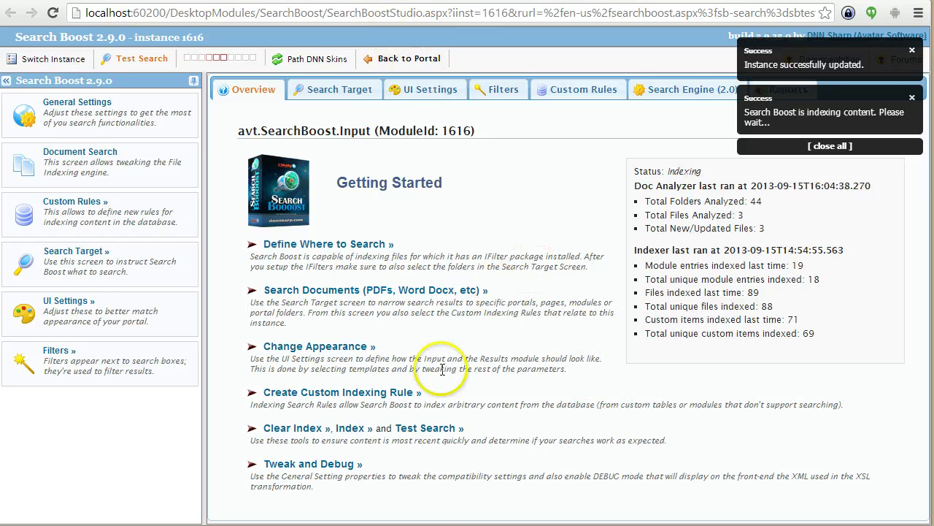
- In Total Commander's left panel, navigate into Portals\_default\Logs\SearchBoost
{"action": "key", "text": "alt+Tab"}
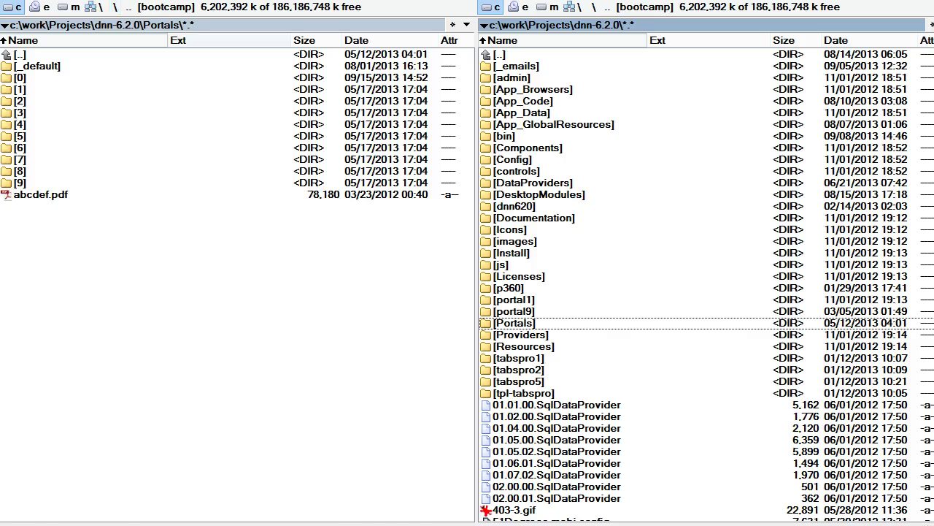
{"action": "key", "text": "Tab"}
{"action": "key", "text": "BackSpace"}
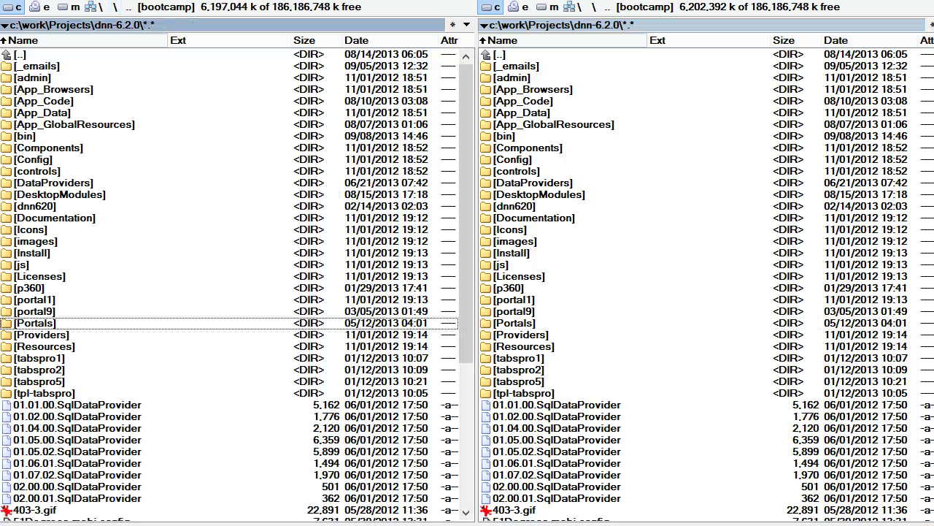
{"action": "double_click", "coordinate": [31, 318]}
{"action": "double_click", "coordinate": [51, 76]}
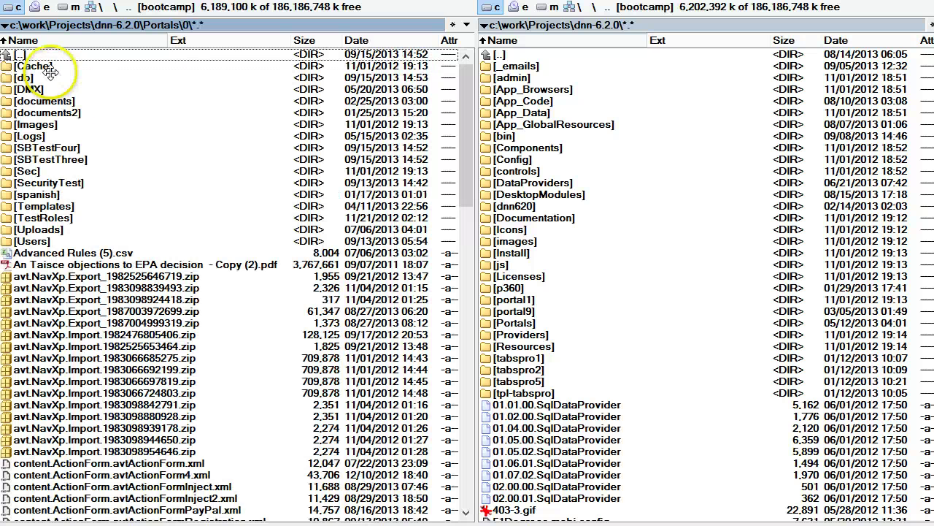
{"action": "double_click", "coordinate": [40, 55]}
{"action": "double_click", "coordinate": [44, 66]}
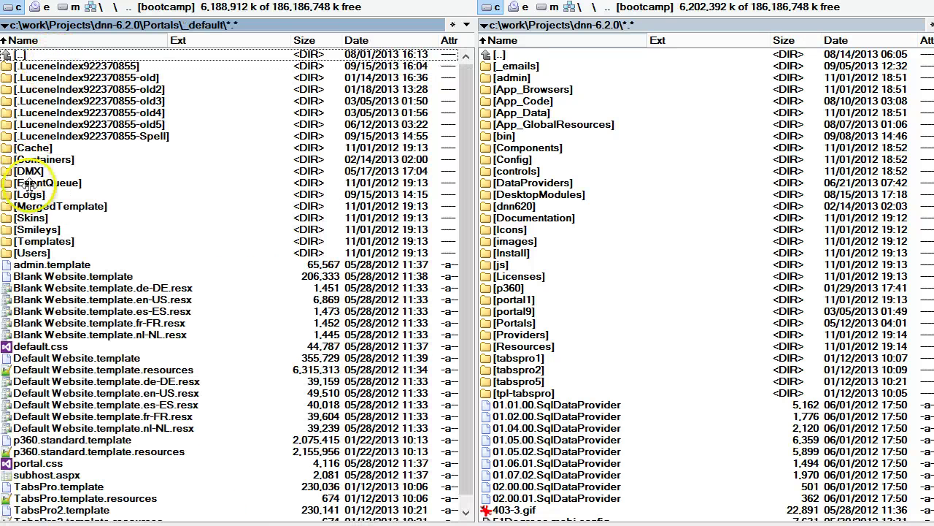
{"action": "left_click", "coordinate": [51, 136]}
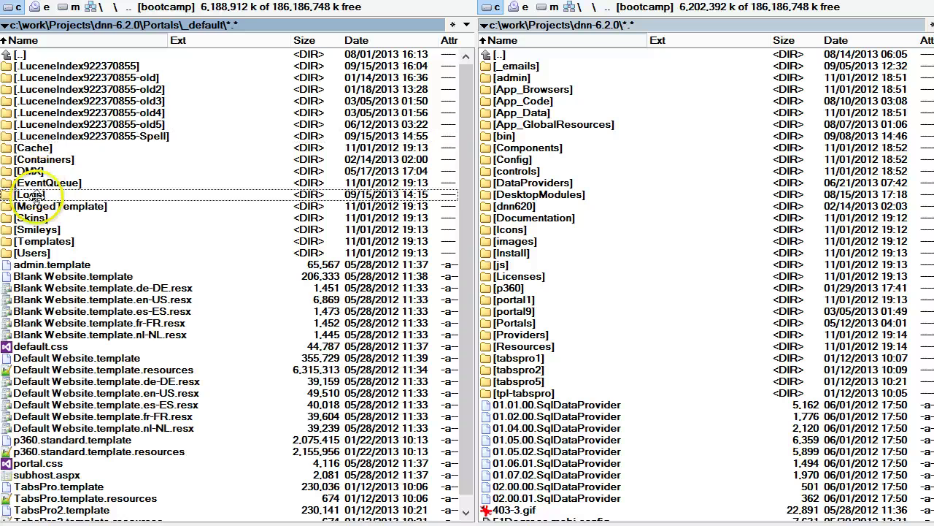
{"action": "double_click", "coordinate": [33, 194]}
{"action": "double_click", "coordinate": [59, 89]}
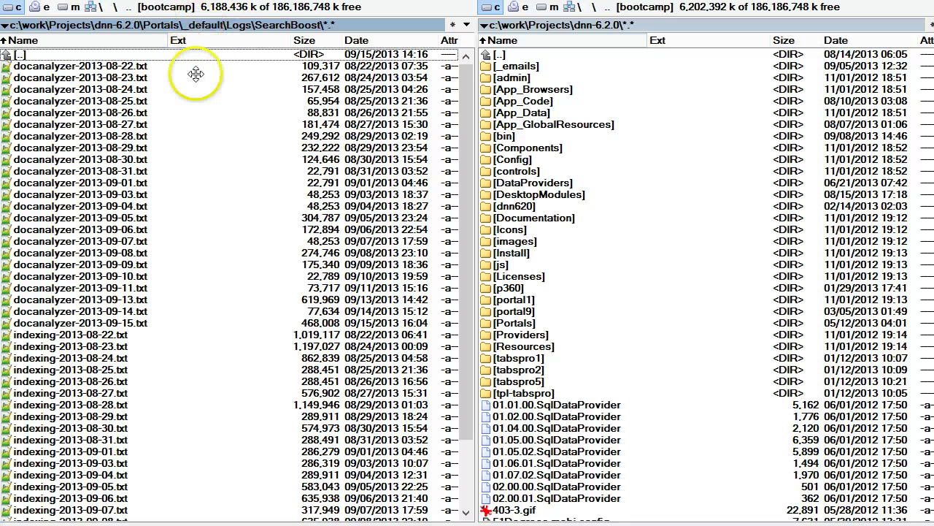
- Move the cursor through the docanalyzer logs to docanalyzer-2013-09-15.txt
{"action": "left_click", "coordinate": [149, 265]}
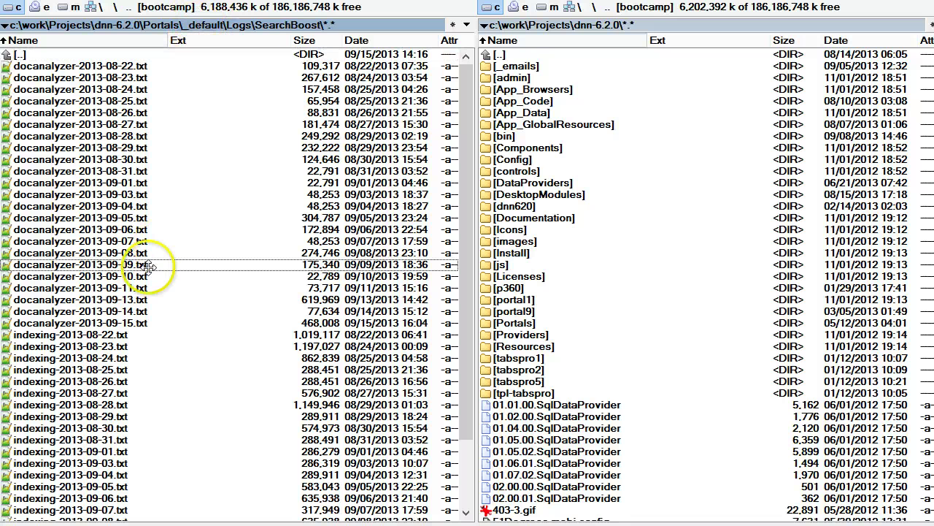
{"action": "left_click", "coordinate": [458, 242]}
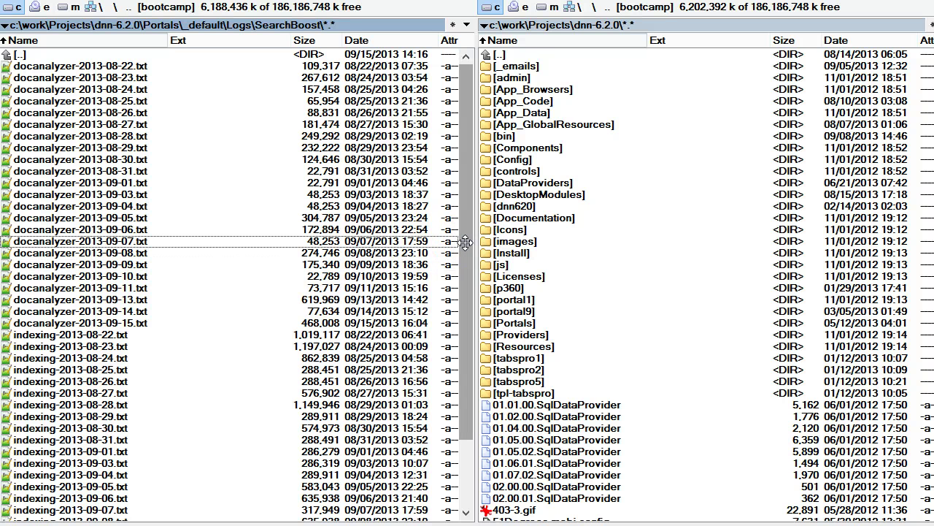
{"action": "left_click_drag", "start_coordinate": [466, 243], "coordinate": [466, 265]}
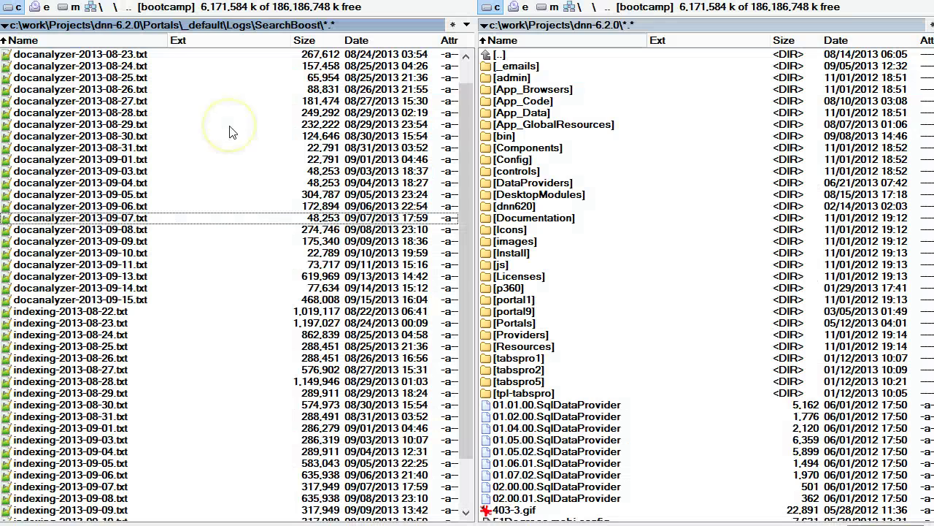
{"action": "key", "text": "Down"}
{"action": "key", "text": "Down"}
{"action": "key", "text": "Down"}
{"action": "key", "text": "Down"}
{"action": "key", "text": "Down"}
{"action": "key", "text": "Down"}
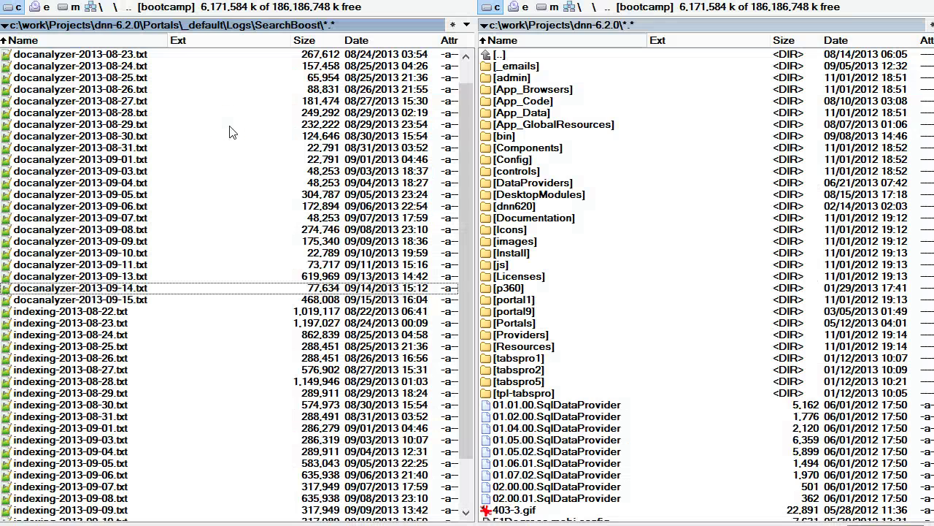
{"action": "key", "text": "Down"}
{"action": "scroll", "coordinate": [229, 132], "scroll_direction": "down", "scroll_amount": 1}
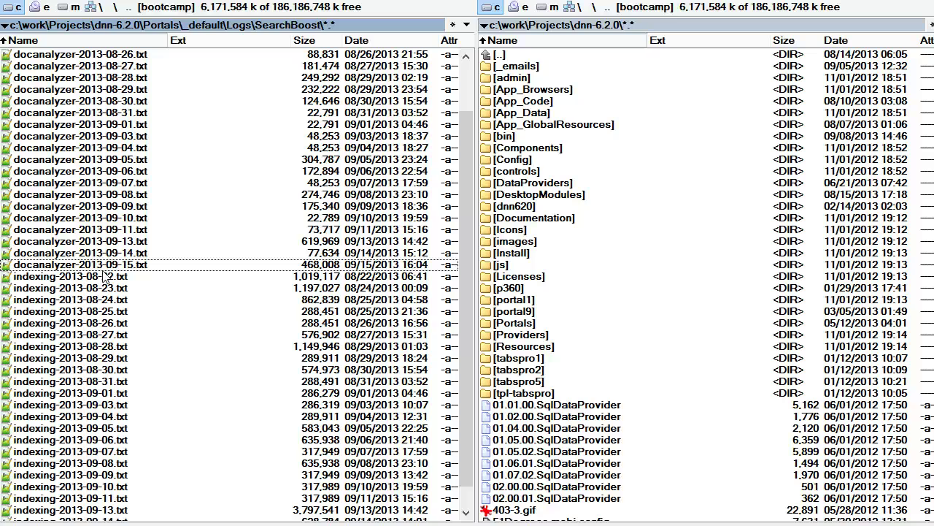
- View docanalyzer-2013-09-15.txt full screen in Lister and scroll through its entries
{"action": "key", "text": "F3"}
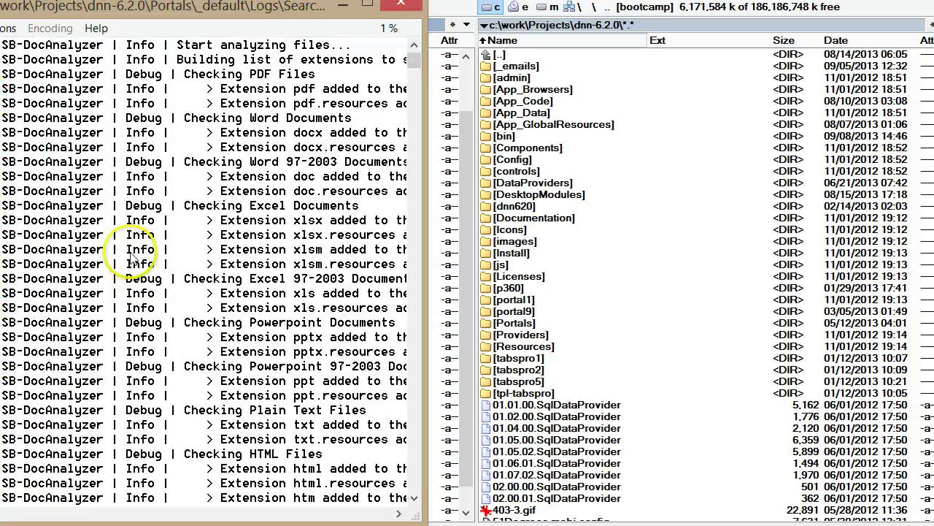
{"action": "key", "text": "super+Up"}
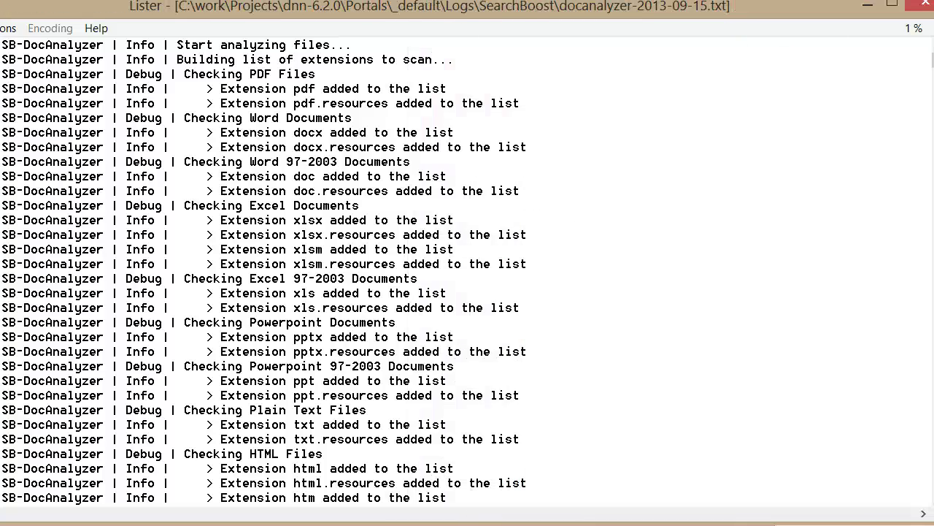
{"action": "scroll", "coordinate": [468, 270], "scroll_direction": "down", "scroll_amount": 14}
{"action": "scroll", "coordinate": [467, 270], "scroll_direction": "up", "scroll_amount": 4}
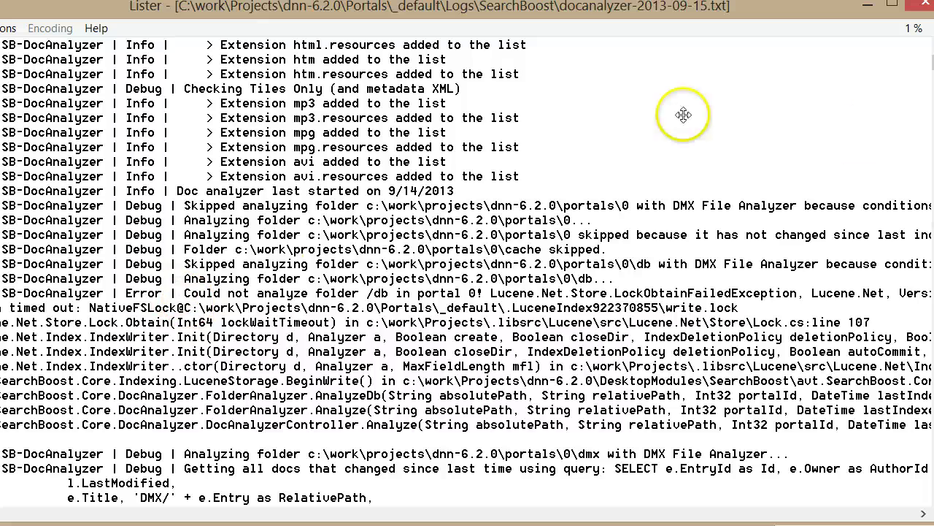
{"action": "left_click_drag", "start_coordinate": [185, 293], "coordinate": [365, 293]}
{"action": "scroll", "coordinate": [363, 287], "scroll_direction": "down", "scroll_amount": 2}
{"action": "scroll", "coordinate": [314, 271], "scroll_direction": "down", "scroll_amount": 6}
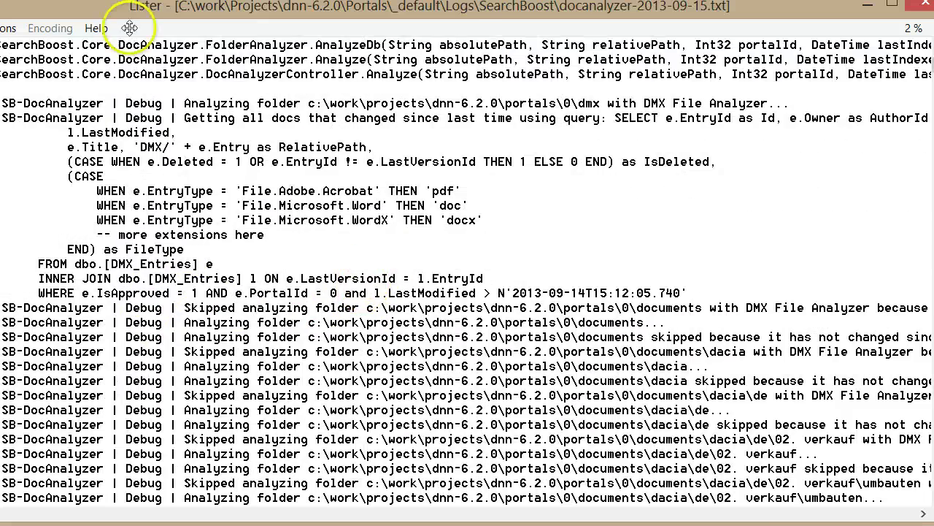
{"action": "scroll", "coordinate": [427, 386], "scroll_direction": "down", "scroll_amount": 15}
{"action": "scroll", "coordinate": [454, 372], "scroll_direction": "down", "scroll_amount": 18}
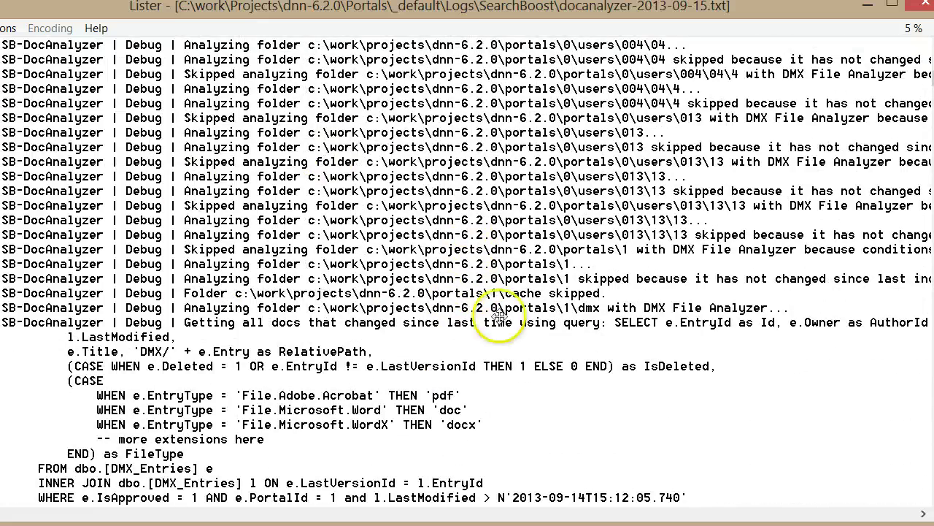
{"action": "scroll", "coordinate": [409, 321], "scroll_direction": "down", "scroll_amount": 3}
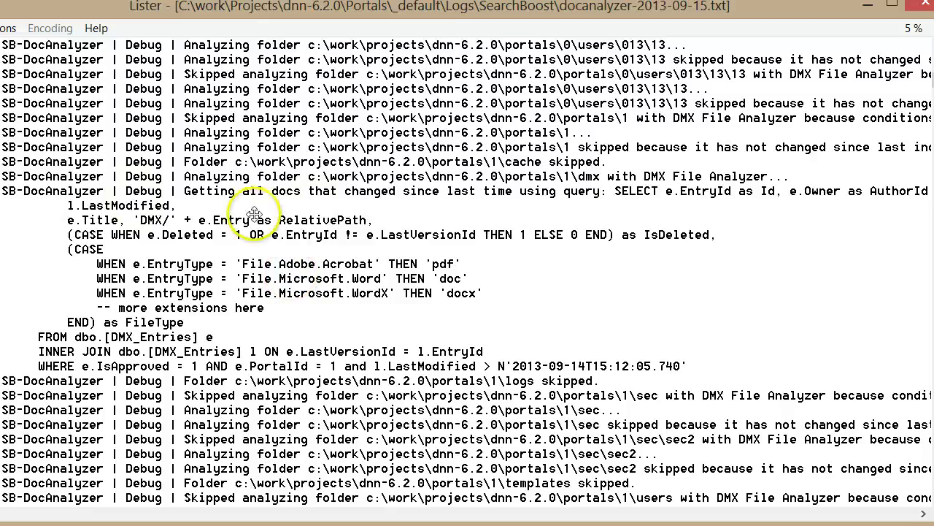
{"action": "scroll", "coordinate": [496, 252], "scroll_direction": "down", "scroll_amount": 7}
{"action": "scroll", "coordinate": [551, 259], "scroll_direction": "down", "scroll_amount": 20}
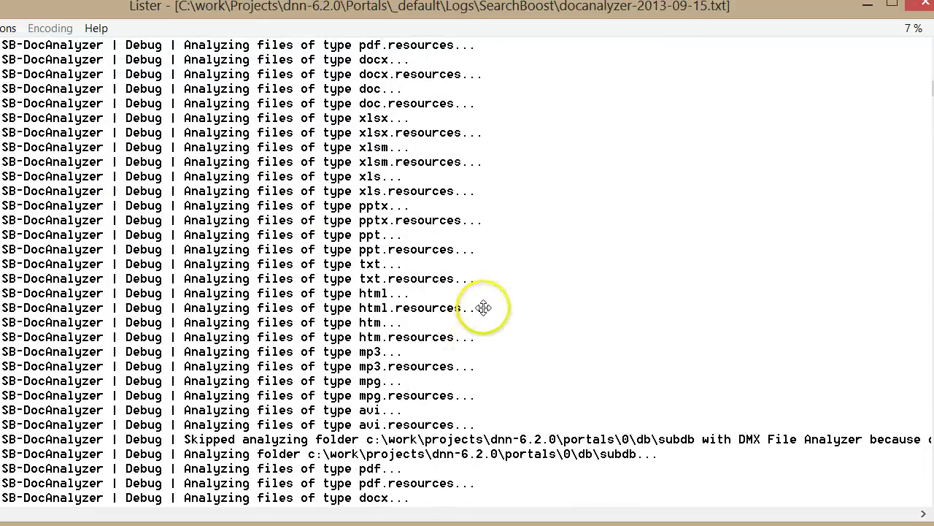
{"action": "scroll", "coordinate": [918, 194], "scroll_direction": "down", "scroll_amount": 20}
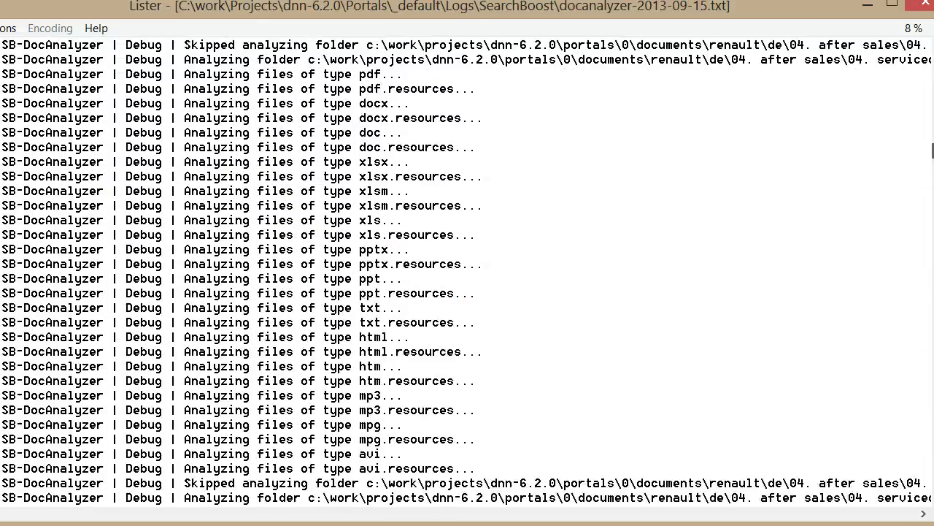
{"action": "scroll", "coordinate": [468, 270], "scroll_direction": "down", "scroll_amount": 15}
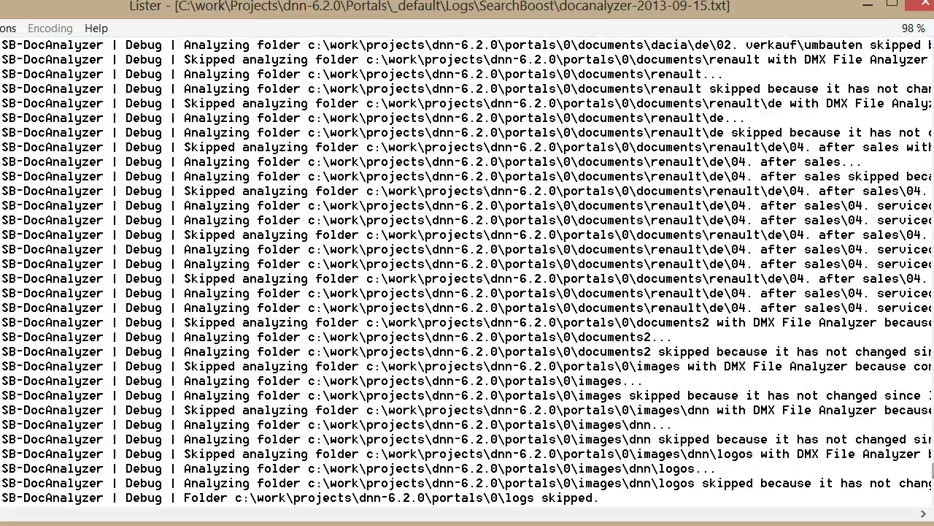
- Search the log for 'error', get Not found, and close Lister
{"action": "key", "text": "F7"}
{"action": "type", "text": "errors"}
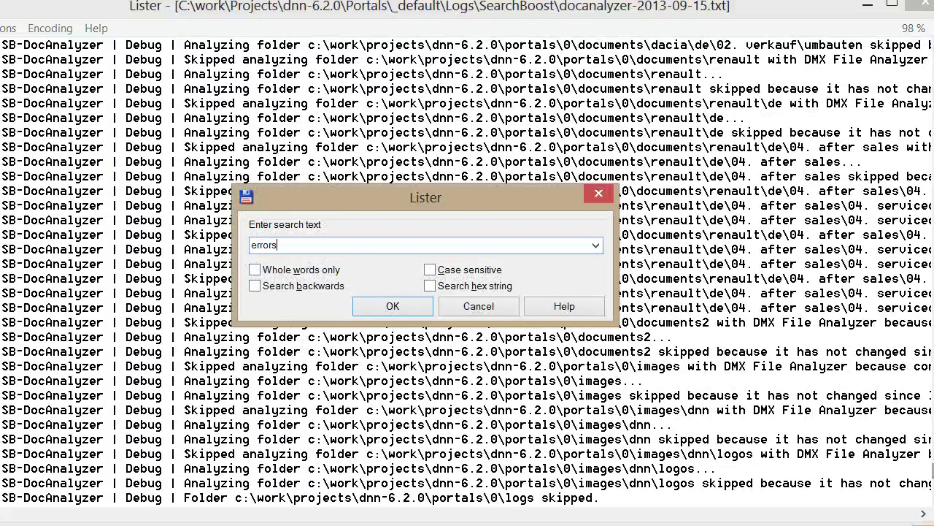
{"action": "key", "text": "Return"}
{"action": "key", "text": "Return"}
{"action": "key", "text": "F7"}
{"action": "type", "text": "error"}
{"action": "key", "text": "Return"}
{"action": "key", "text": "Escape"}
{"action": "key", "text": "Escape"}
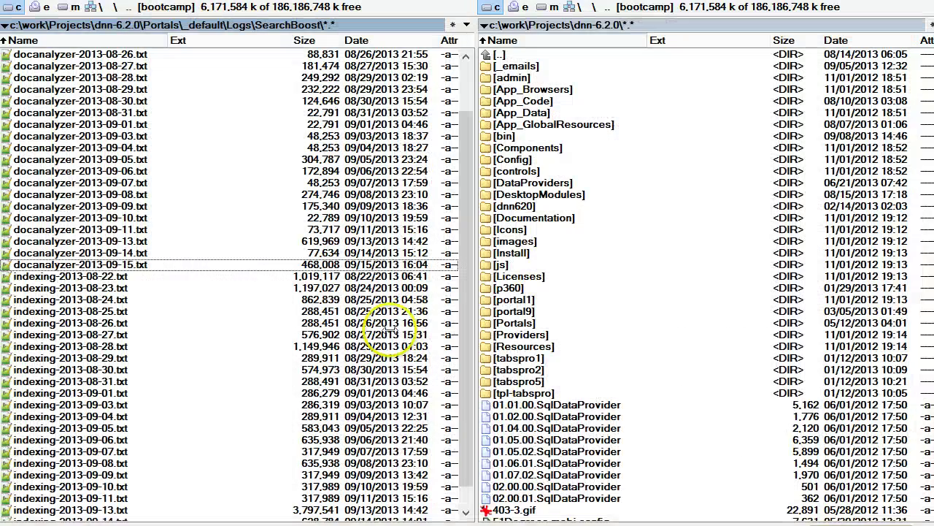
- Open indexing-2013-09-15.txt in Lister maximized to full screen
{"action": "left_click", "coordinate": [175, 402]}
{"action": "scroll", "coordinate": [179, 394], "scroll_direction": "down", "scroll_amount": 1}
{"action": "left_click", "coordinate": [95, 510]}
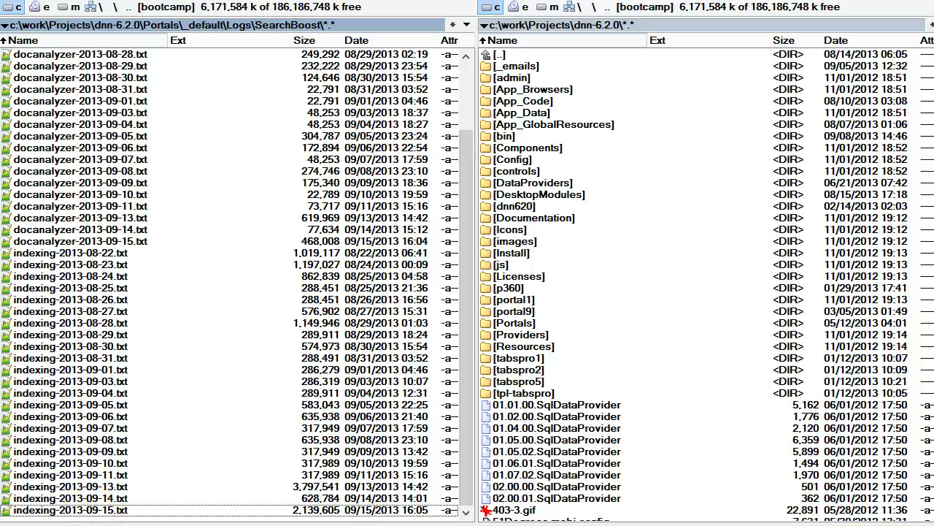
{"action": "key", "text": "F3"}
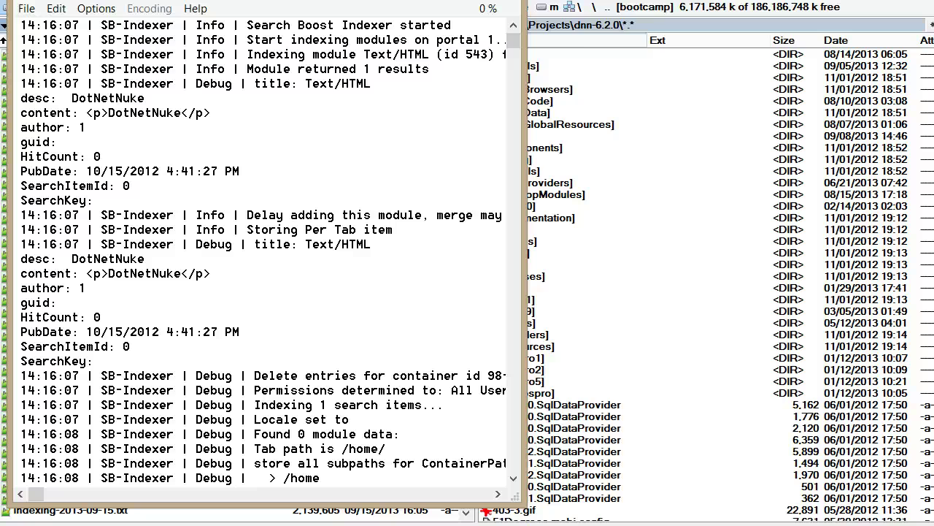
{"action": "key", "text": "super+Up"}
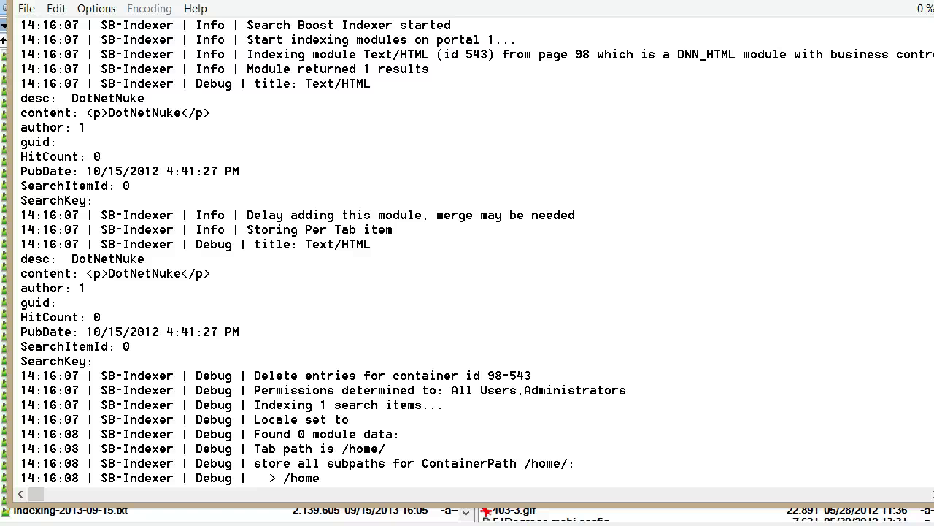
{"action": "key", "text": "shift+Down"}
{"action": "key", "text": "shift+Down"}
{"action": "key", "text": "shift+Down"}
{"action": "key", "text": "shift+Down"}
{"action": "key", "text": "shift+Down"}
{"action": "key", "text": "shift+Down"}
{"action": "key", "text": "shift+Down"}
{"action": "key", "text": "shift+Down"}
{"action": "key", "text": "shift+Down"}
{"action": "key", "text": "shift+Down"}
{"action": "key", "text": "shift+Down"}
{"action": "key", "text": "shift+Down"}
{"action": "key", "text": "shift+Down"}
{"action": "key", "text": "shift+Down"}
{"action": "key", "text": "shift+Down"}
{"action": "key", "text": "shift+Down"}
{"action": "key", "text": "shift+Down"}
{"action": "key", "text": "shift+Down"}
{"action": "key", "text": "shift+Down"}
{"action": "key", "text": "shift+Down"}
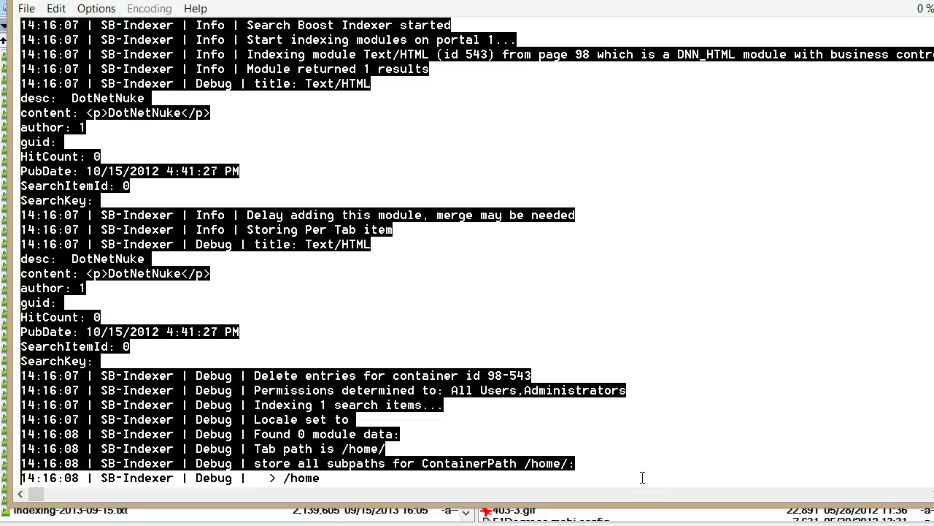
{"action": "left_click", "coordinate": [86, 288]}
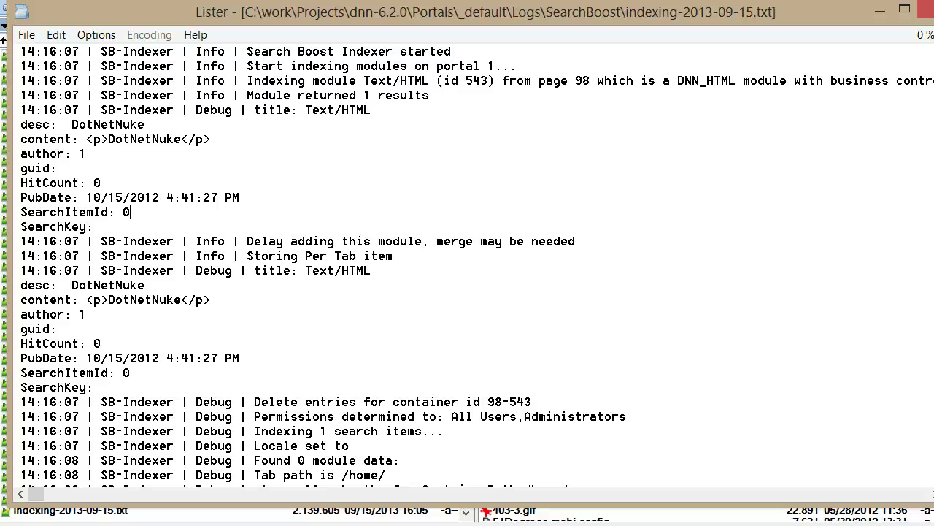
- Find the Quick links module entry, highlighting its title, page 1132 and type DNN_HTML
{"action": "scroll", "coordinate": [468, 263], "scroll_direction": "down", "scroll_amount": 20}
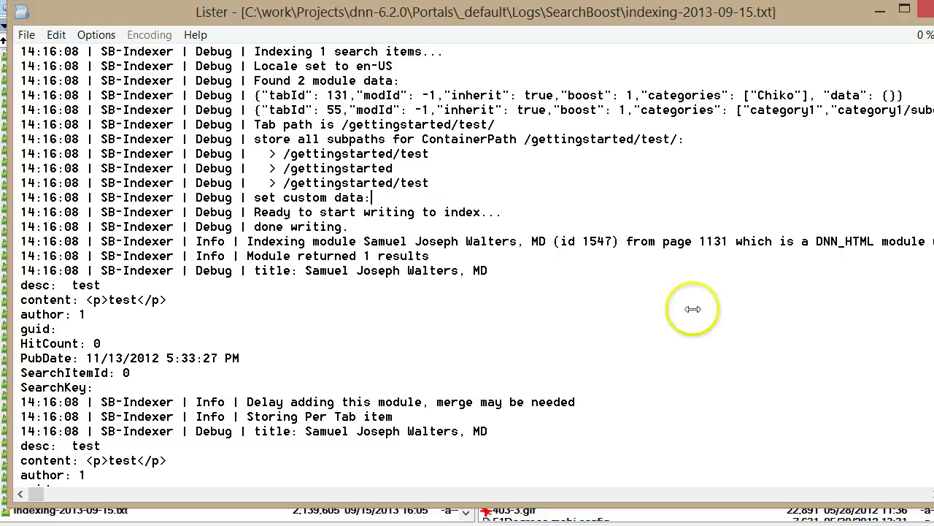
{"action": "scroll", "coordinate": [892, 226], "scroll_direction": "down", "scroll_amount": 4}
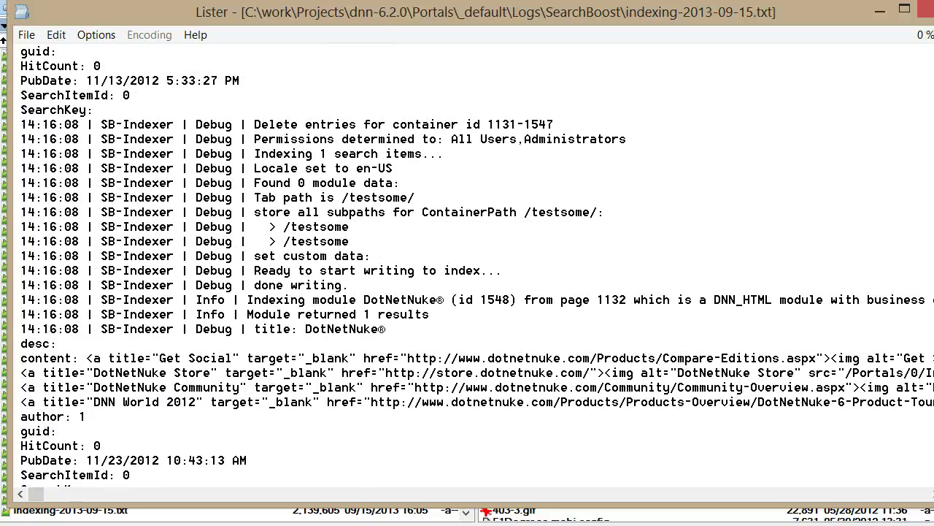
{"action": "key", "text": "F3"}
{"action": "key", "text": "F3"}
{"action": "key", "text": "F3"}
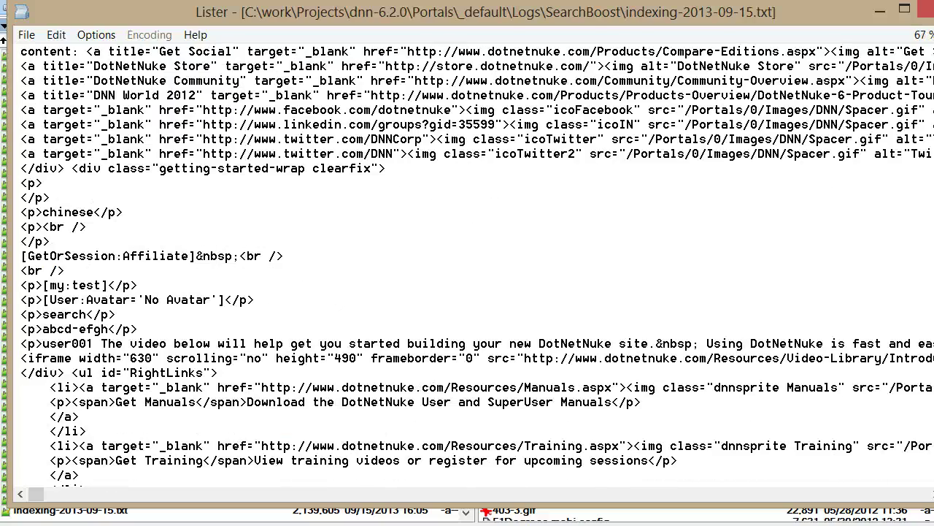
{"action": "scroll", "coordinate": [392, 246], "scroll_direction": "down", "scroll_amount": 5}
{"action": "scroll", "coordinate": [392, 247], "scroll_direction": "up", "scroll_amount": 16}
{"action": "scroll", "coordinate": [459, 290], "scroll_direction": "down", "scroll_amount": 5}
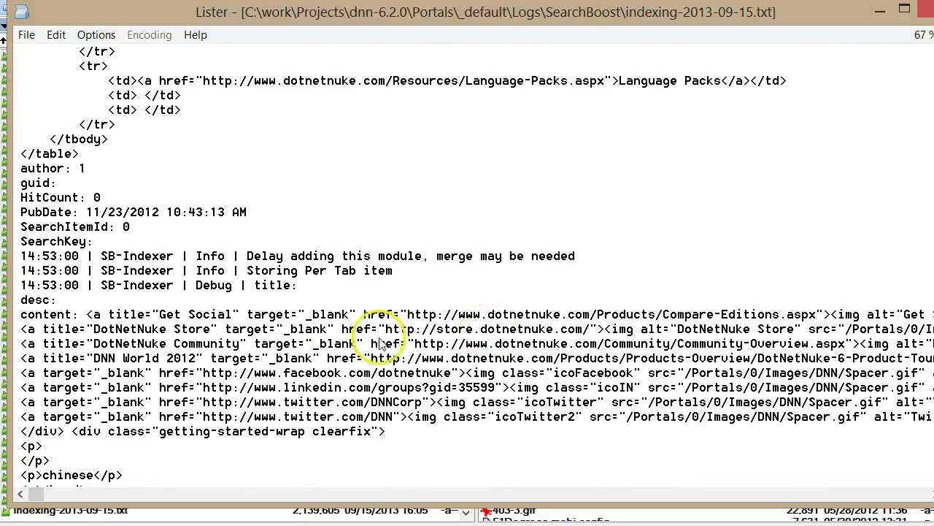
{"action": "double_click", "coordinate": [266, 285]}
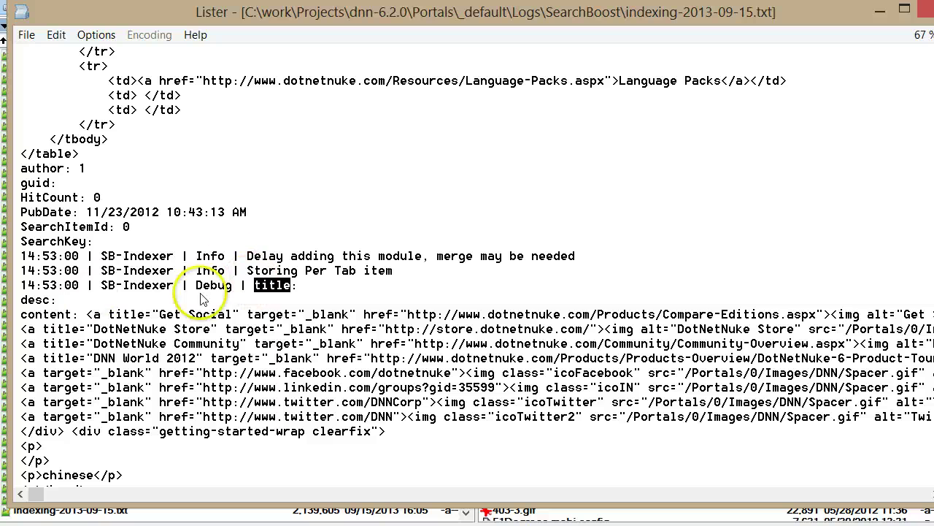
{"action": "scroll", "coordinate": [201, 277], "scroll_direction": "up", "scroll_amount": 10}
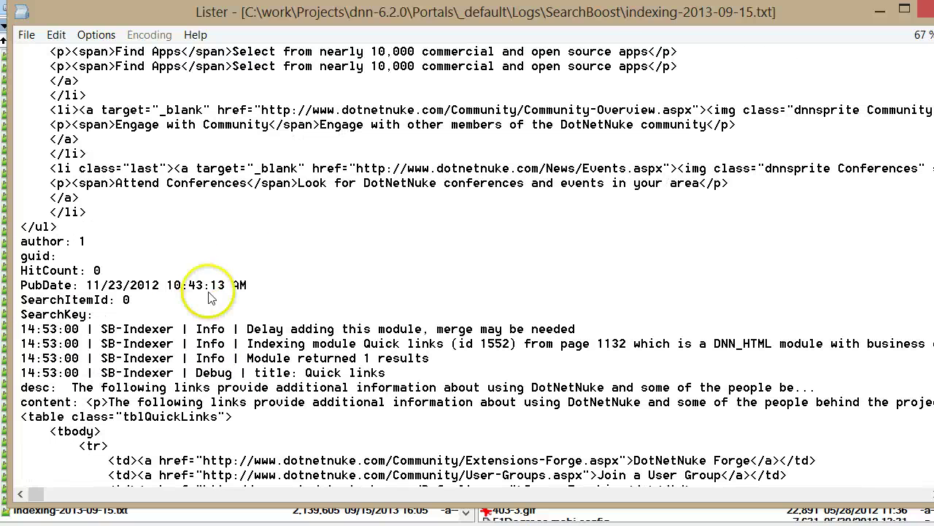
{"action": "left_click_drag", "start_coordinate": [379, 349], "coordinate": [445, 348]}
{"action": "left_click", "coordinate": [627, 349]}
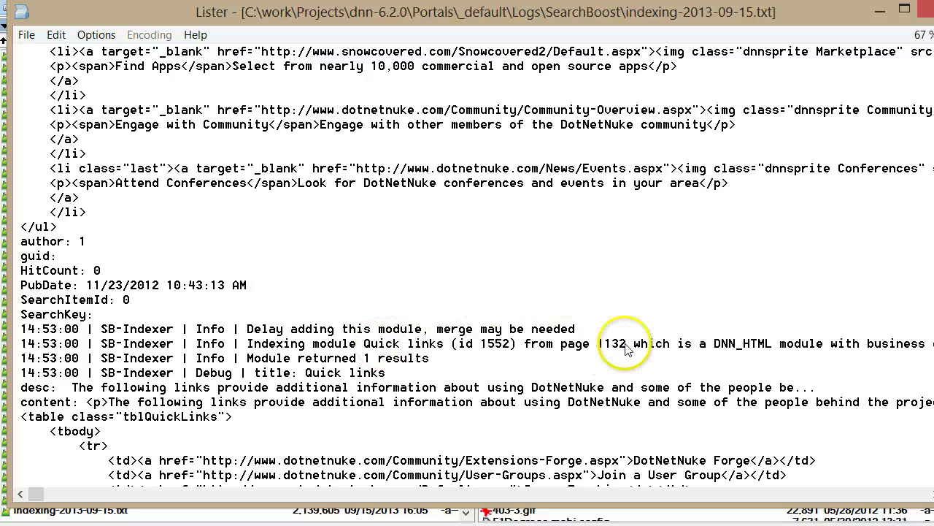
{"action": "double_click", "coordinate": [612, 343]}
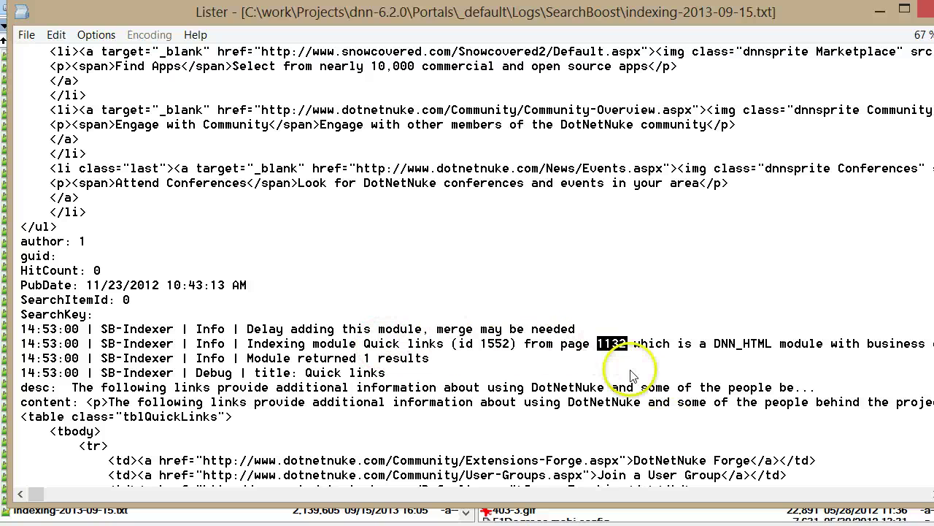
{"action": "double_click", "coordinate": [741, 343]}
- Highlight the Quick links title, desc sentence and content markup, then close the log
{"action": "scroll", "coordinate": [726, 430], "scroll_direction": "down", "scroll_amount": 3}
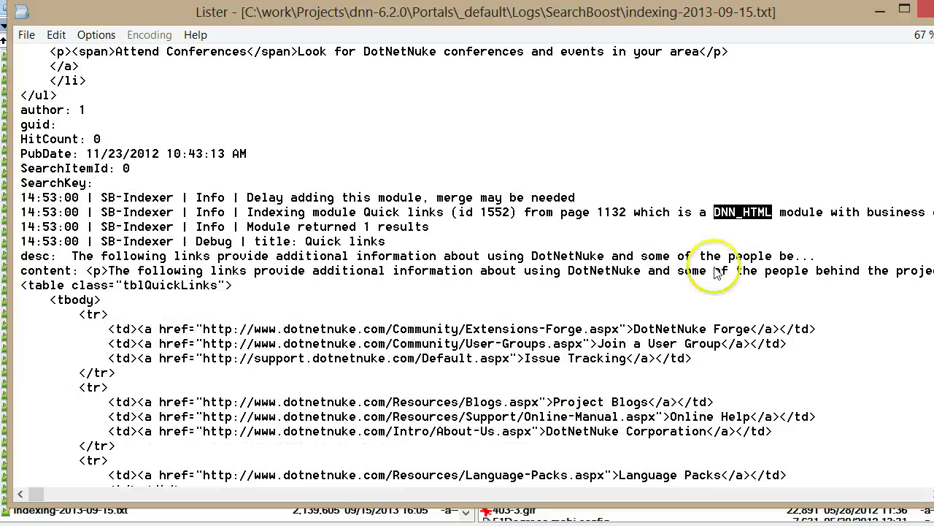
{"action": "left_click_drag", "start_coordinate": [307, 243], "coordinate": [386, 243]}
{"action": "left_click_drag", "start_coordinate": [73, 257], "coordinate": [166, 256]}
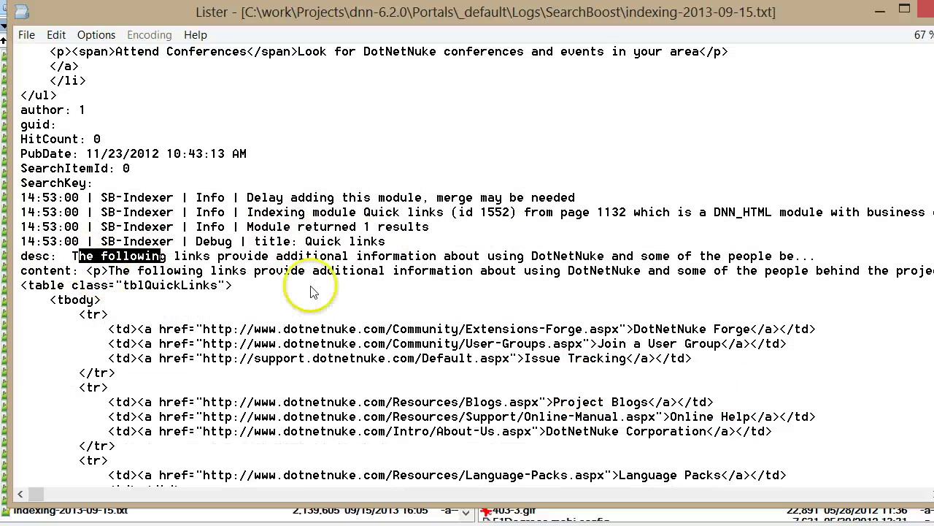
{"action": "left_click_drag", "start_coordinate": [816, 257], "coordinate": [173, 288]}
{"action": "left_click", "coordinate": [134, 286]}
{"action": "scroll", "coordinate": [146, 255], "scroll_direction": "up", "scroll_amount": 4}
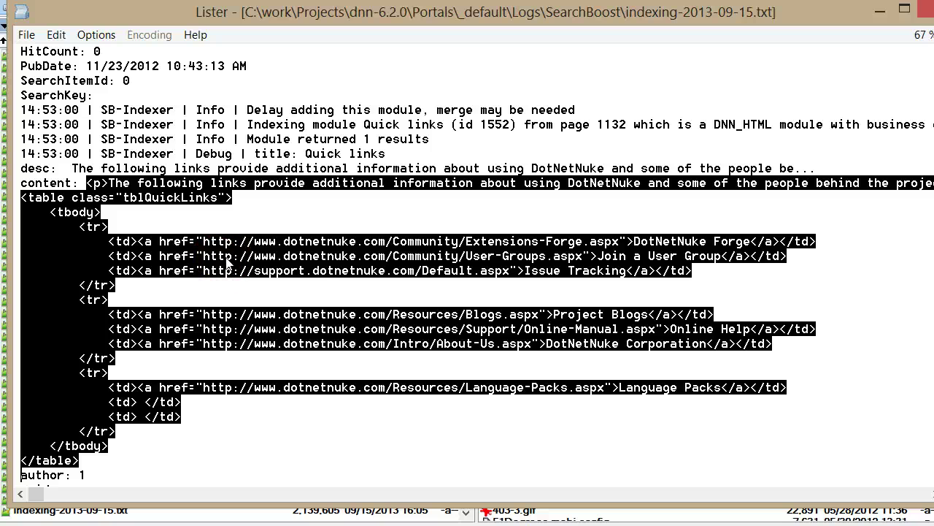
{"action": "left_click", "coordinate": [276, 286]}
{"action": "scroll", "coordinate": [292, 219], "scroll_direction": "down", "scroll_amount": 11}
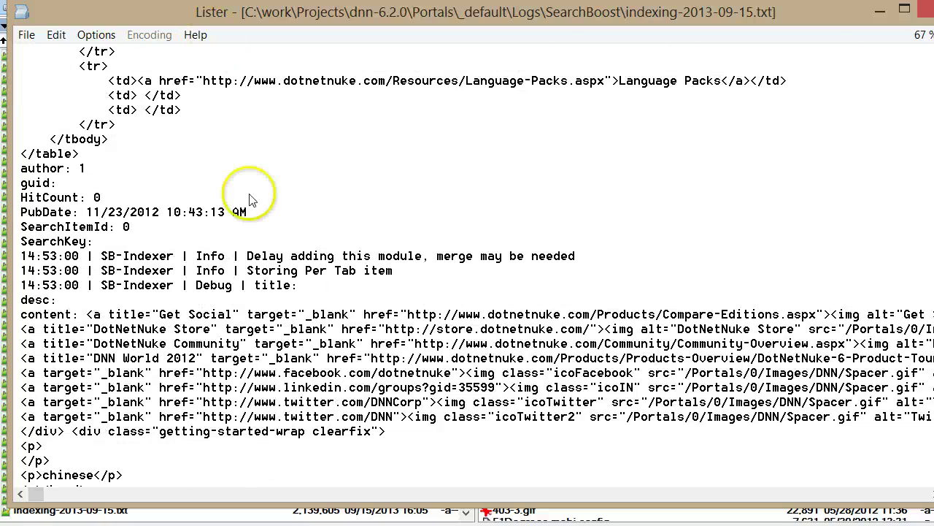
{"action": "key", "text": "Escape"}
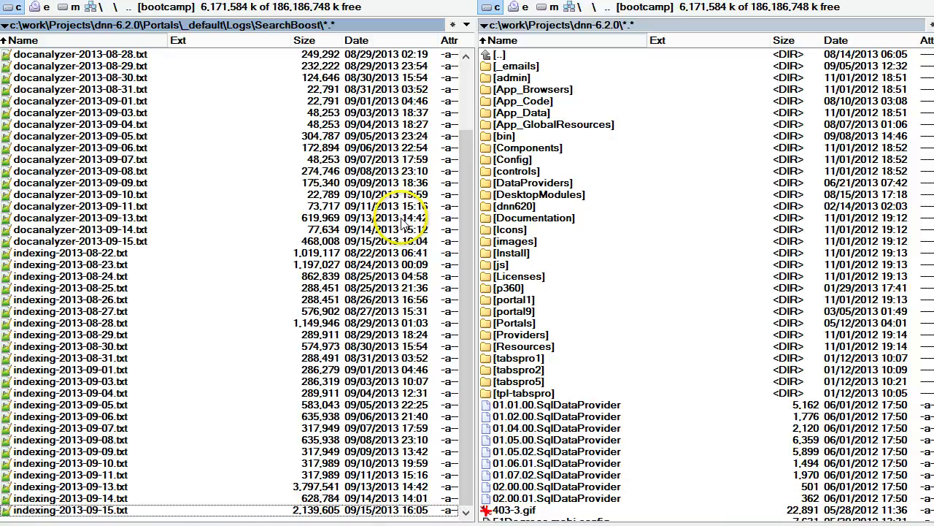
- Reload the Search Boost settings page, then open portal folder 0 in Total Commander
{"action": "key", "text": "alt+Tab"}
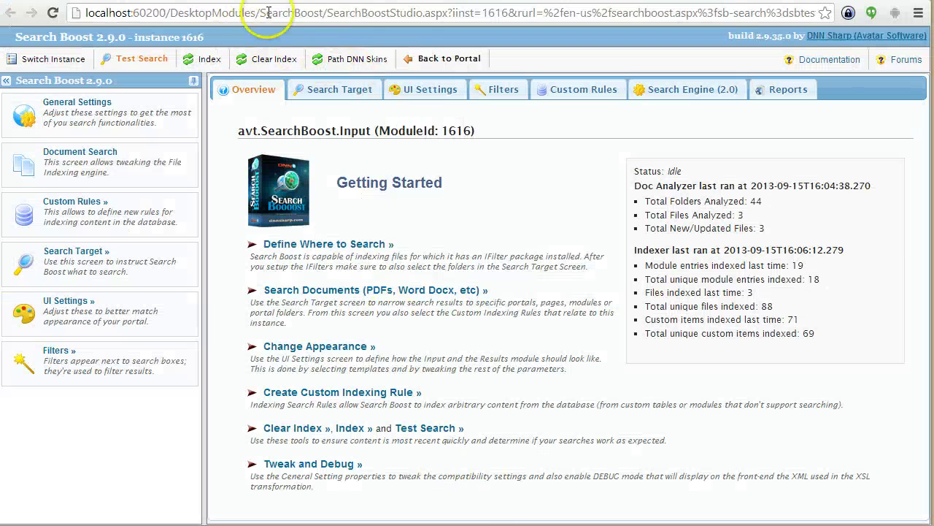
{"action": "left_click", "coordinate": [443, 60]}
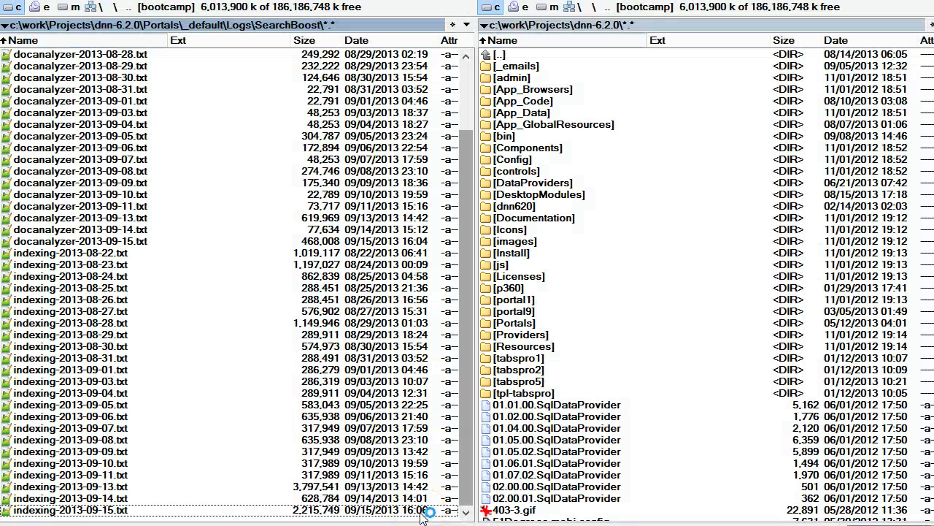
{"action": "key", "text": "BackSpace"}
{"action": "key", "text": "BackSpace"}
{"action": "key", "text": "BackSpace"}
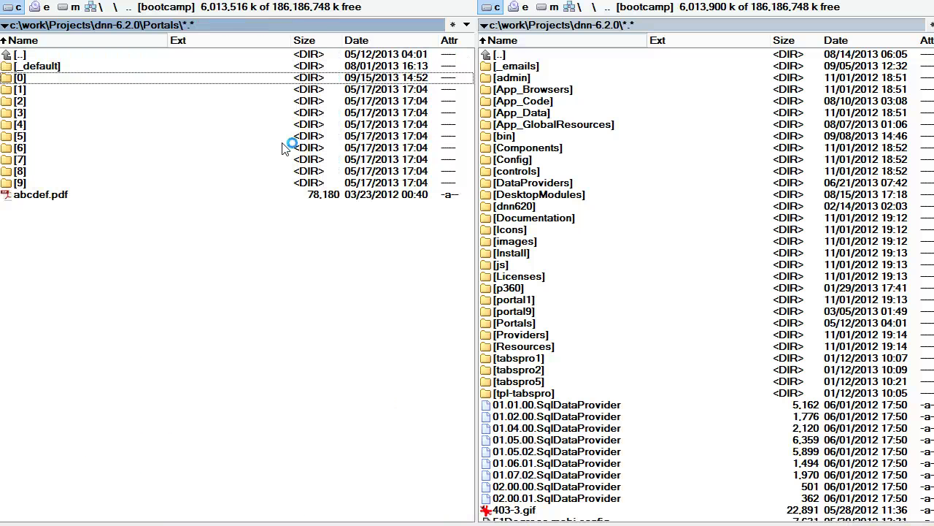
{"action": "key", "text": "Return"}
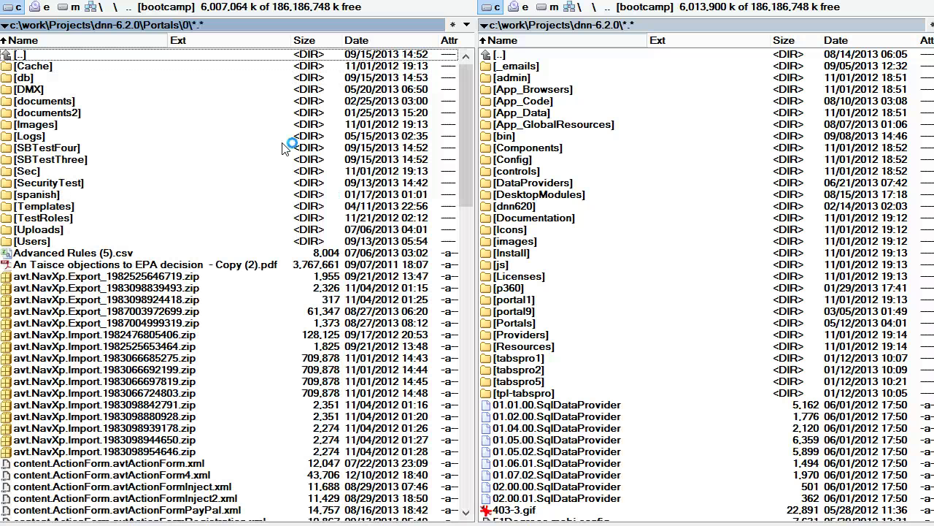
- Enter the Logs\SearchBoost folder inside Portals\0
{"action": "key", "text": "l"}
{"action": "key", "text": "o"}
{"action": "key", "text": "Return"}
{"action": "key", "text": "Return"}
{"action": "key", "text": "BackSpace"}
{"action": "key", "text": "Down"}
{"action": "key", "text": "Return"}
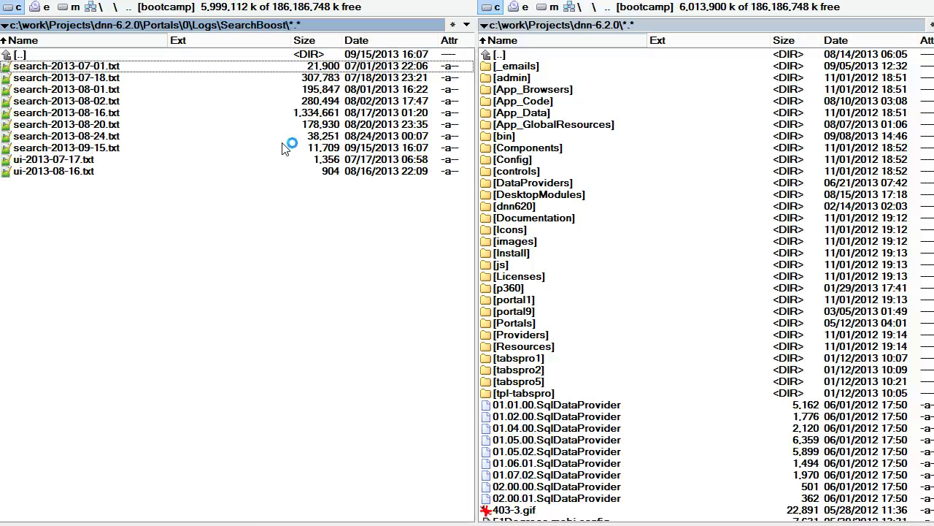
- Briefly view search-2013-09-15.txt, then leave the cursor on it
{"action": "left_click", "coordinate": [182, 149]}
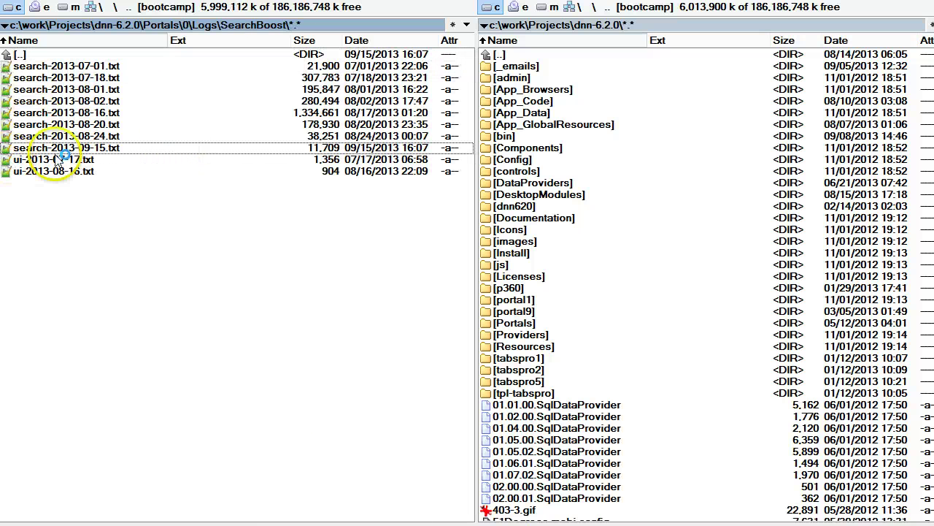
{"action": "key", "text": "F3"}
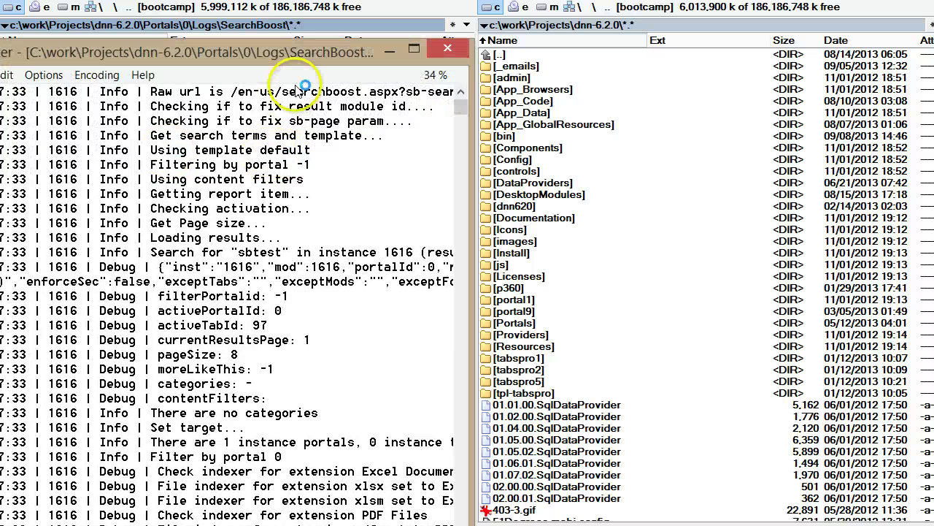
{"action": "key", "text": "Escape"}
{"action": "key", "text": "Delete"}
{"action": "left_click", "coordinate": [87, 169]}
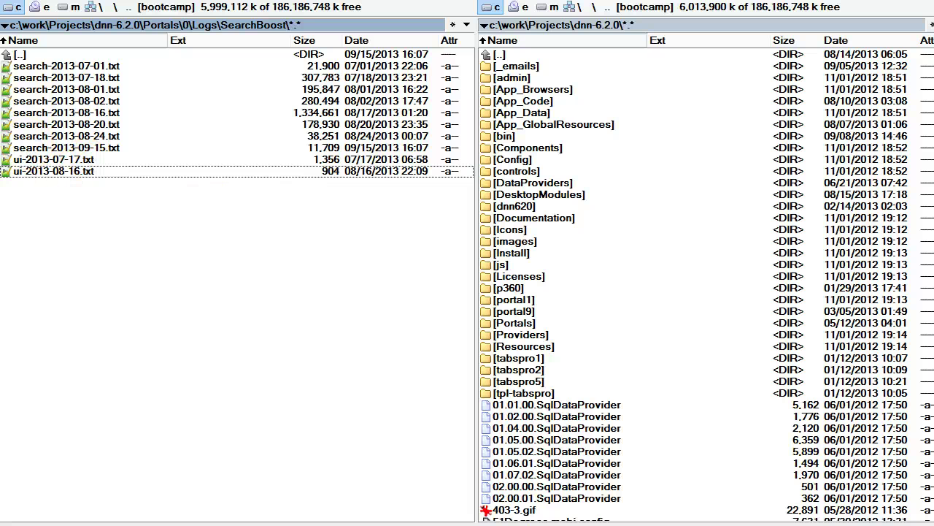
{"action": "left_click", "coordinate": [65, 148]}
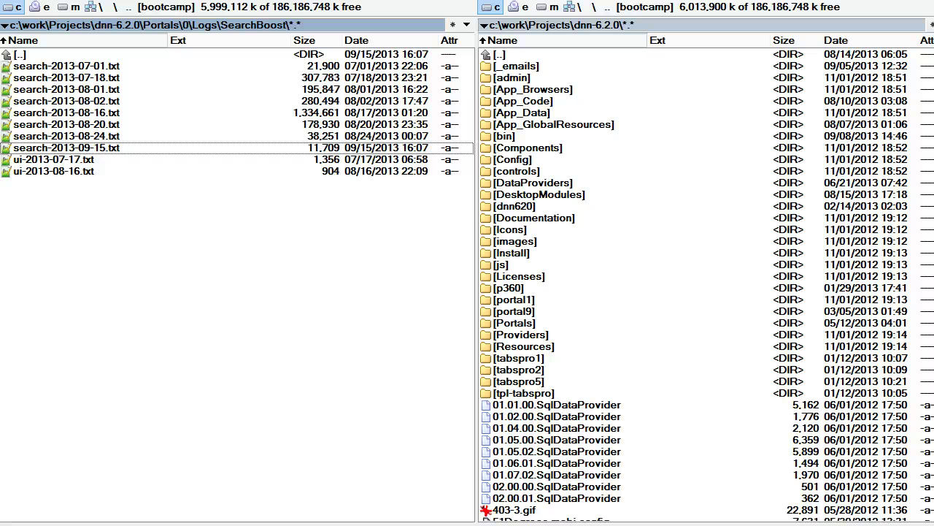
- Read the search-2013-09-15 log's sbtest debug entries down to the Done line
{"action": "key", "text": "F3"}
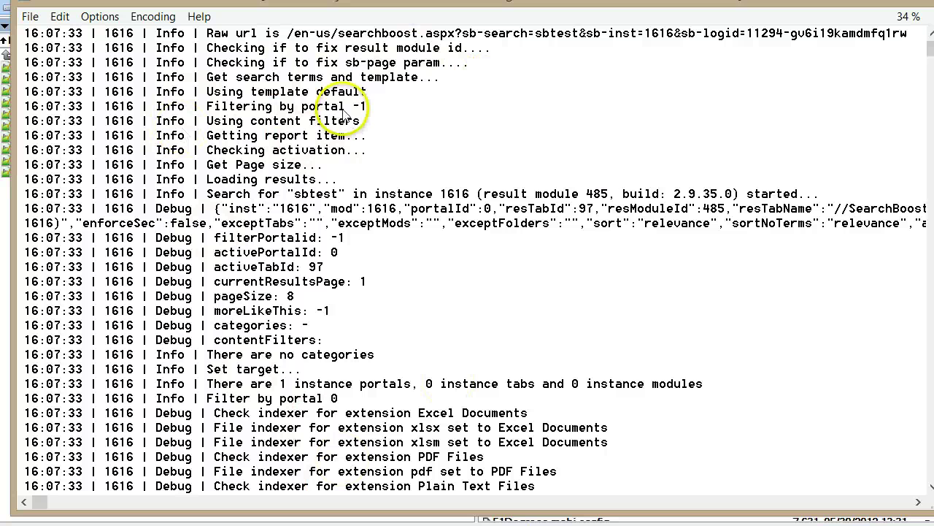
{"action": "double_click", "coordinate": [281, 92]}
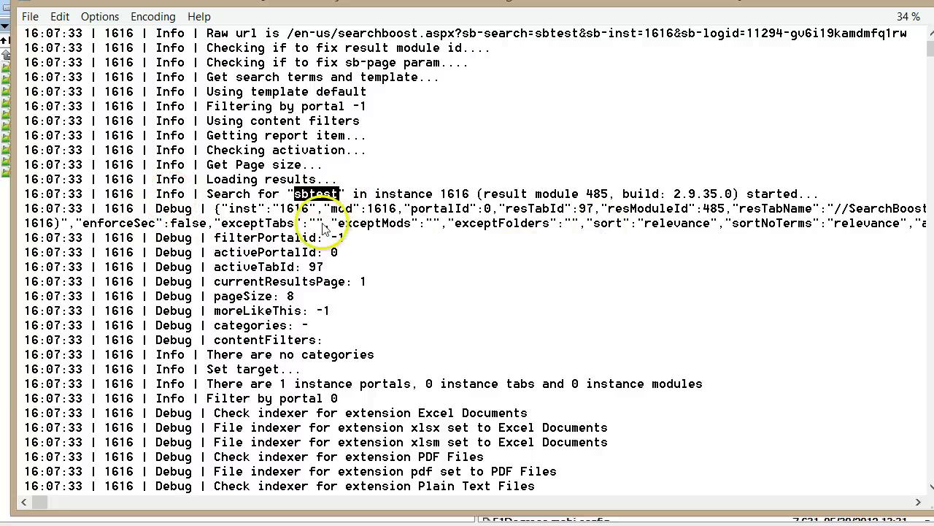
{"action": "scroll", "coordinate": [382, 355], "scroll_direction": "down", "scroll_amount": 10}
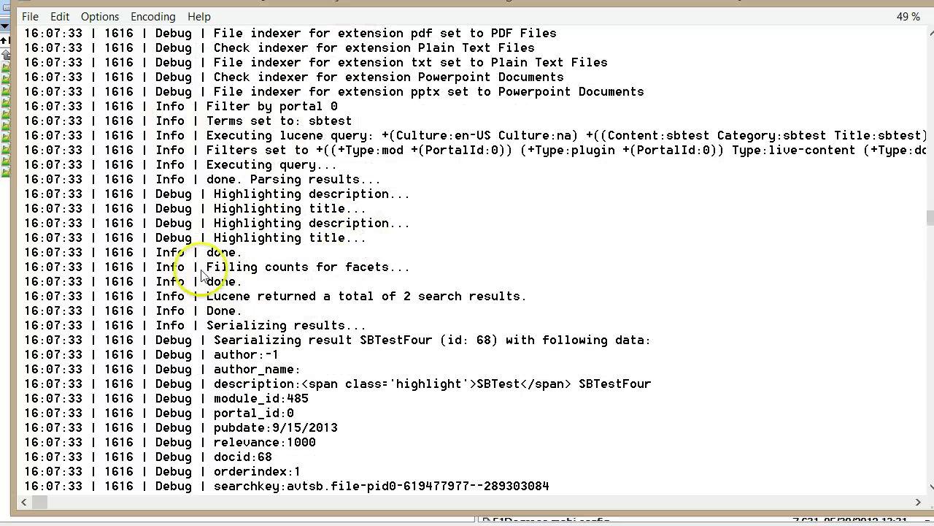
{"action": "scroll", "coordinate": [411, 352], "scroll_direction": "down", "scroll_amount": 1}
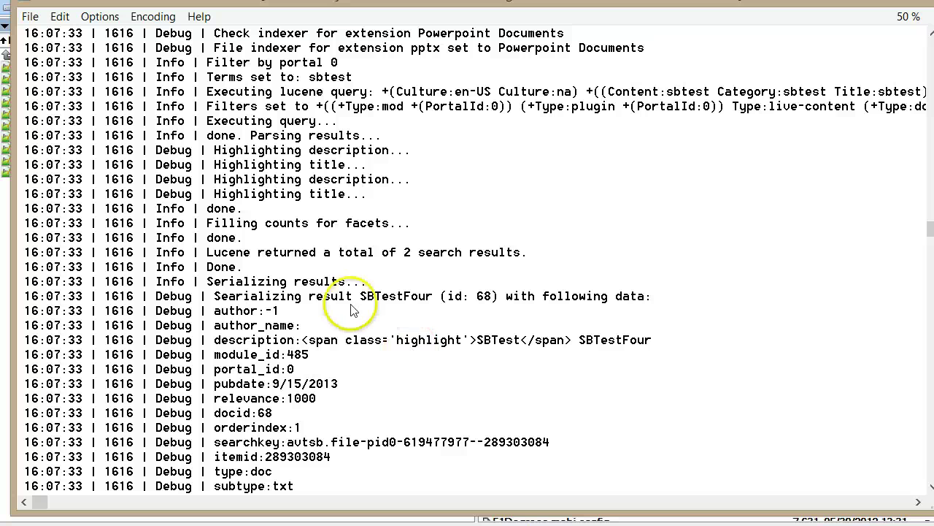
{"action": "double_click", "coordinate": [223, 266]}
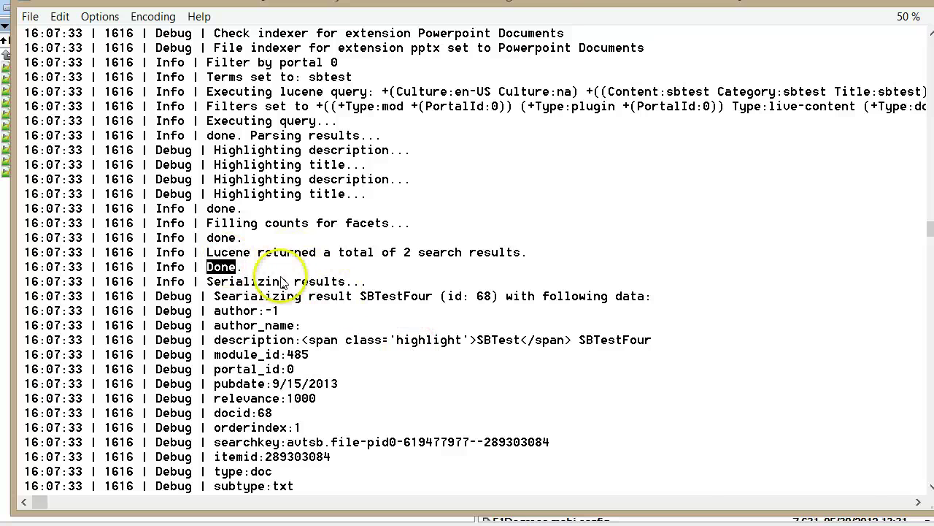
{"action": "scroll", "coordinate": [270, 266], "scroll_direction": "down", "scroll_amount": 1}
{"action": "scroll", "coordinate": [321, 234], "scroll_direction": "down", "scroll_amount": 1}
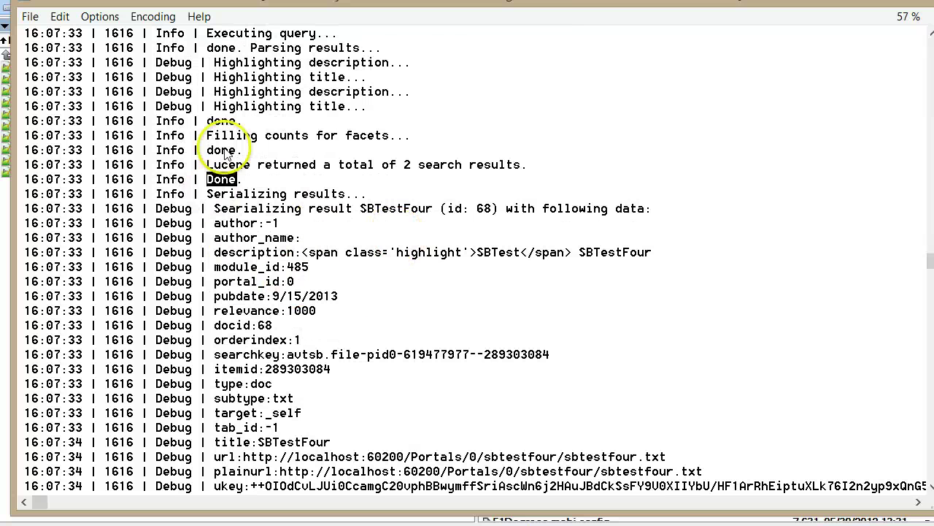
{"action": "left_click_drag", "start_coordinate": [202, 225], "coordinate": [438, 452]}
{"action": "left_click", "coordinate": [387, 442]}
- Scroll to the log's end, then reopen it in a smaller Lister window
{"action": "scroll", "coordinate": [281, 183], "scroll_direction": "down", "scroll_amount": 3}
{"action": "scroll", "coordinate": [245, 219], "scroll_direction": "down", "scroll_amount": 4}
{"action": "scroll", "coordinate": [340, 321], "scroll_direction": "down", "scroll_amount": 4}
{"action": "scroll", "coordinate": [321, 360], "scroll_direction": "down", "scroll_amount": 12}
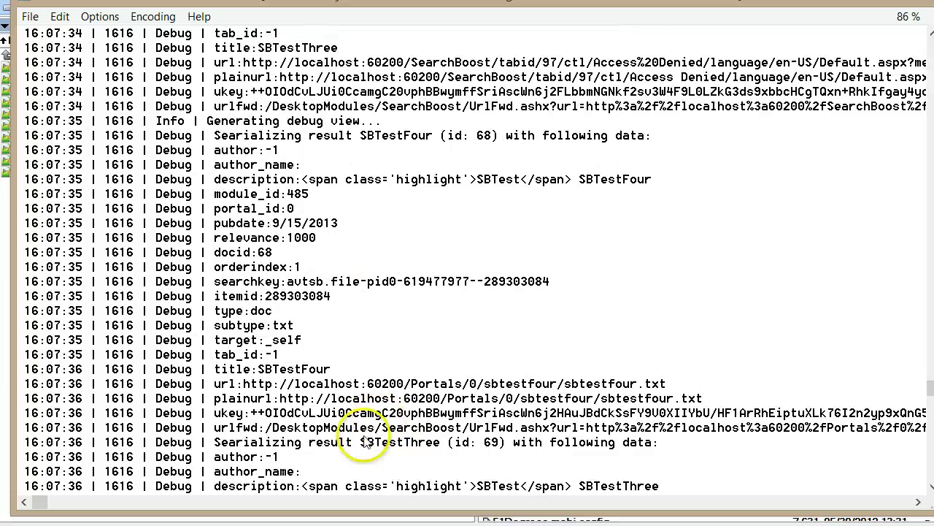
{"action": "key", "text": "Escape"}
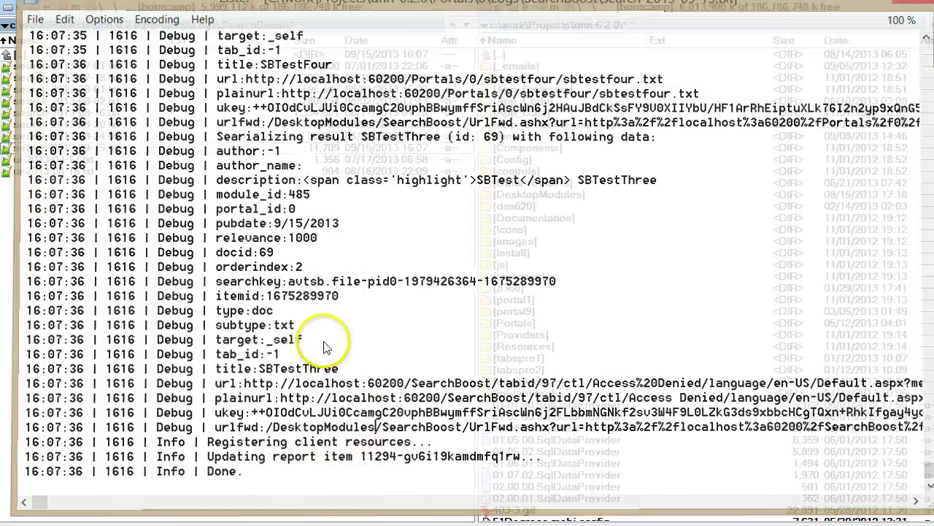
{"action": "key", "text": "F3"}
{"action": "scroll", "coordinate": [292, 255], "scroll_direction": "down", "scroll_amount": 15}
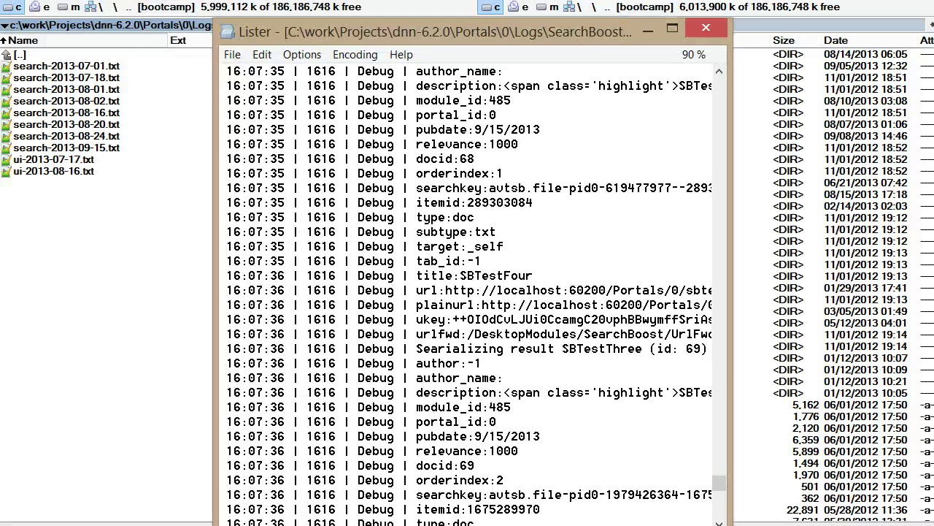
- Rerun the sbtest search in the browser, returning 2 results in 0.086 seconds
{"action": "key", "text": "alt+Tab"}
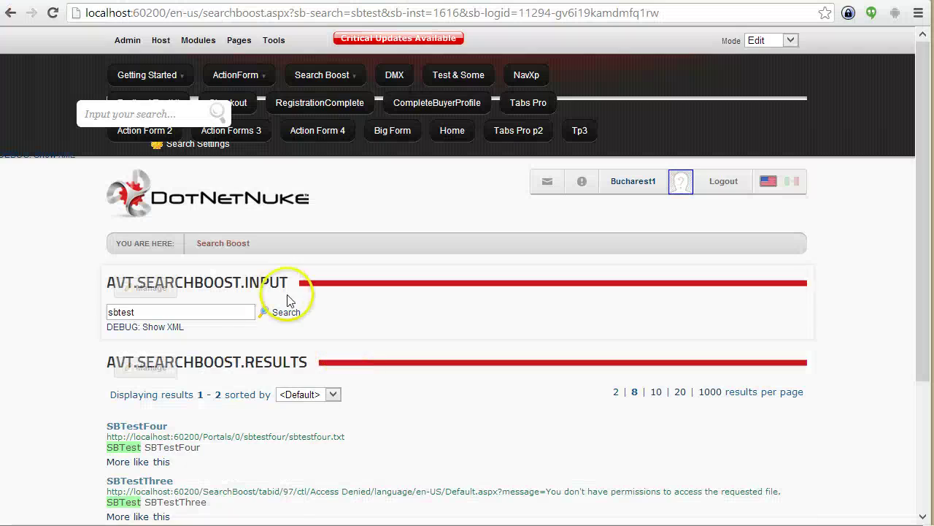
{"action": "left_click", "coordinate": [272, 312]}
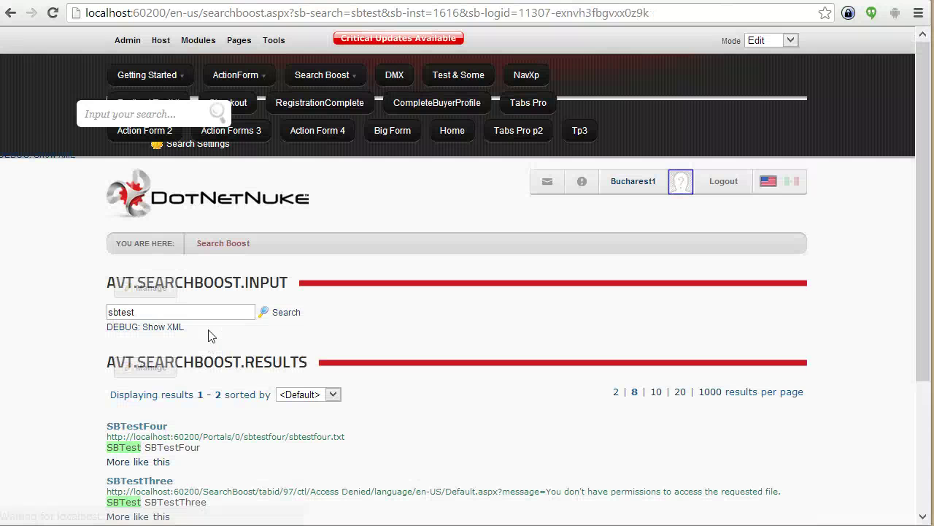
{"action": "scroll", "coordinate": [208, 336], "scroll_direction": "down", "scroll_amount": 2}
- Scroll the reloaded search log to the new 16:08 entries and widen the window
{"action": "key", "text": "alt+Tab"}
{"action": "scroll", "coordinate": [208, 336], "scroll_direction": "down", "scroll_amount": 4}
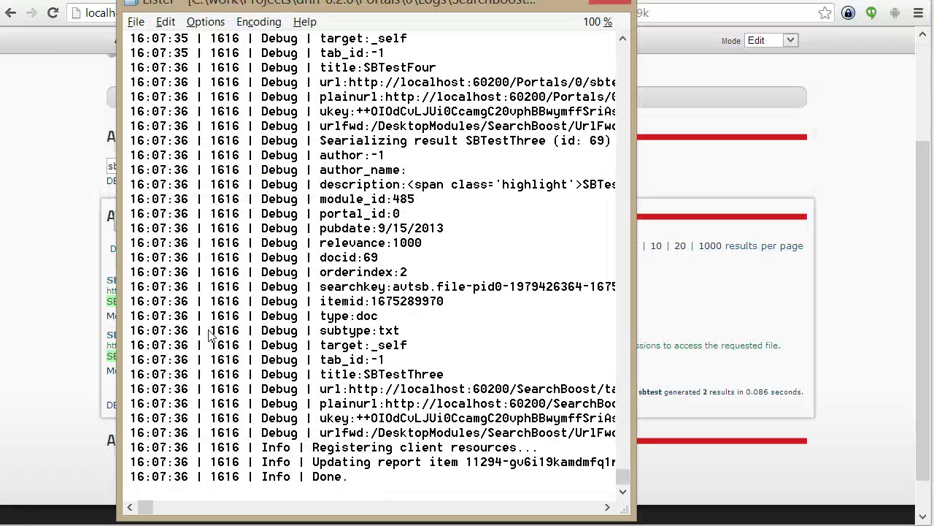
{"action": "left_click_drag", "start_coordinate": [369, 491], "coordinate": [157, 449]}
{"action": "left_click", "coordinate": [116, 486]}
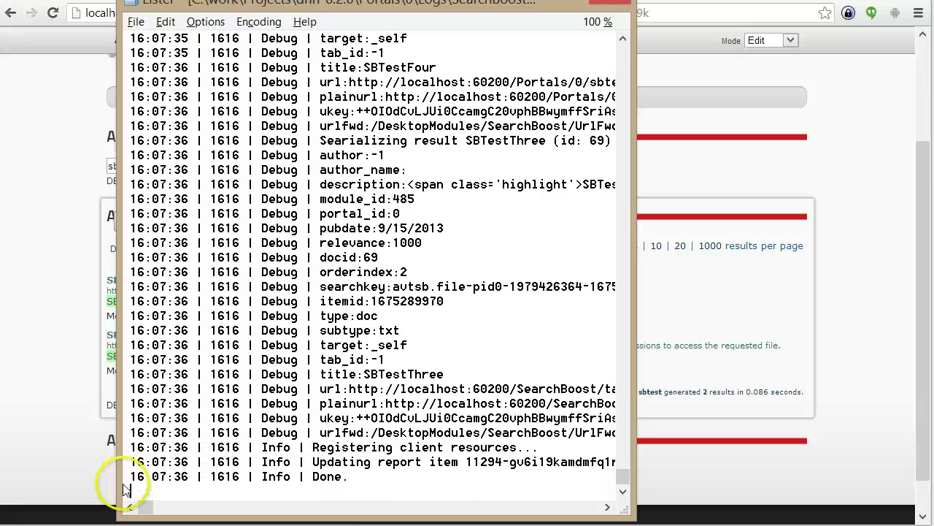
{"action": "scroll", "coordinate": [234, 467], "scroll_direction": "down", "scroll_amount": 6}
{"action": "scroll", "coordinate": [394, 255], "scroll_direction": "down", "scroll_amount": 1}
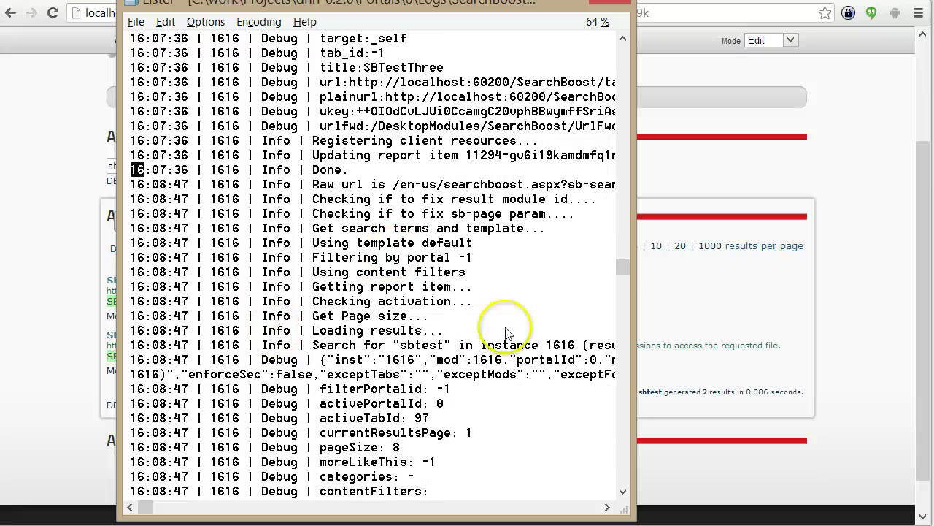
{"action": "double_click", "coordinate": [639, 269]}
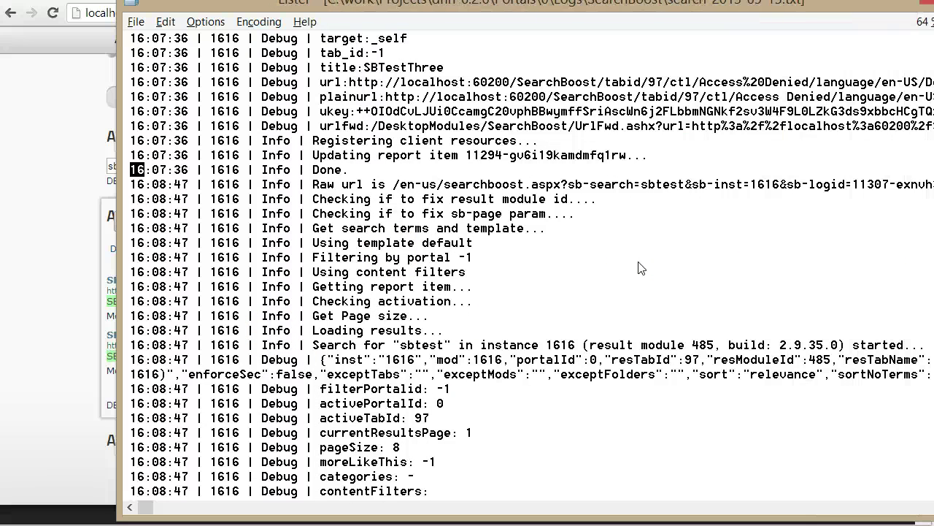
- Select the rerun's entries serializing SBTestFour (68) and SBTestThree (69), then close the log
{"action": "left_click_drag", "start_coordinate": [131, 184], "coordinate": [509, 500]}
{"action": "scroll", "coordinate": [563, 372], "scroll_direction": "down", "scroll_amount": 12}
{"action": "scroll", "coordinate": [532, 386], "scroll_direction": "up", "scroll_amount": 20}
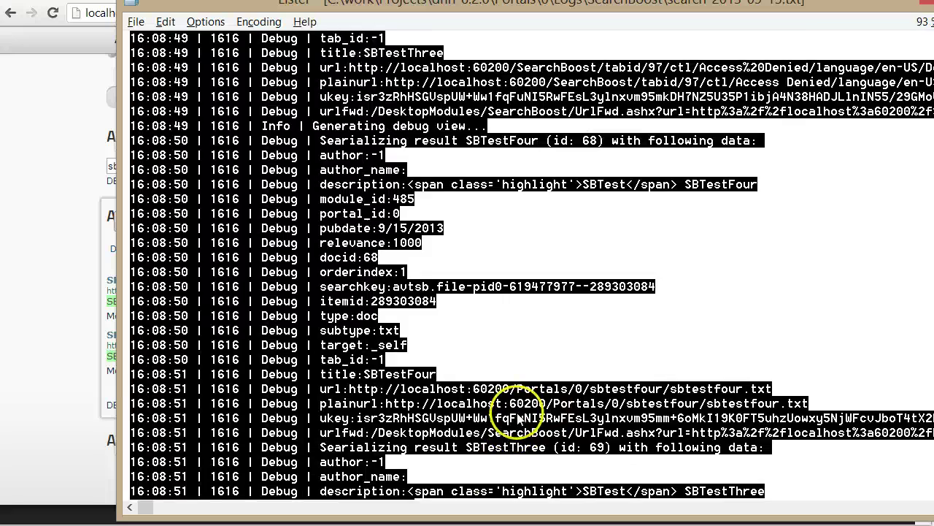
{"action": "scroll", "coordinate": [427, 303], "scroll_direction": "down", "scroll_amount": 11}
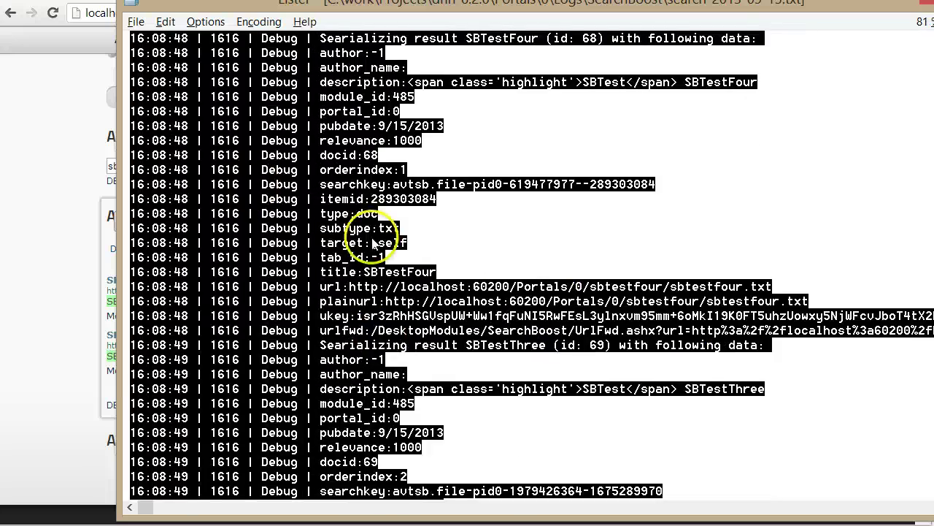
{"action": "left_click", "coordinate": [451, 307]}
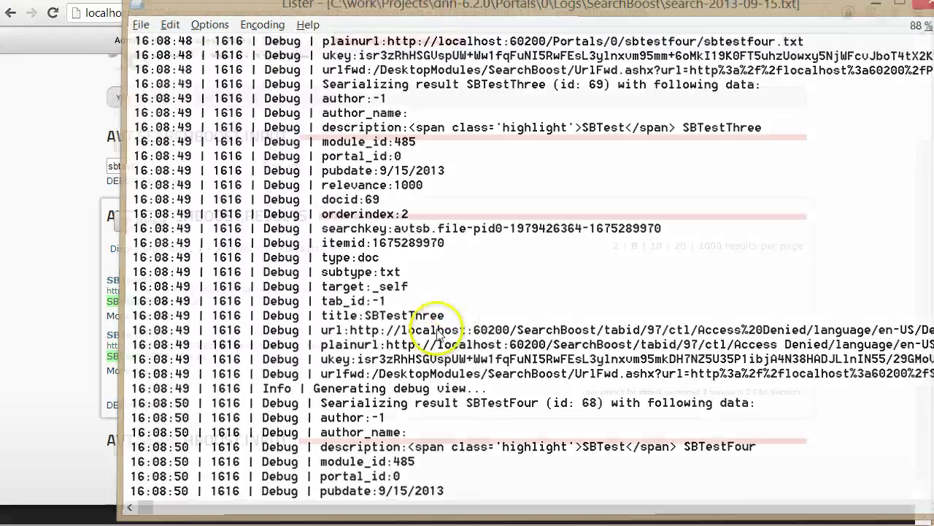
{"action": "key", "text": "Escape"}
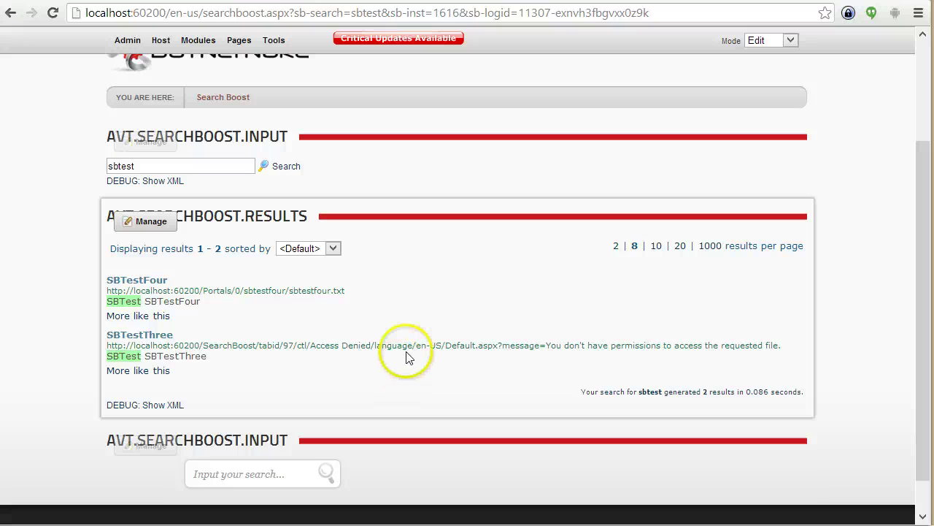
- Jump to the 'Analyze Lucene Index with Luke' section and read through its Luke screenshot
{"action": "scroll", "coordinate": [469, 402], "scroll_direction": "up", "scroll_amount": 3}
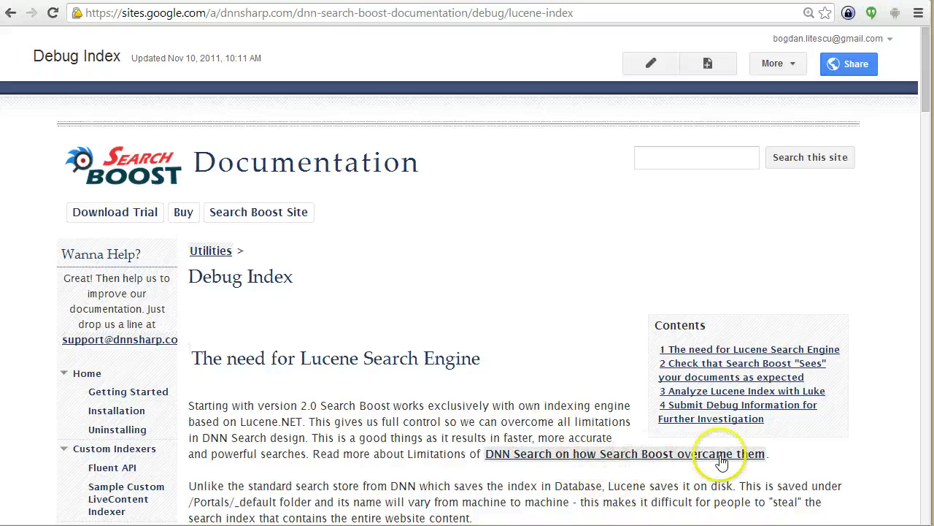
{"action": "left_click", "coordinate": [782, 391]}
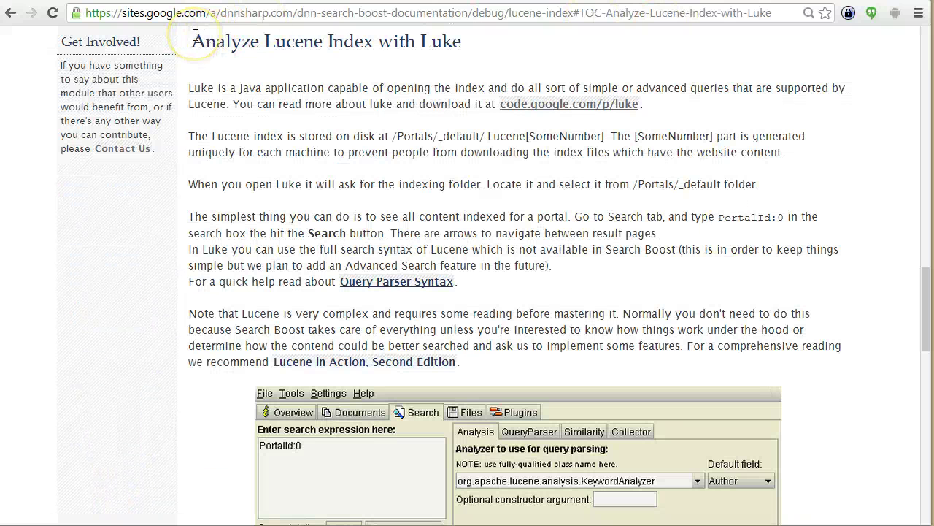
{"action": "left_click_drag", "start_coordinate": [195, 36], "coordinate": [458, 45]}
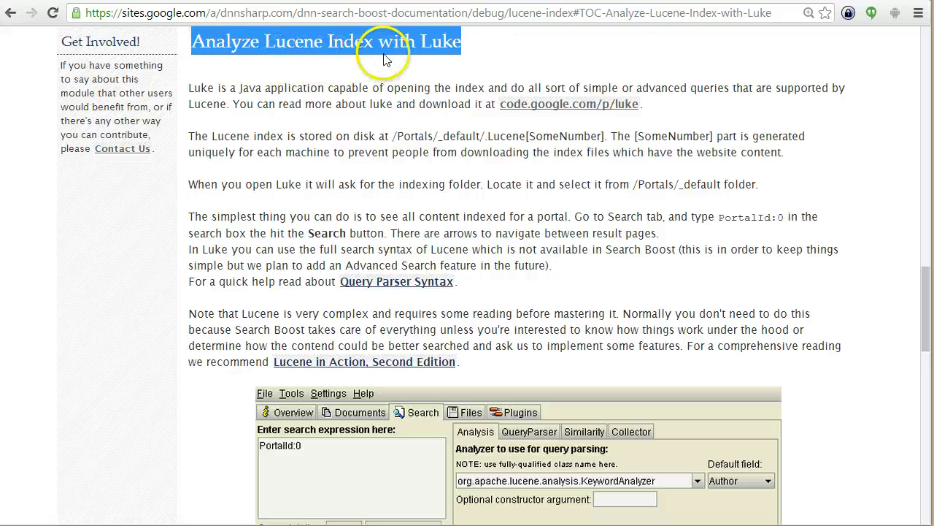
{"action": "scroll", "coordinate": [428, 334], "scroll_direction": "down", "scroll_amount": 2}
{"action": "scroll", "coordinate": [306, 263], "scroll_direction": "up", "scroll_amount": 5}
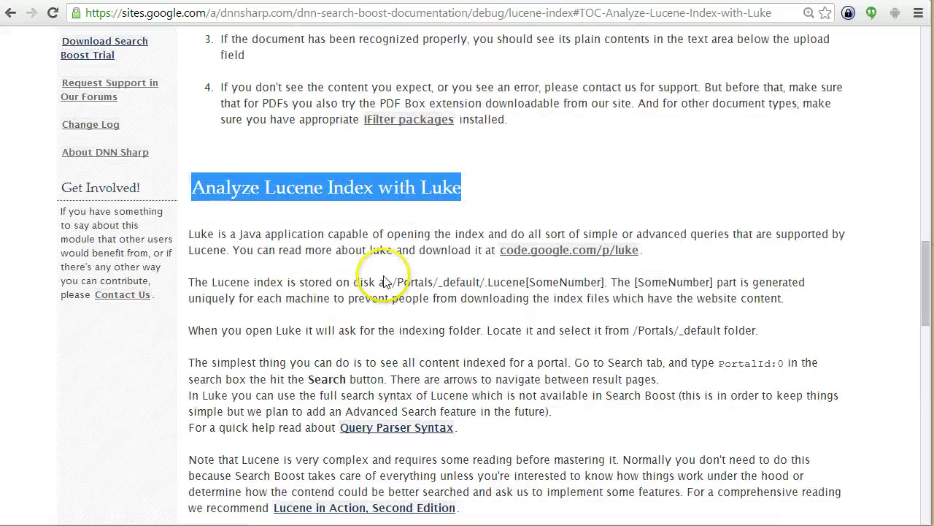
{"action": "scroll", "coordinate": [511, 193], "scroll_direction": "down", "scroll_amount": 2}
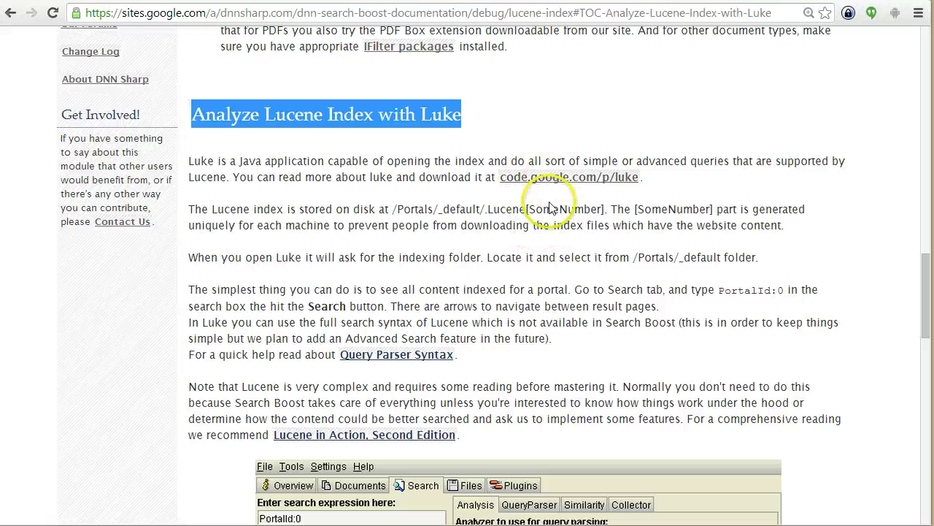
{"action": "scroll", "coordinate": [650, 431], "scroll_direction": "down", "scroll_amount": 4}
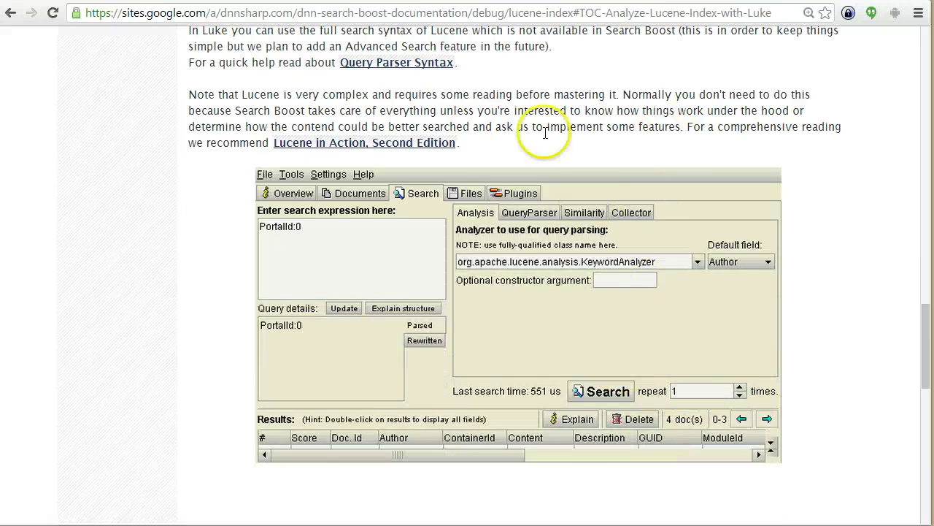
{"action": "scroll", "coordinate": [659, 307], "scroll_direction": "down", "scroll_amount": 4}
{"action": "scroll", "coordinate": [660, 307], "scroll_direction": "up", "scroll_amount": 4}
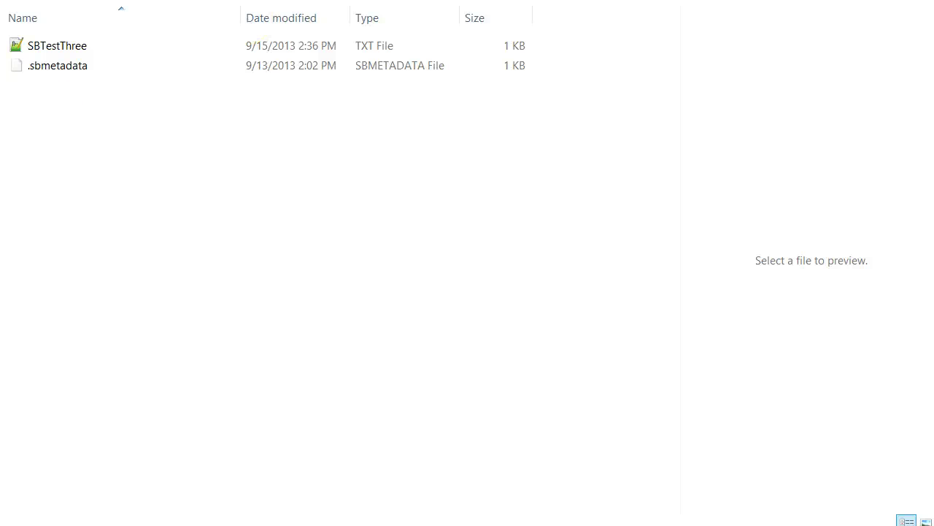
- Launch lukeall-3.5.0.jar from the .debug-data folder, then close Luke again
{"action": "double_click", "coordinate": [57, 105]}
{"action": "scroll", "coordinate": [175, 350], "scroll_direction": "down", "scroll_amount": 2}
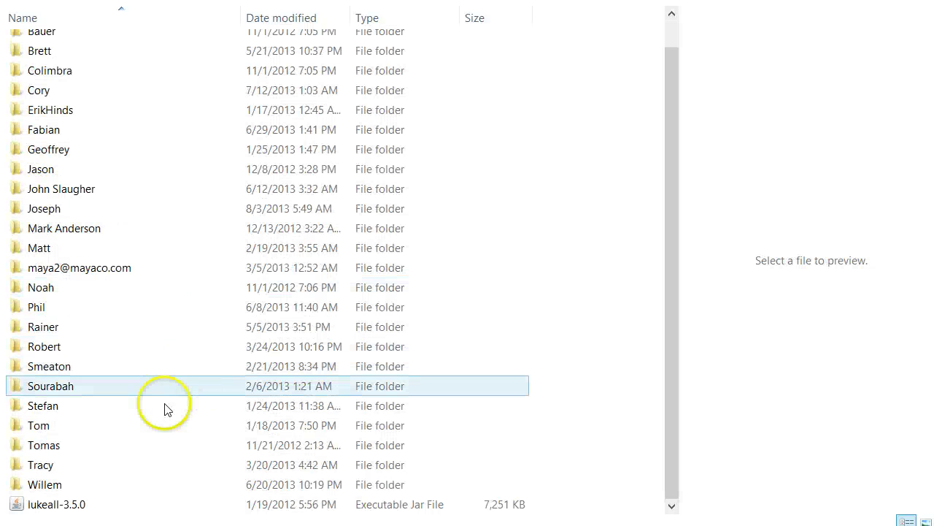
{"action": "double_click", "coordinate": [73, 504]}
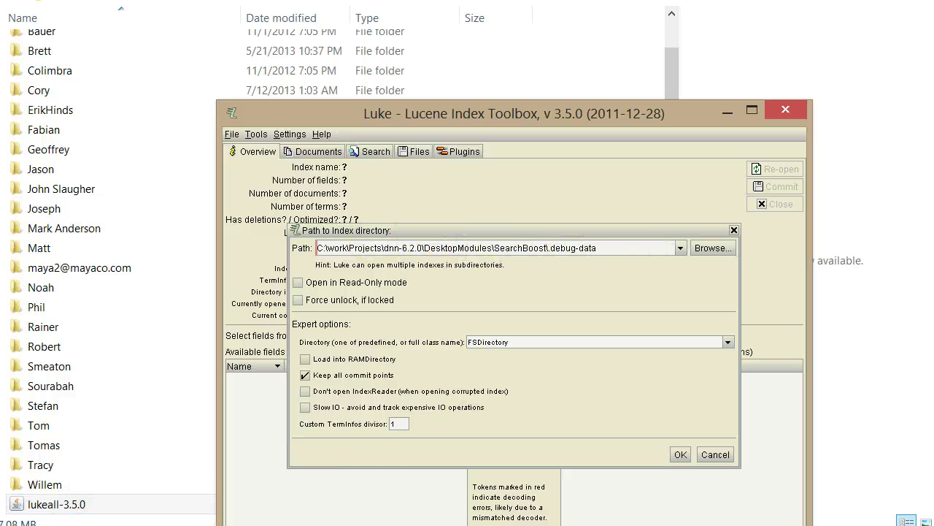
{"action": "key", "text": "alt+F4"}
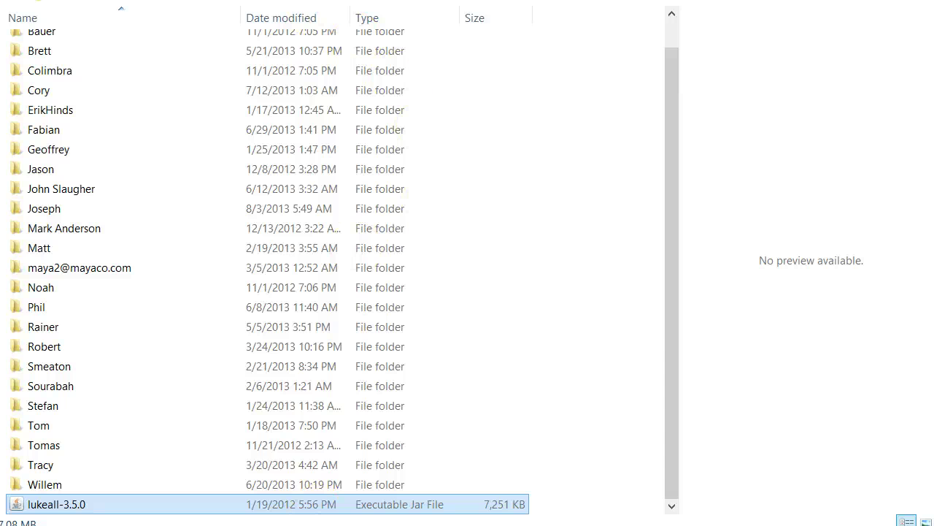
- Go up to the site root and into Portals\_default
{"action": "key", "text": "alt+Up"}
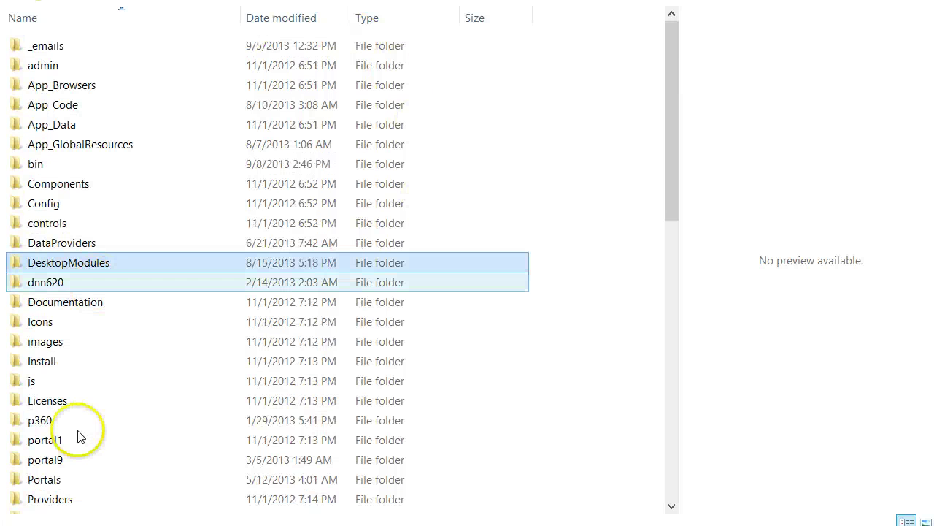
{"action": "double_click", "coordinate": [61, 481]}
{"action": "double_click", "coordinate": [54, 45]}
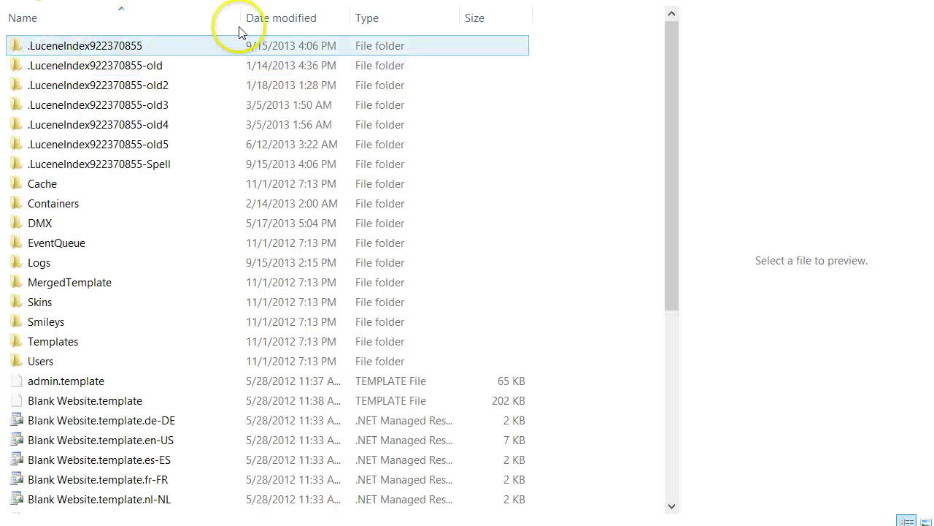
- Delete the five old LuceneIndex922370855 backup folders, -old through -old5
{"action": "left_click", "coordinate": [169, 67]}
{"action": "left_click", "coordinate": [157, 84], "text": "ctrl"}
{"action": "left_click", "coordinate": [144, 146], "text": "shift"}
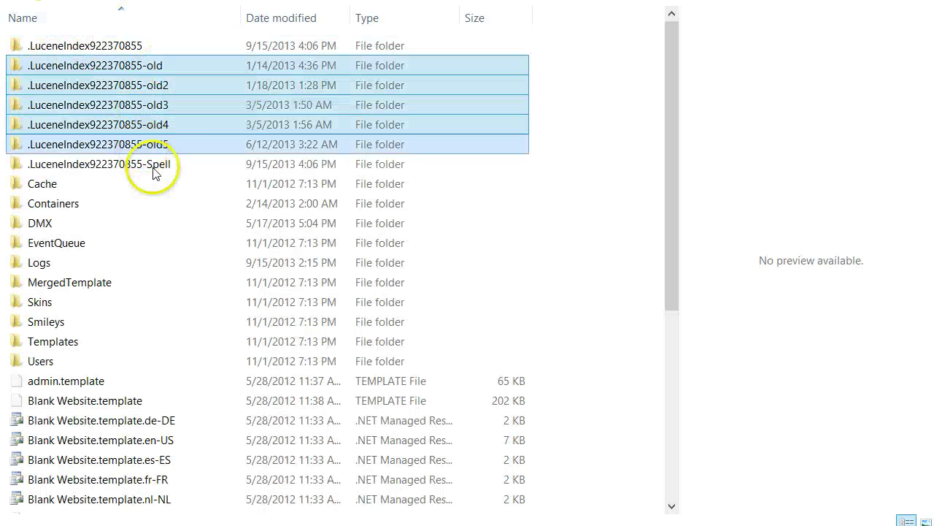
{"action": "left_click", "coordinate": [188, 48], "text": "ctrl"}
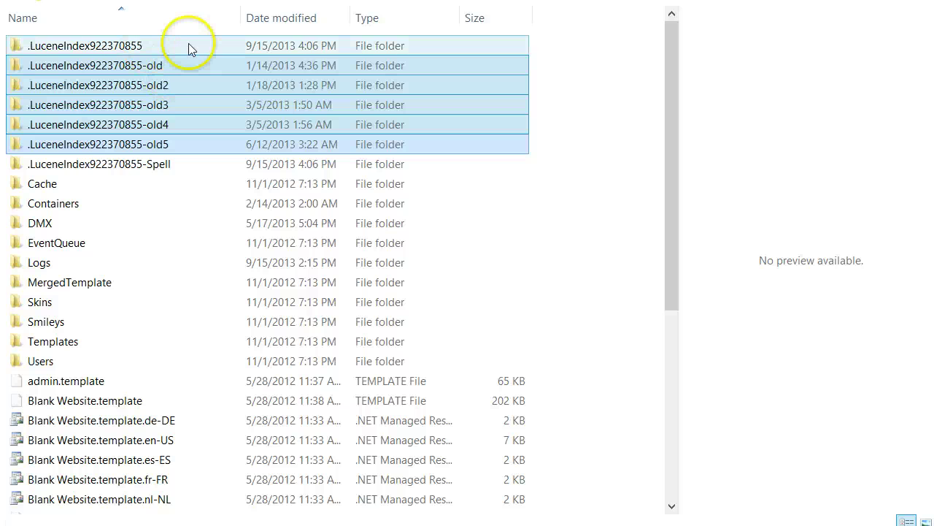
{"action": "key", "text": "Delete"}
- Select among the remaining folders: the main .LuceneIndex922370855, -Spell and Cache
{"action": "left_click", "coordinate": [161, 46]}
{"action": "left_click", "coordinate": [136, 68], "text": "ctrl"}
{"action": "left_click", "coordinate": [132, 48]}
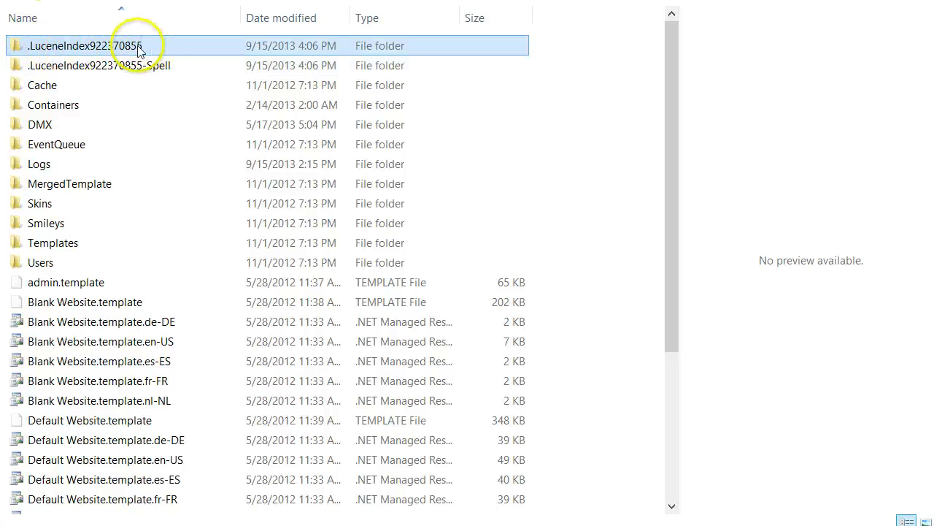
{"action": "left_click", "coordinate": [72, 67], "text": "ctrl"}
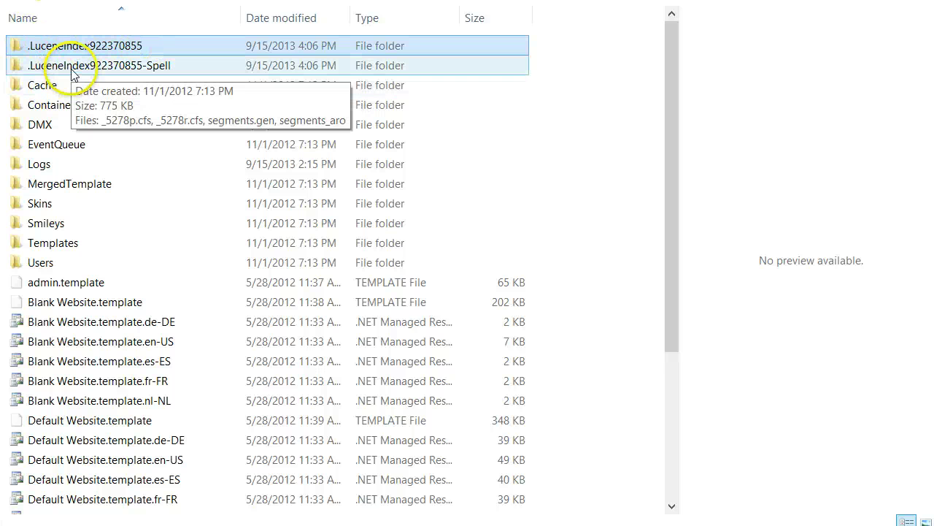
{"action": "left_click", "coordinate": [232, 65]}
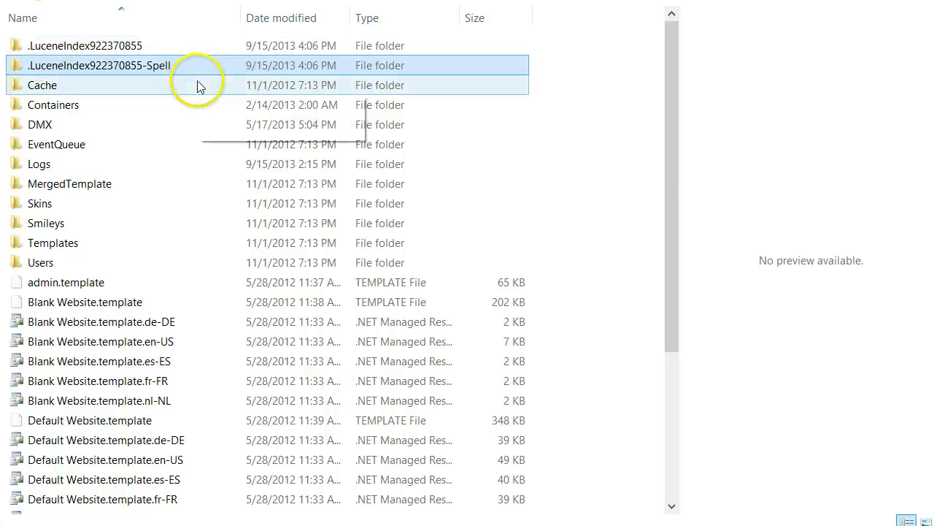
{"action": "mouse_move", "coordinate": [202, 75]}
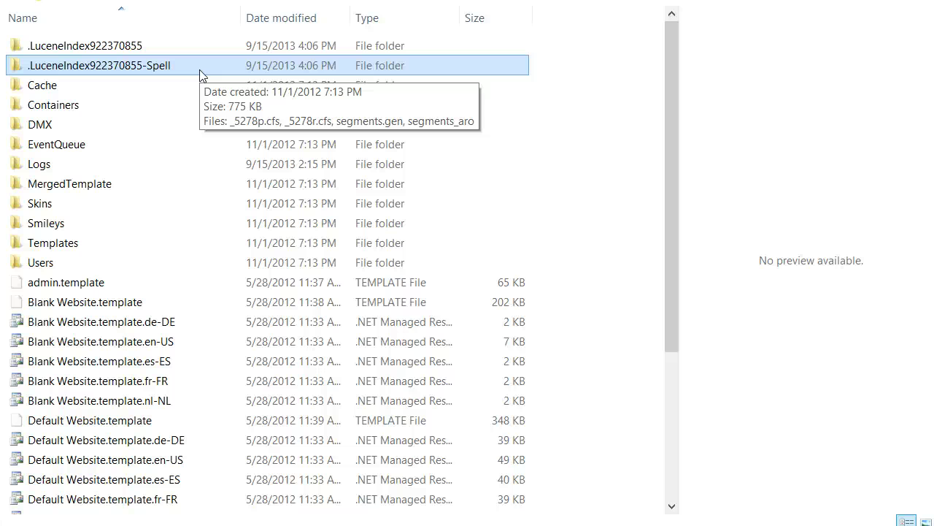
{"action": "left_click", "coordinate": [165, 83], "text": "ctrl"}
{"action": "left_click", "coordinate": [160, 65]}
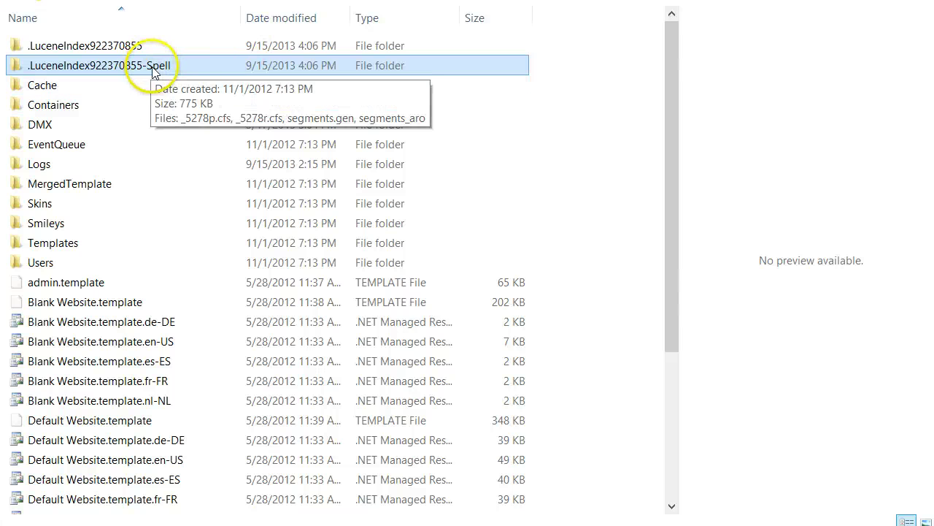
{"action": "left_click", "coordinate": [152, 46], "text": "ctrl"}
- Open the .LuceneIndex922370855 folder to check its _9kc.cfs and _9hf.cfs files, then select Luke's index path
{"action": "double_click", "coordinate": [133, 45]}
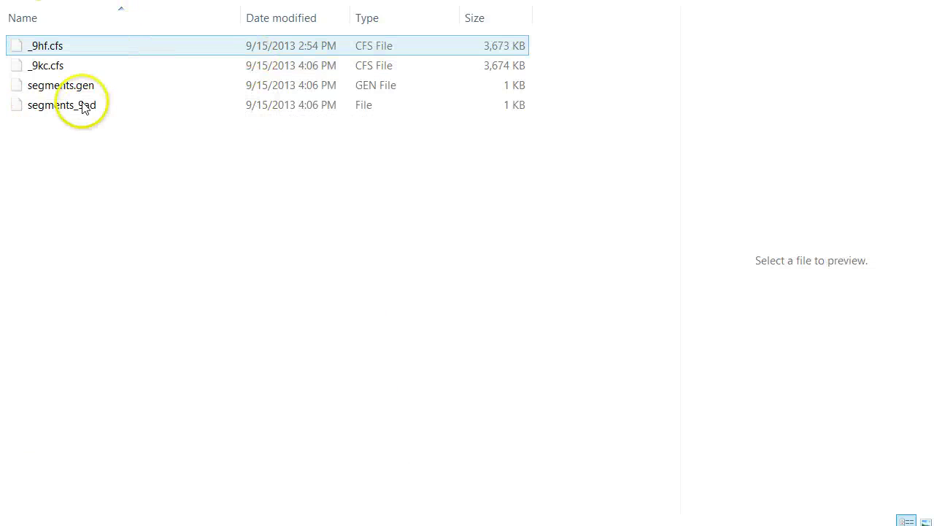
{"action": "left_click", "coordinate": [86, 64]}
{"action": "left_click", "coordinate": [238, 49]}
{"action": "left_click", "coordinate": [110, 71]}
{"action": "key", "text": "alt+Up"}
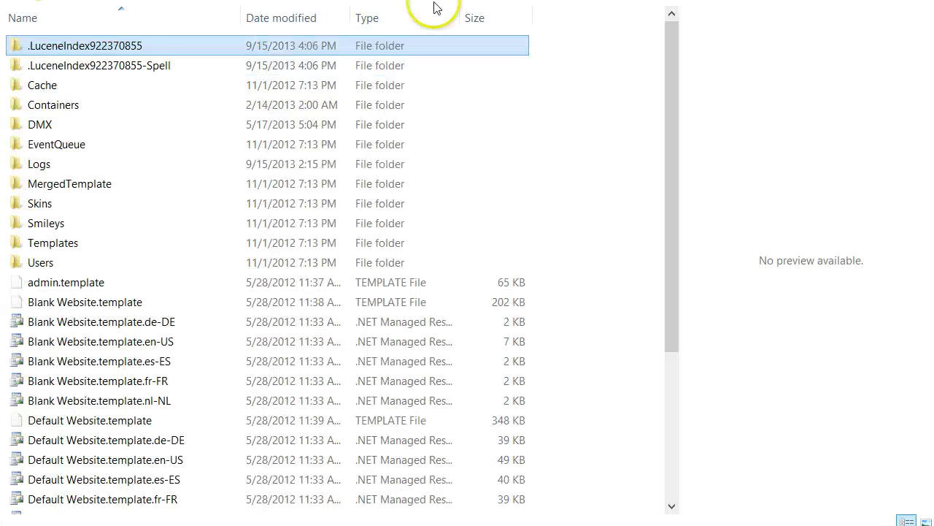
{"action": "double_click", "coordinate": [166, 40]}
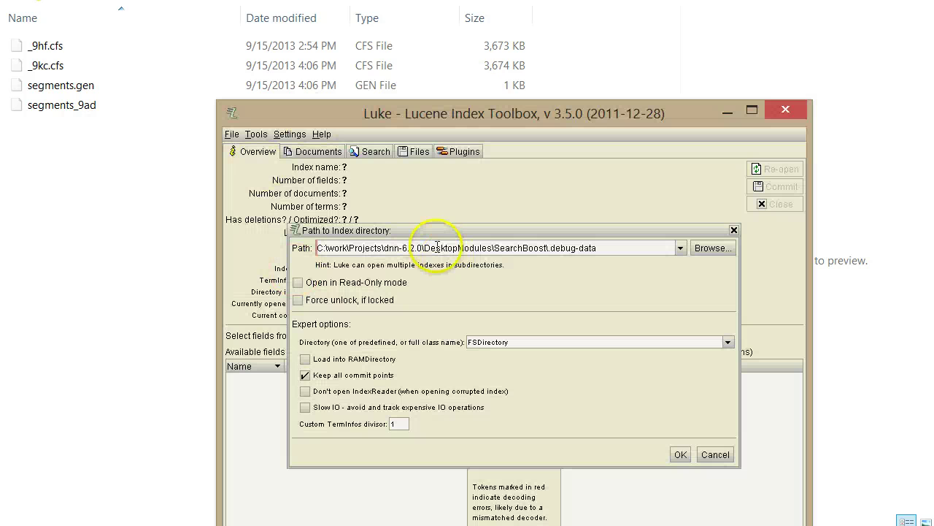
{"action": "triple_click", "coordinate": [438, 246]}
- Open the .LuceneIndex922370855 path in Luke, enlarge the window, and select the Content field
{"action": "type", "text": "C:\\work\\Projects\\dnn-6.2.0\\Portals\\_default\\.LuceneIndex922370855"}
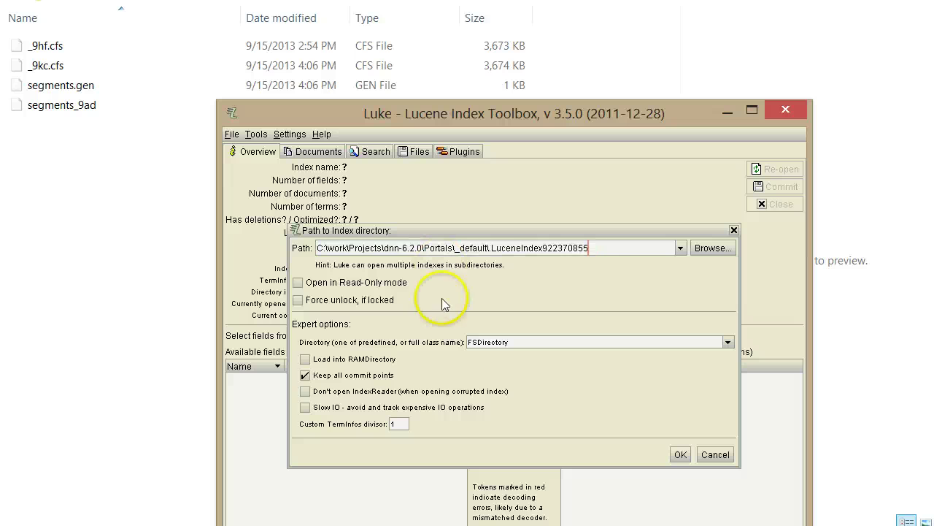
{"action": "left_click", "coordinate": [680, 454]}
{"action": "left_click_drag", "start_coordinate": [453, 115], "coordinate": [354, 18]}
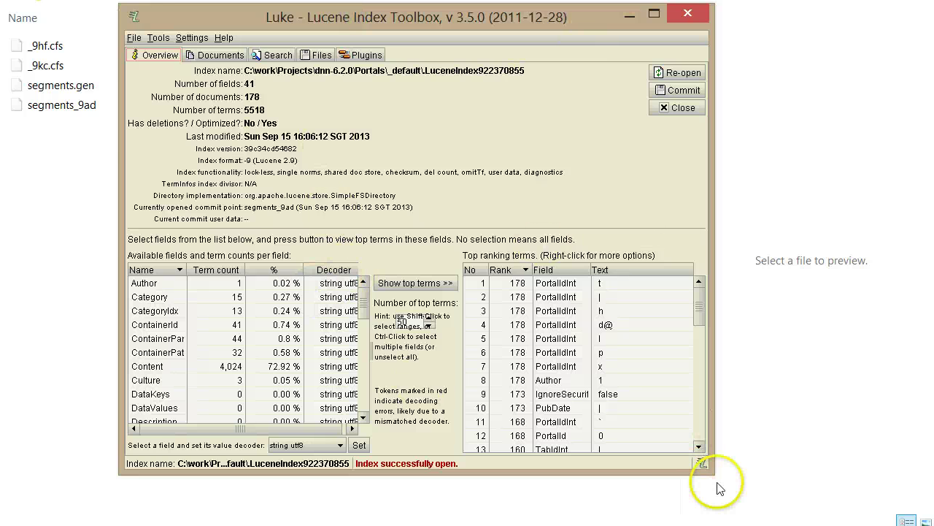
{"action": "left_click_drag", "start_coordinate": [714, 473], "coordinate": [933, 524]}
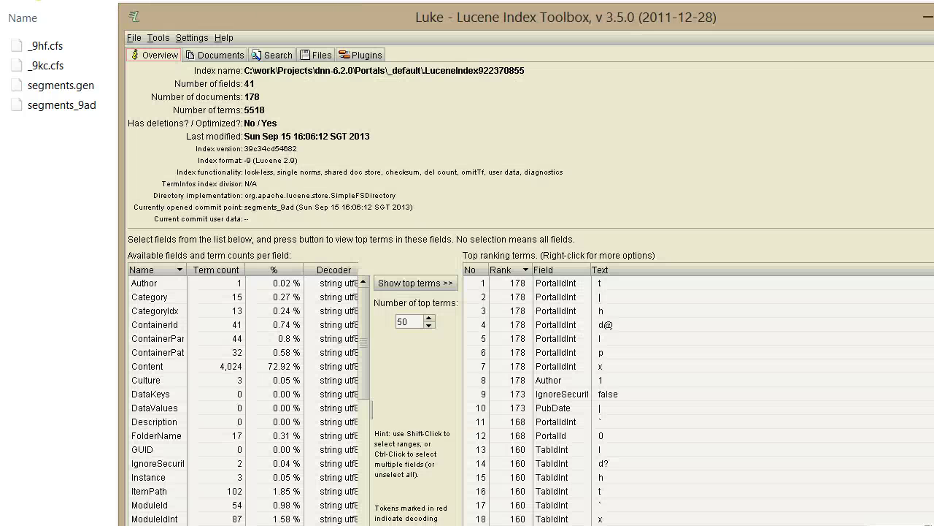
{"action": "left_click_drag", "start_coordinate": [666, 26], "coordinate": [585, 0]}
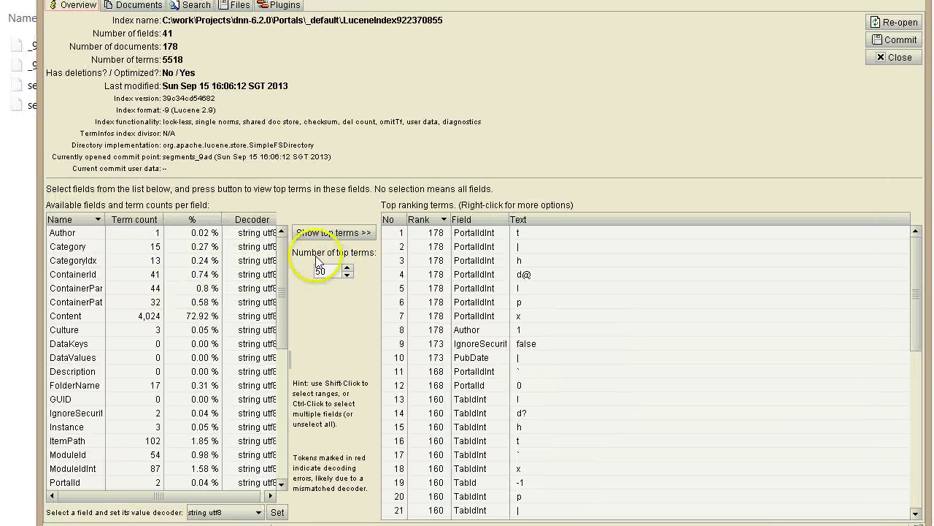
{"action": "left_click", "coordinate": [102, 318]}
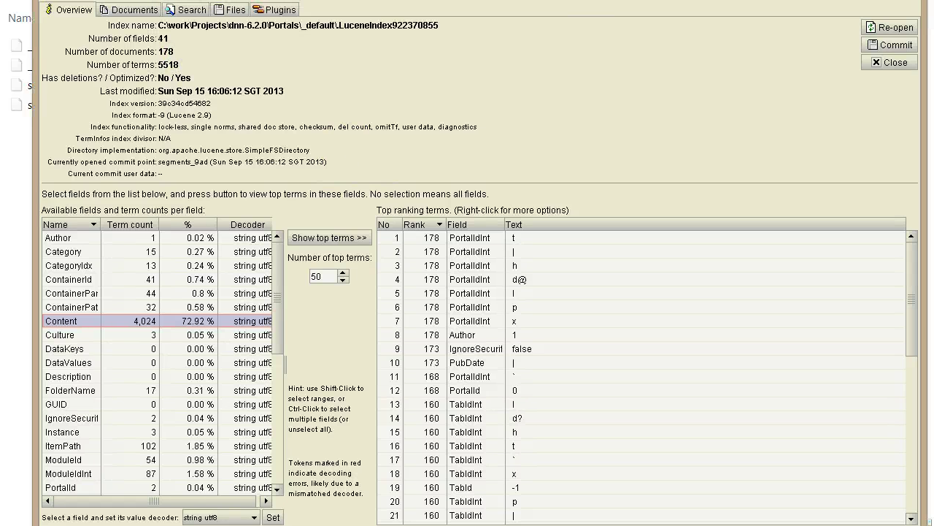
- In the Documents tab, step to Category term 31 and list its documents (doc 177)
{"action": "left_click", "coordinate": [137, 13]}
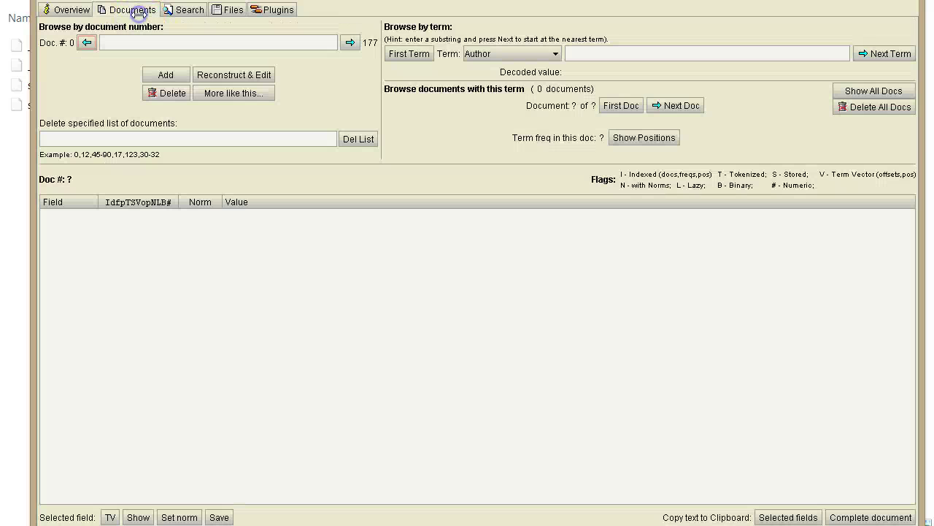
{"action": "left_click", "coordinate": [900, 53]}
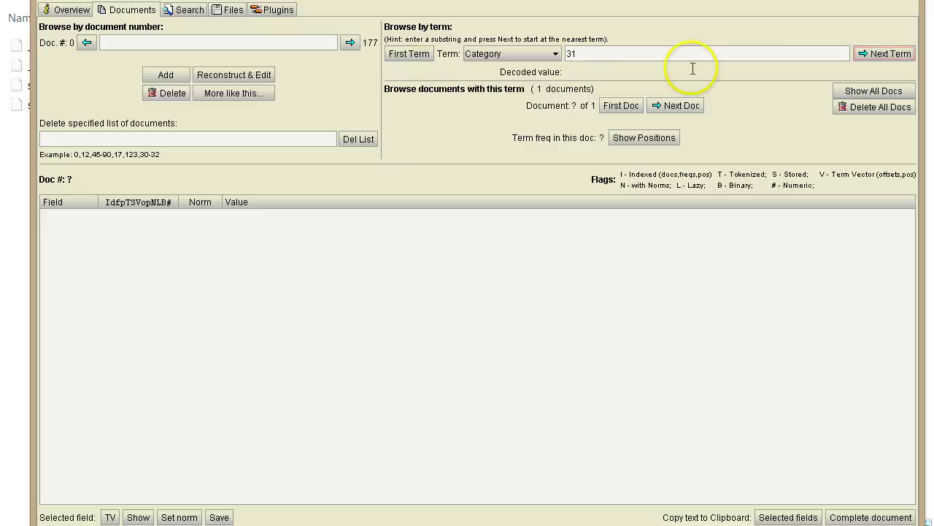
{"action": "left_click", "coordinate": [869, 92]}
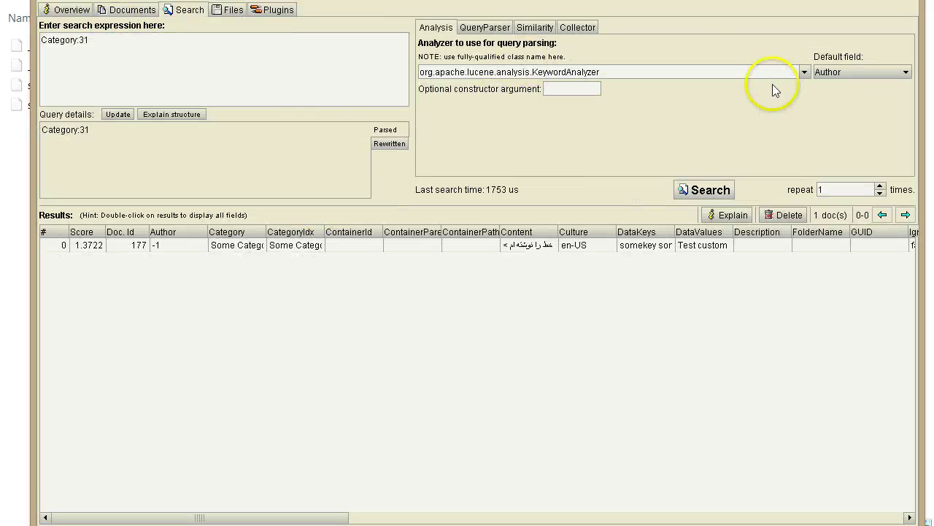
- Choose the standard query analyzer and make Content the default search field
{"action": "left_click", "coordinate": [809, 70]}
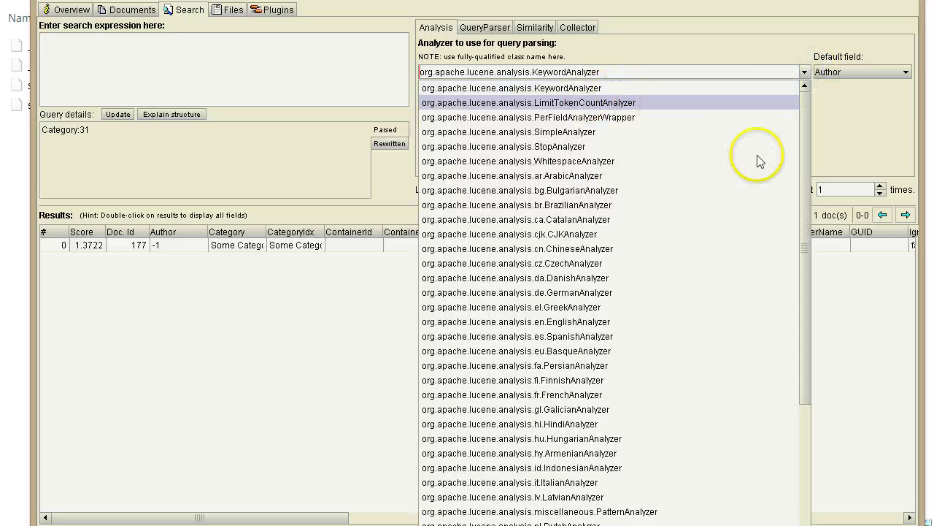
{"action": "left_click_drag", "start_coordinate": [802, 160], "coordinate": [827, 396]}
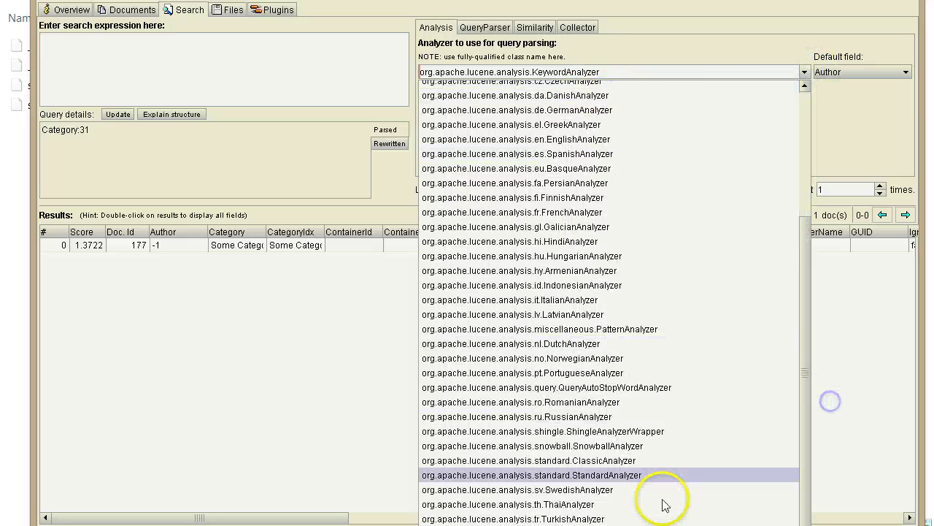
{"action": "left_click", "coordinate": [662, 474]}
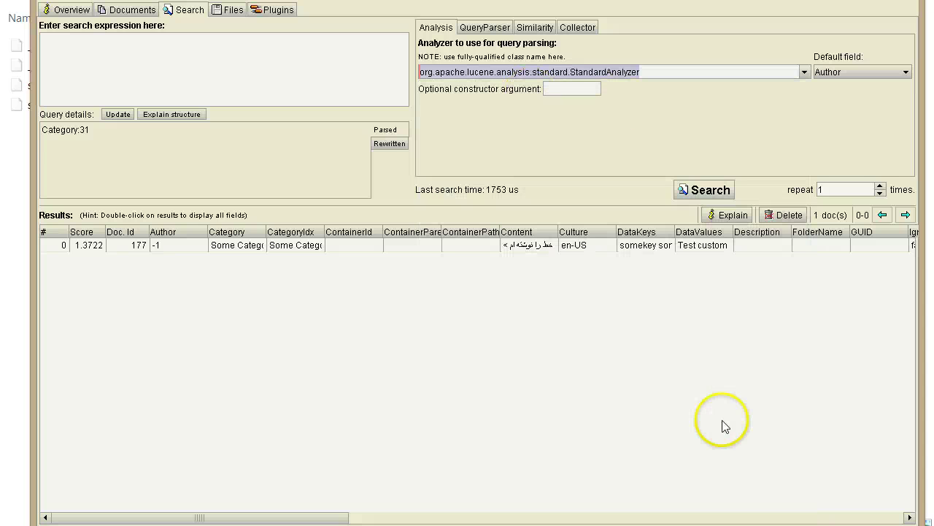
{"action": "left_click", "coordinate": [674, 68]}
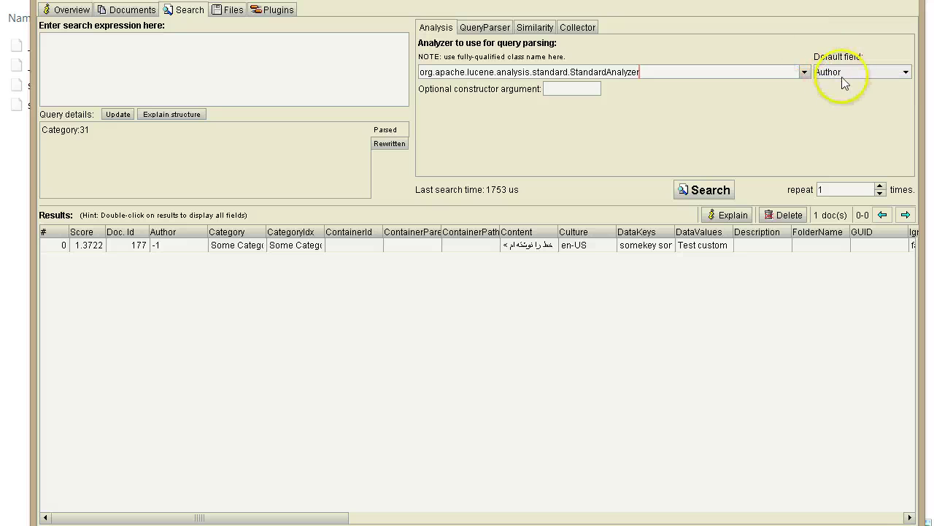
{"action": "left_click", "coordinate": [859, 71]}
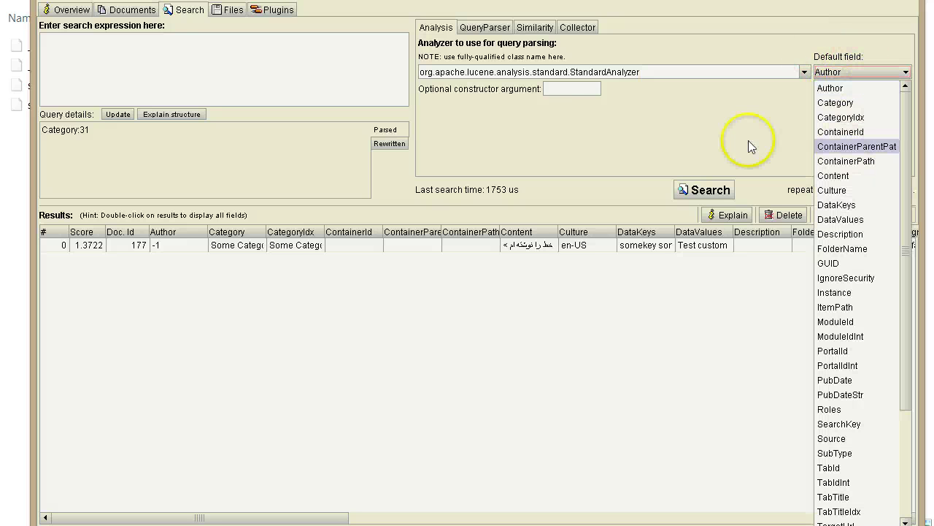
{"action": "left_click", "coordinate": [878, 178]}
- Search for test, page through the 58 results, and return to results 0-19
{"action": "left_click", "coordinate": [270, 77]}
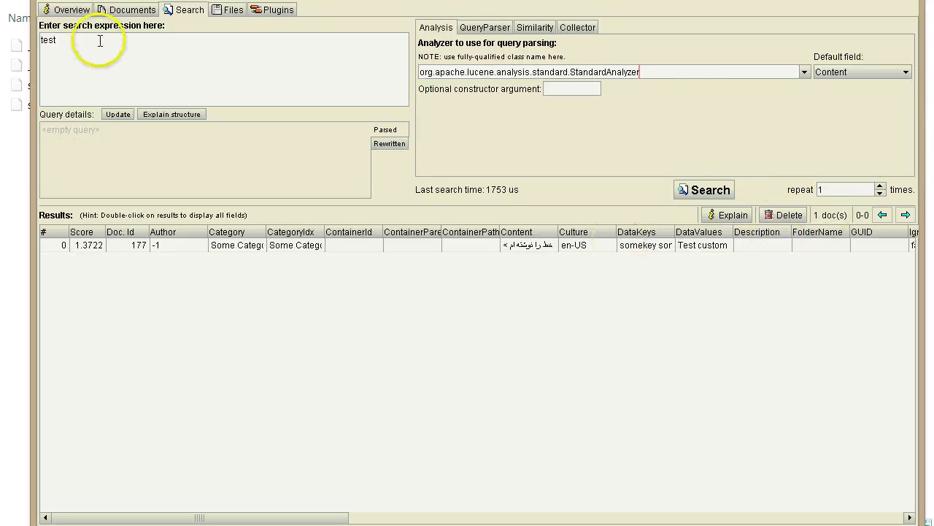
{"action": "left_click", "coordinate": [692, 191]}
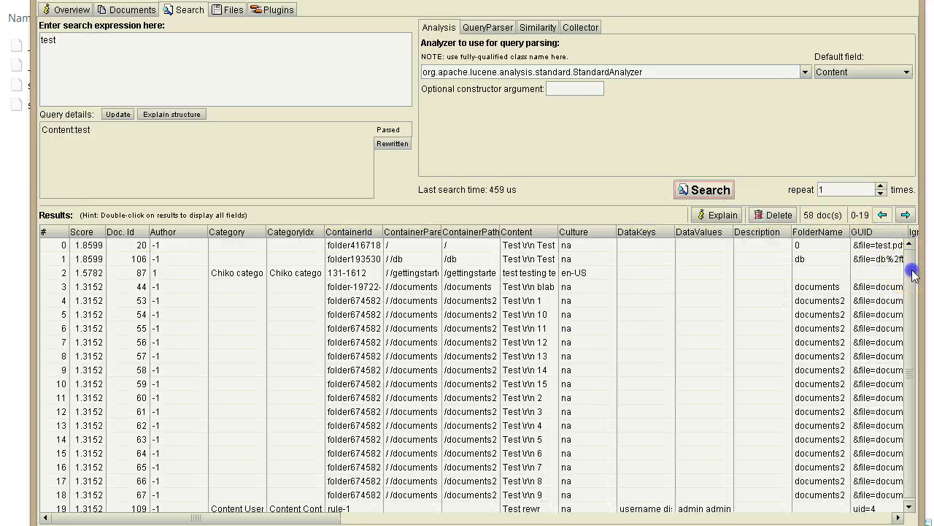
{"action": "scroll", "coordinate": [905, 278], "scroll_direction": "down", "scroll_amount": 1}
{"action": "scroll", "coordinate": [913, 249], "scroll_direction": "up", "scroll_amount": 1}
{"action": "left_click", "coordinate": [112, 48]}
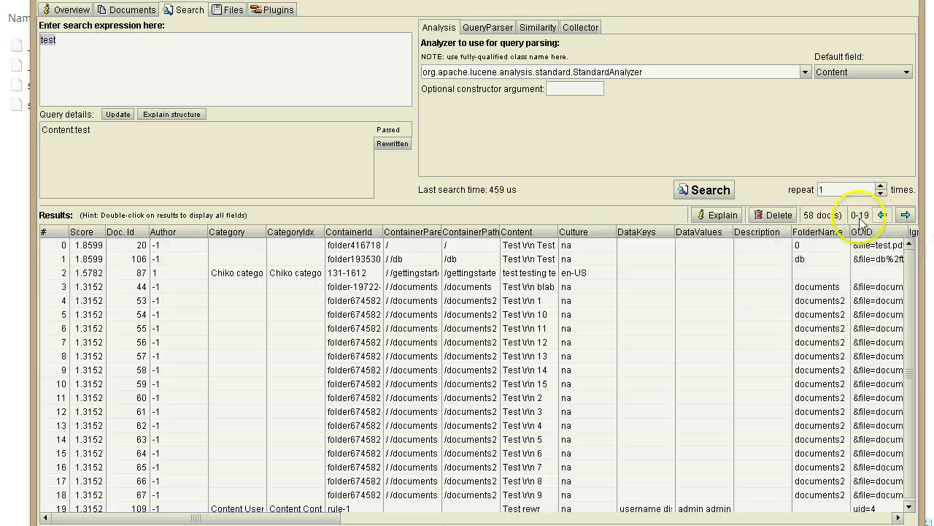
{"action": "left_click", "coordinate": [906, 215]}
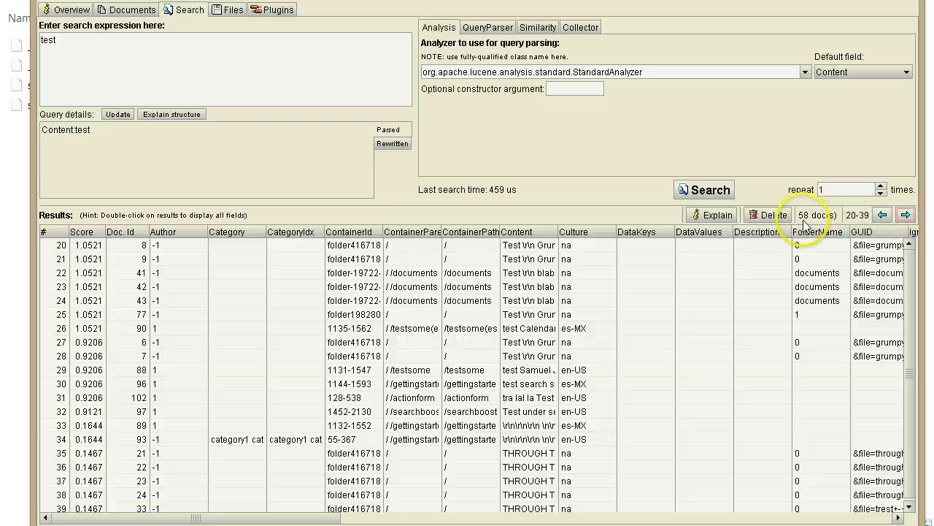
{"action": "left_click", "coordinate": [906, 214]}
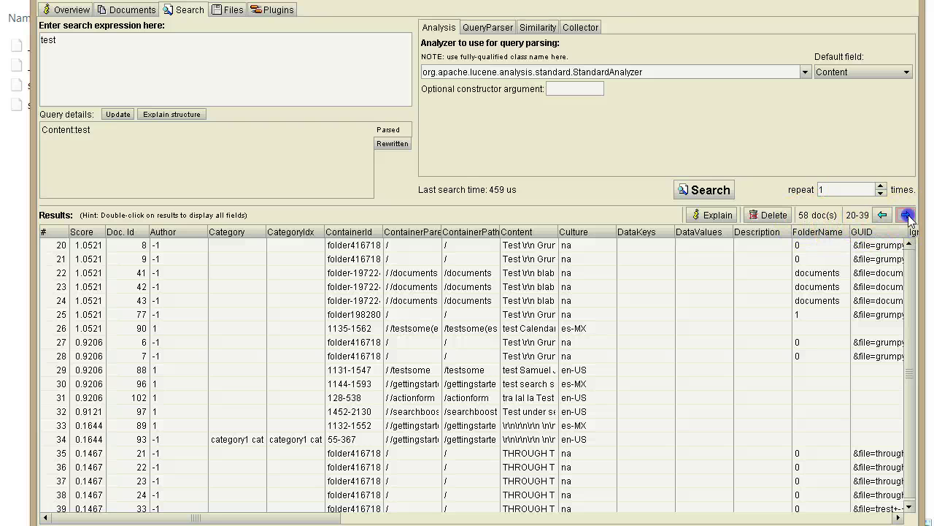
{"action": "left_click", "coordinate": [882, 215]}
{"action": "left_click", "coordinate": [882, 214]}
{"action": "left_click", "coordinate": [165, 54]}
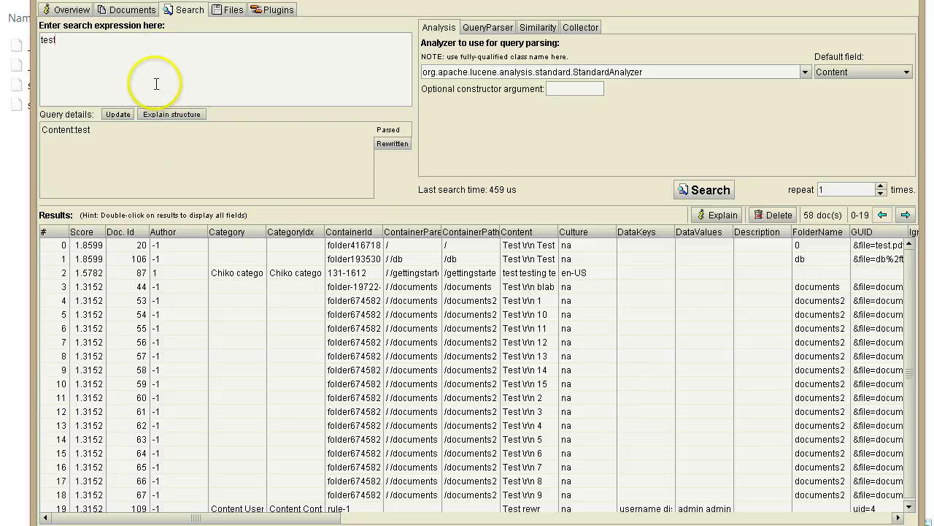
- Change the search expression to Title:test and run the search
{"action": "left_click", "coordinate": [105, 42]}
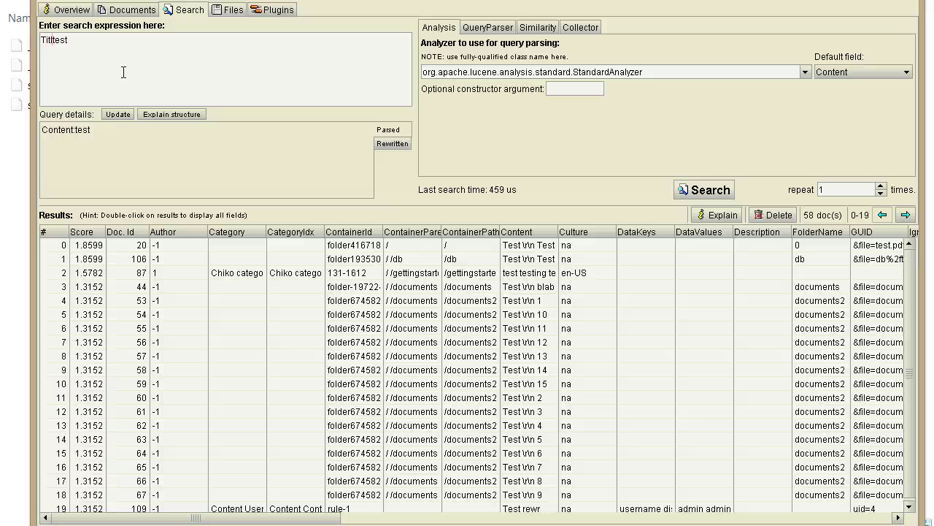
{"action": "left_click", "coordinate": [255, 79]}
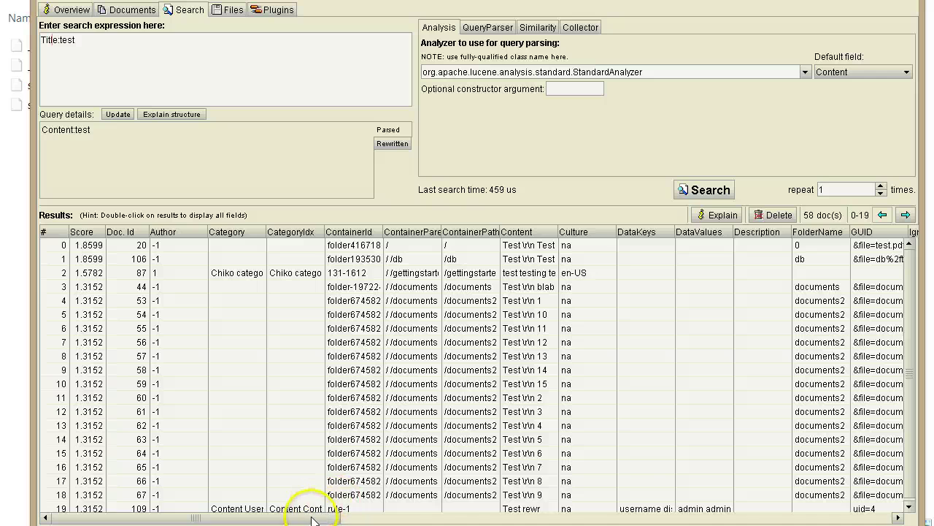
{"action": "left_click_drag", "start_coordinate": [309, 518], "coordinate": [740, 523]}
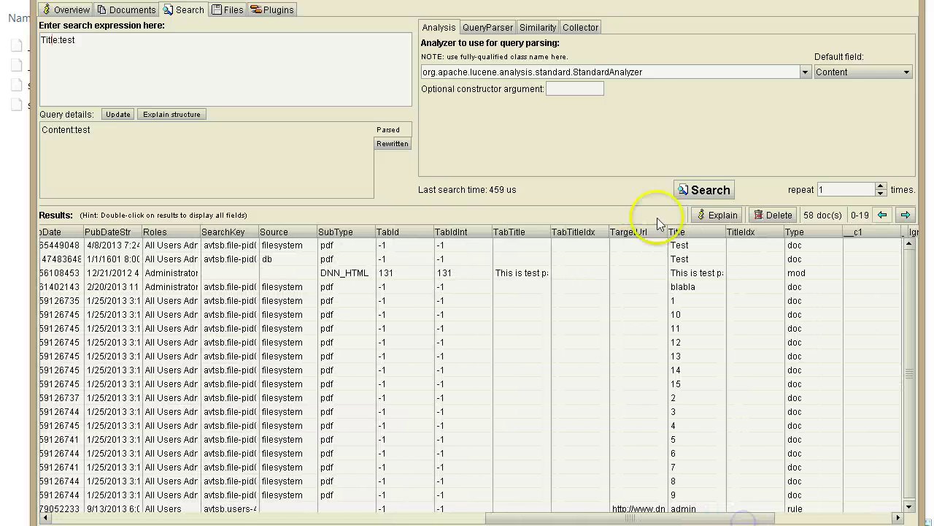
{"action": "left_click", "coordinate": [690, 248]}
{"action": "left_click", "coordinate": [712, 191]}
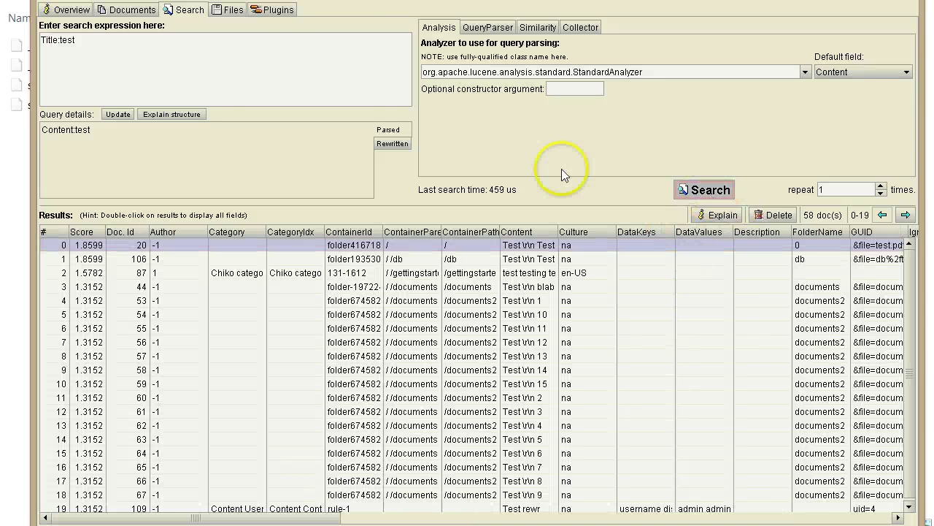
- Scroll the five Title:test results sideways, then open document 20 (test.pdf) to view its fields
{"action": "left_click_drag", "start_coordinate": [261, 518], "coordinate": [661, 499]}
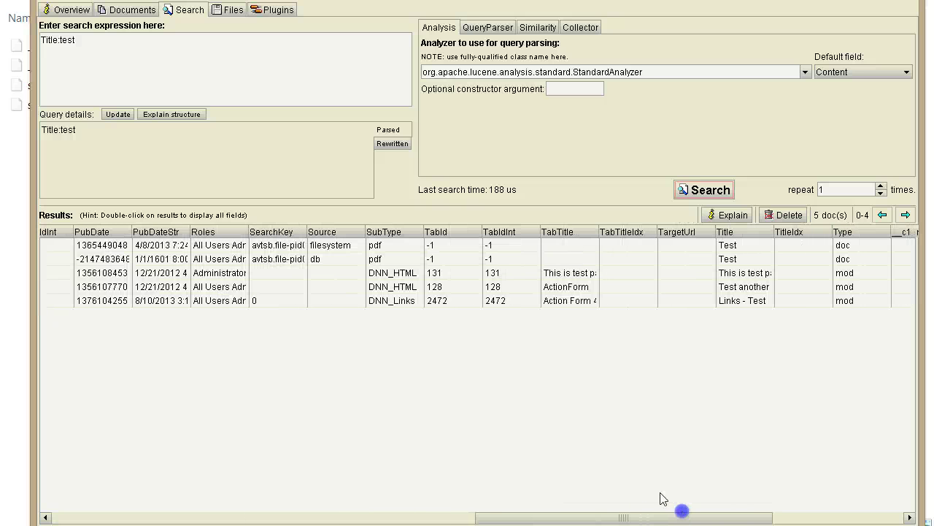
{"action": "left_click", "coordinate": [736, 273]}
{"action": "left_click_drag", "start_coordinate": [343, 516], "coordinate": [719, 517]}
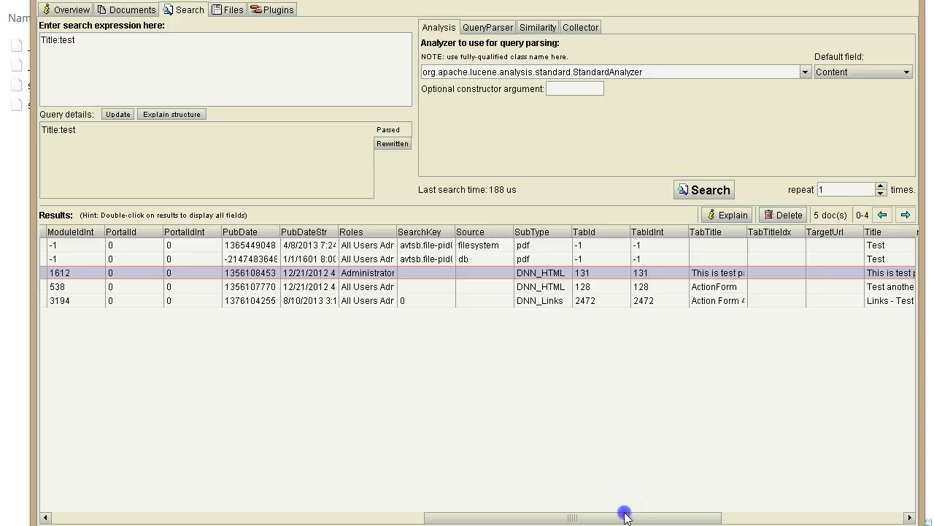
{"action": "left_click_drag", "start_coordinate": [625, 517], "coordinate": [648, 517]}
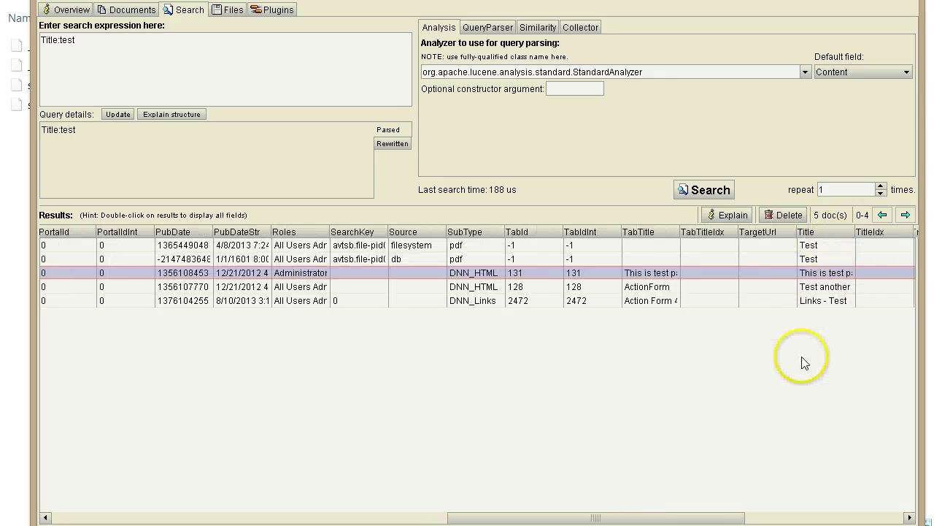
{"action": "left_click_drag", "start_coordinate": [694, 517], "coordinate": [260, 521]}
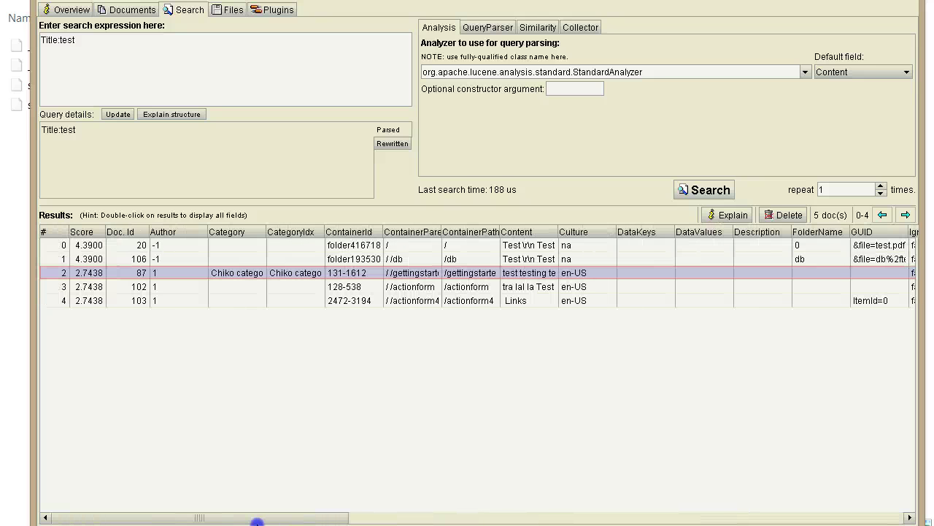
{"action": "left_click_drag", "start_coordinate": [261, 522], "coordinate": [735, 518]}
{"action": "left_click_drag", "start_coordinate": [672, 518], "coordinate": [755, 517]}
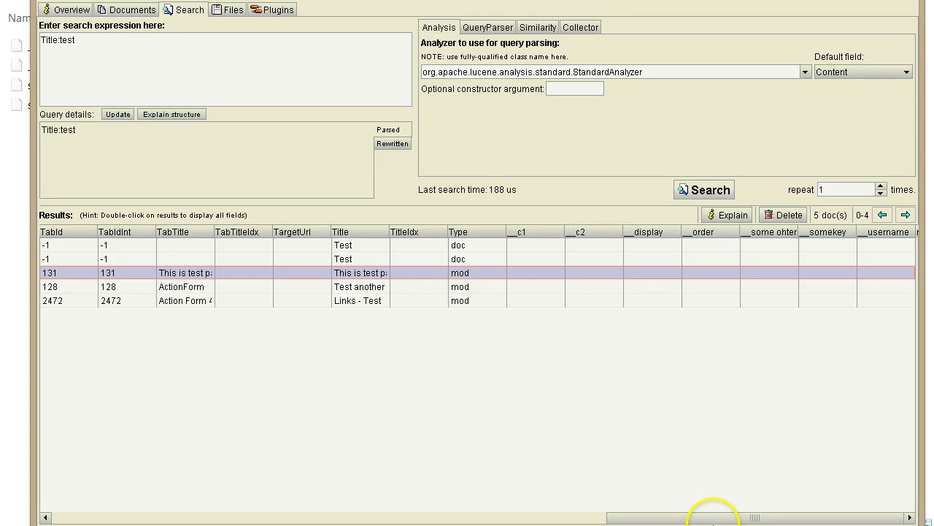
{"action": "left_click_drag", "start_coordinate": [706, 521], "coordinate": [65, 515]}
{"action": "left_click", "coordinate": [394, 244]}
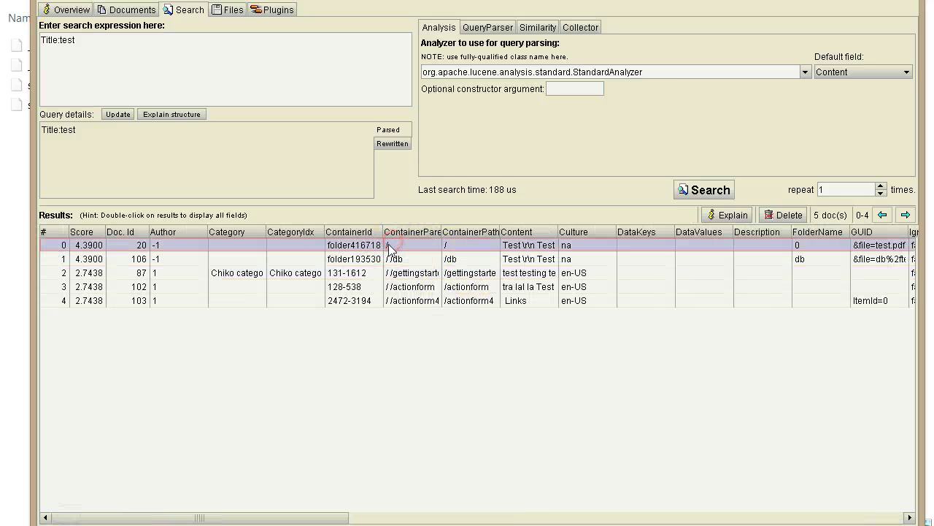
{"action": "double_click", "coordinate": [308, 250]}
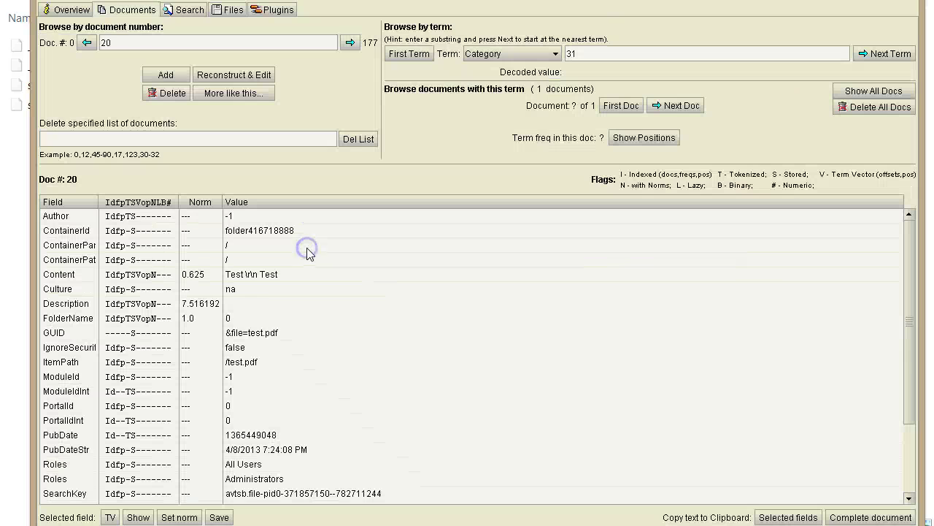
- View document 20's Content term vector (test, frequency 2), then return to the search results
{"action": "left_click", "coordinate": [552, 362]}
{"action": "scroll", "coordinate": [694, 340], "scroll_direction": "down", "scroll_amount": 1}
{"action": "left_click_drag", "start_coordinate": [918, 285], "coordinate": [918, 343]}
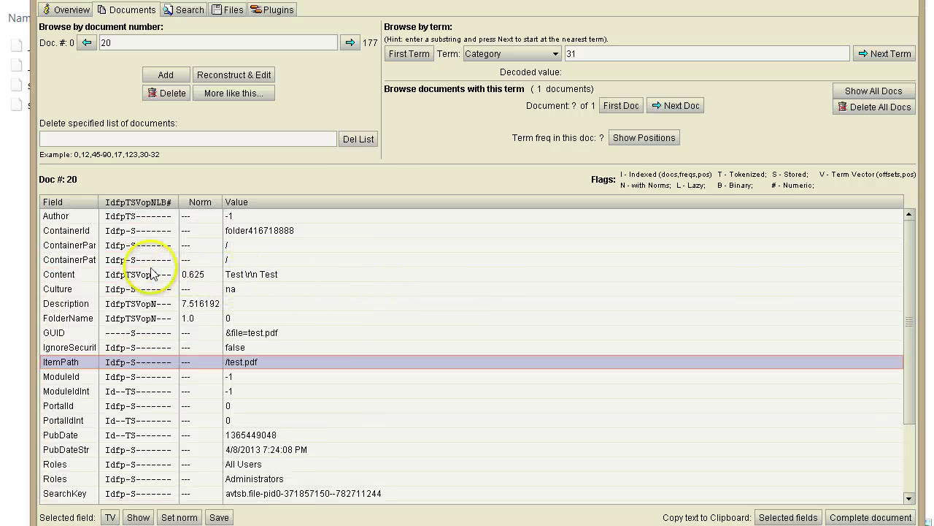
{"action": "left_click", "coordinate": [128, 276]}
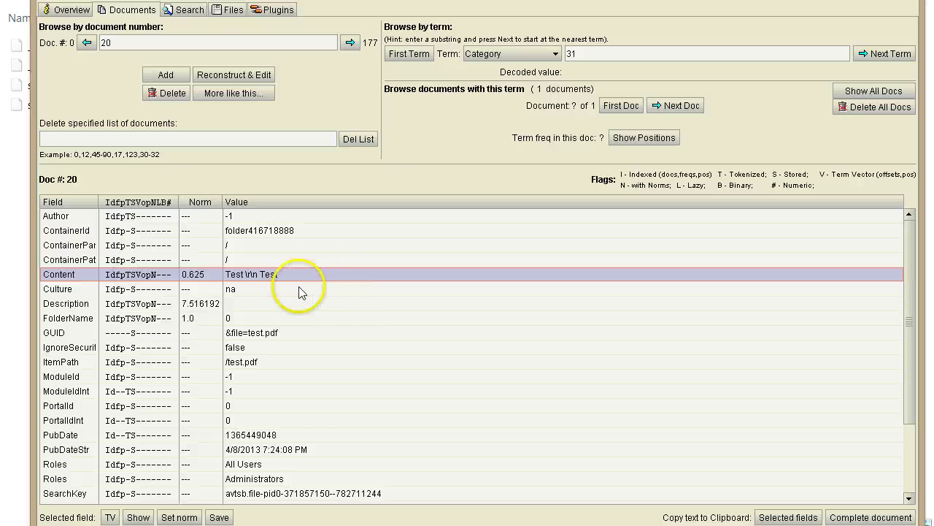
{"action": "right_click", "coordinate": [279, 276]}
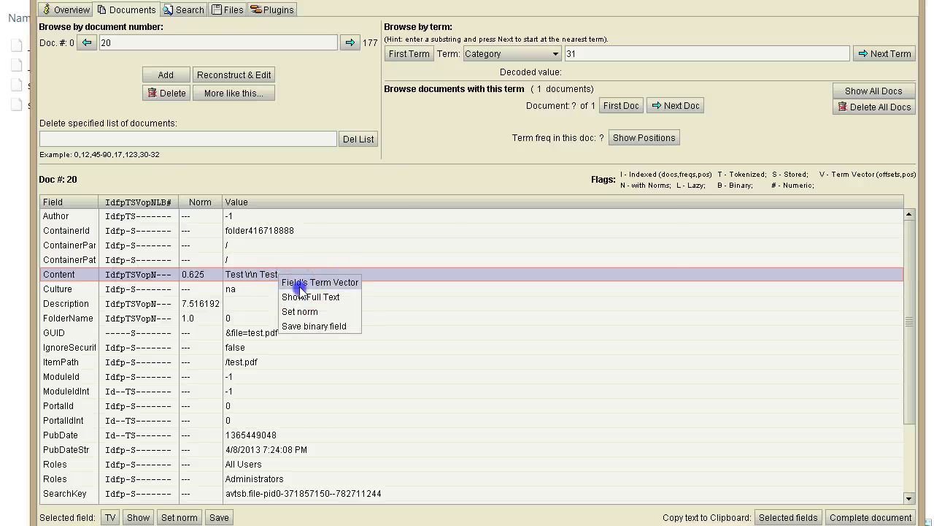
{"action": "left_click", "coordinate": [301, 283]}
{"action": "left_click", "coordinate": [298, 234]}
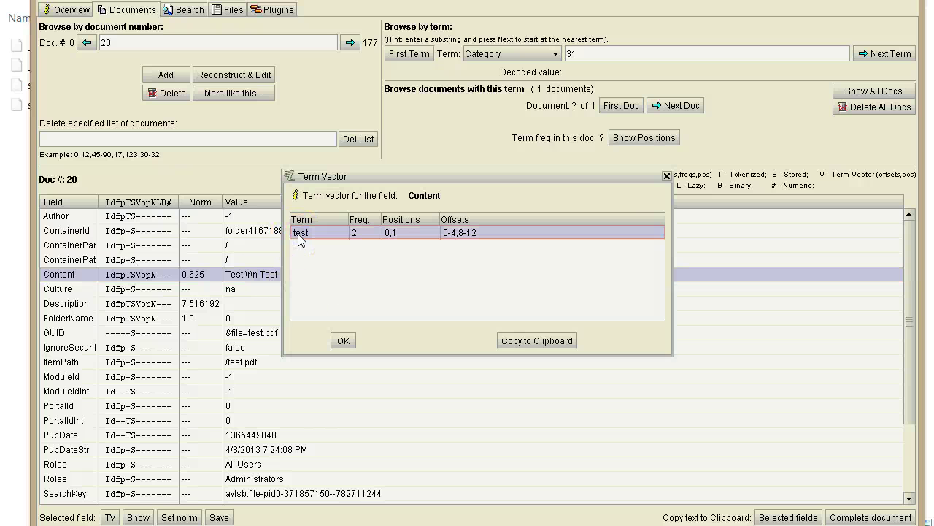
{"action": "left_click_drag", "start_coordinate": [329, 181], "coordinate": [377, 243]}
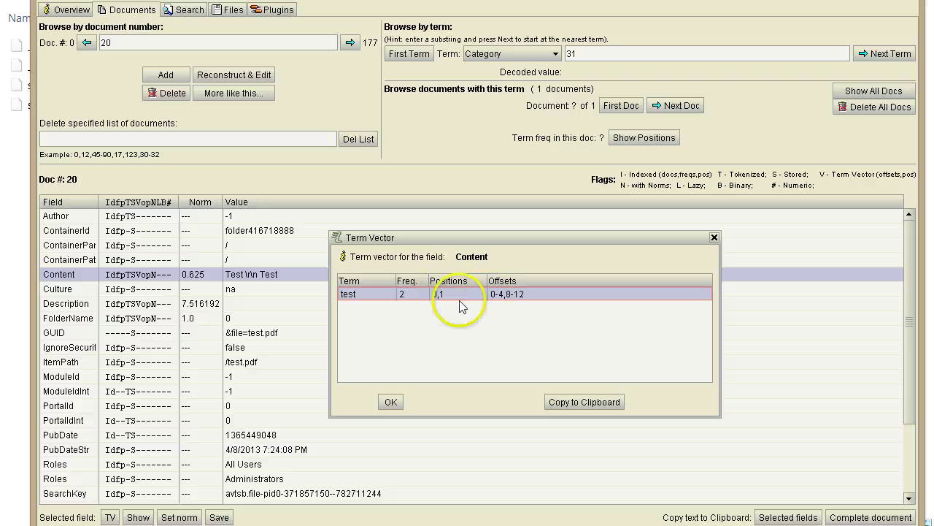
{"action": "left_click", "coordinate": [389, 402]}
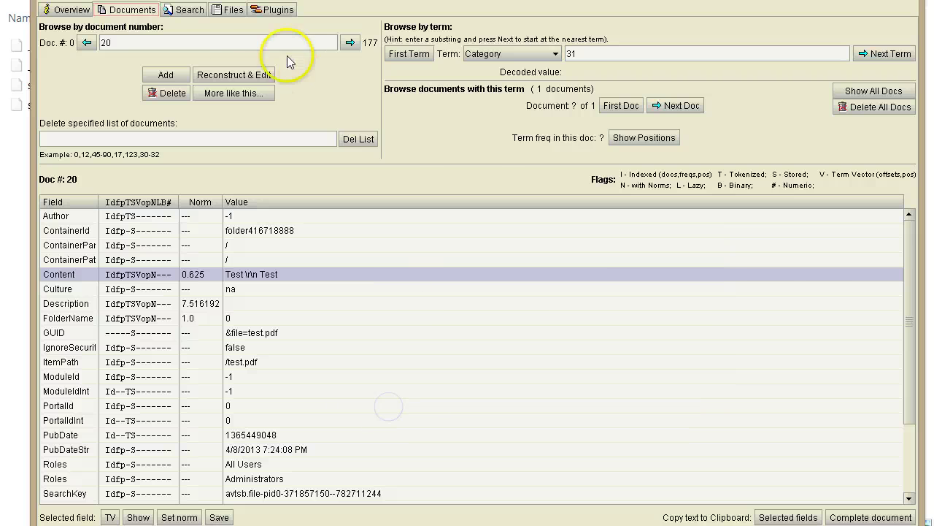
{"action": "left_click", "coordinate": [186, 10]}
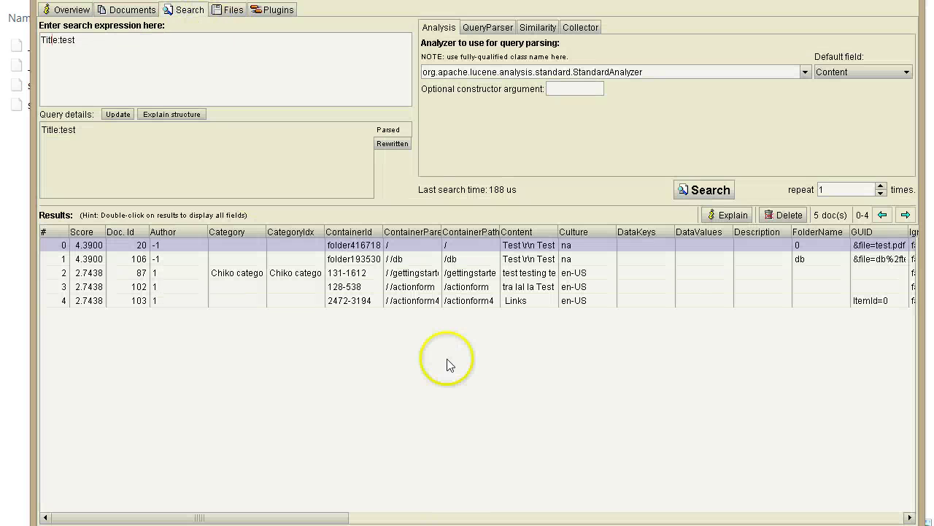
- Open document 103 and view its Content term vector (link, frequency 1), then return to results
{"action": "left_click", "coordinate": [419, 303]}
{"action": "double_click", "coordinate": [409, 304]}
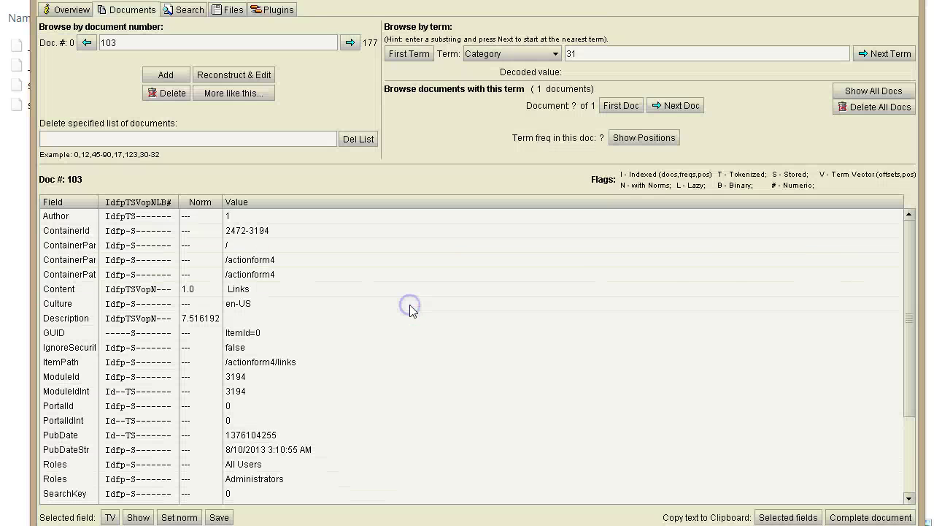
{"action": "right_click", "coordinate": [131, 307]}
{"action": "left_click", "coordinate": [160, 316]}
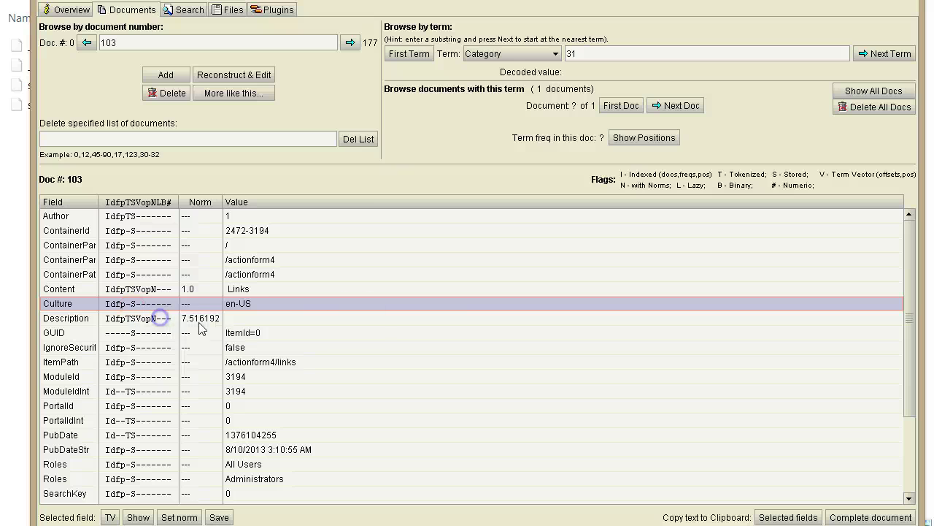
{"action": "right_click", "coordinate": [283, 302]}
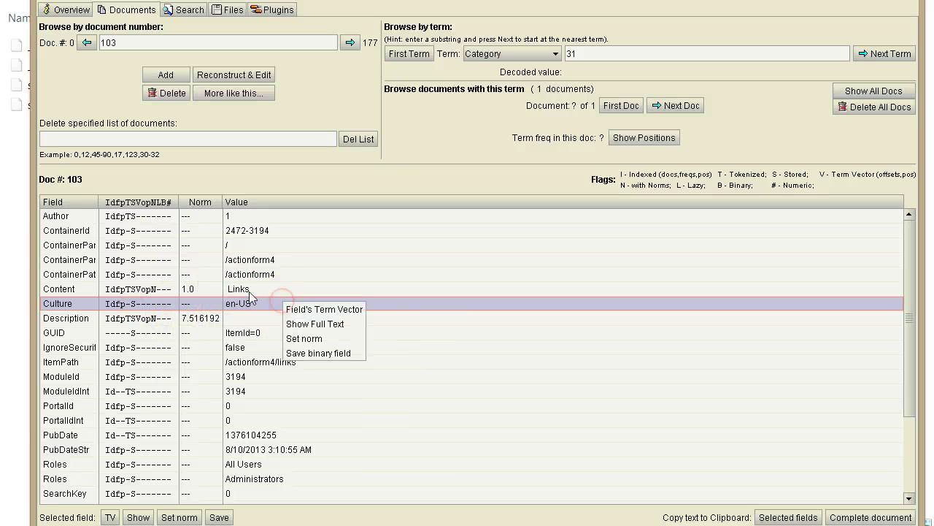
{"action": "right_click", "coordinate": [140, 289]}
{"action": "left_click", "coordinate": [164, 298]}
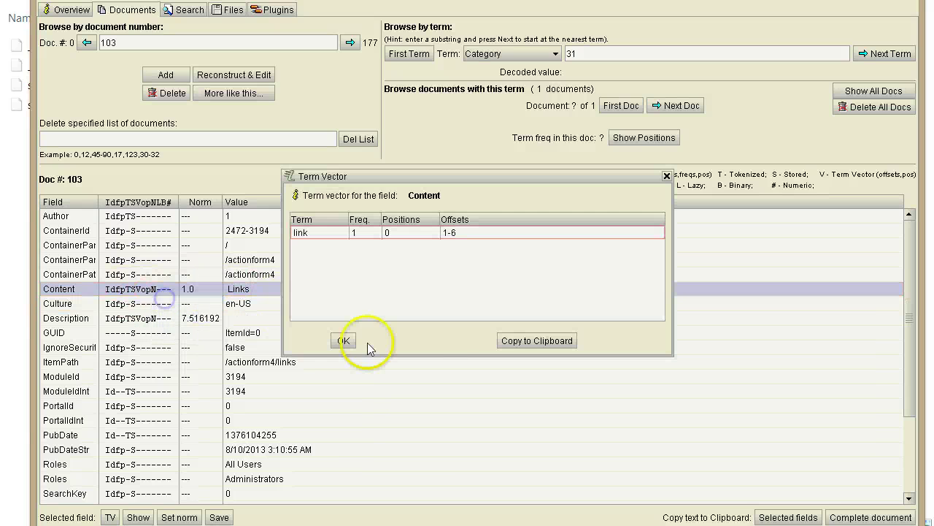
{"action": "left_click", "coordinate": [333, 335]}
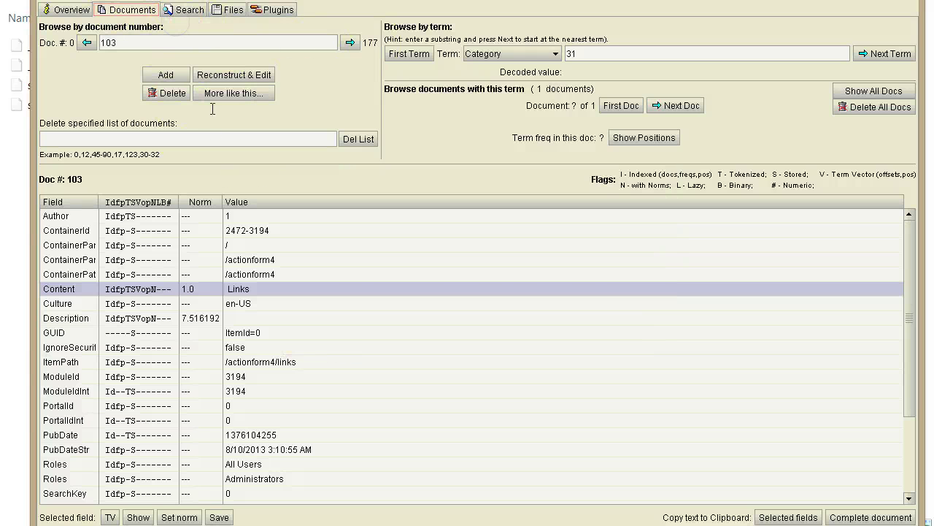
{"action": "left_click", "coordinate": [186, 13]}
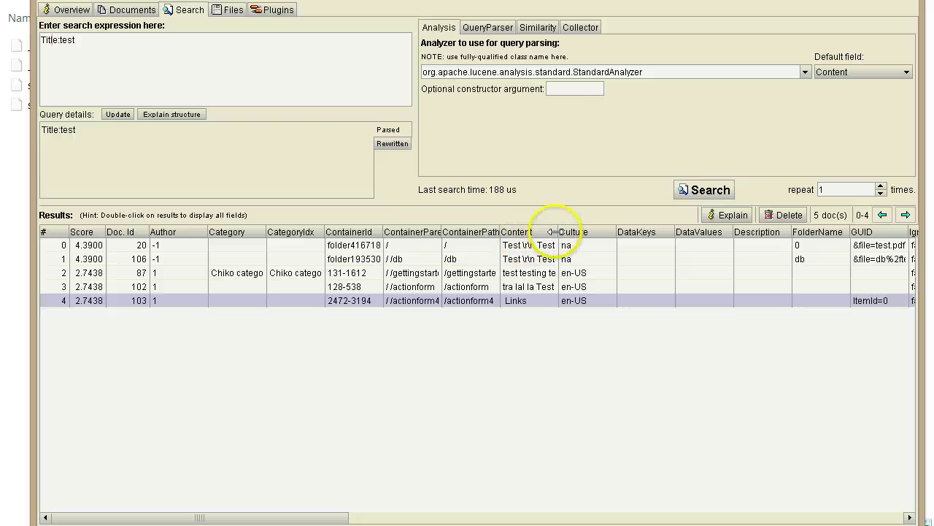
- Widen the Content column, open document 87's stored fields, and scroll to its Content field
{"action": "left_click_drag", "start_coordinate": [557, 232], "coordinate": [911, 233]}
{"action": "left_click", "coordinate": [655, 274]}
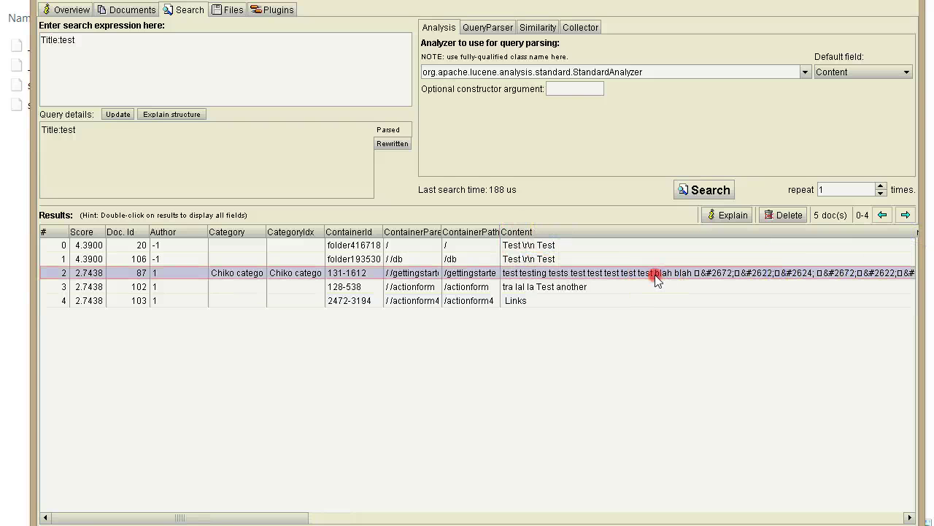
{"action": "double_click", "coordinate": [650, 276]}
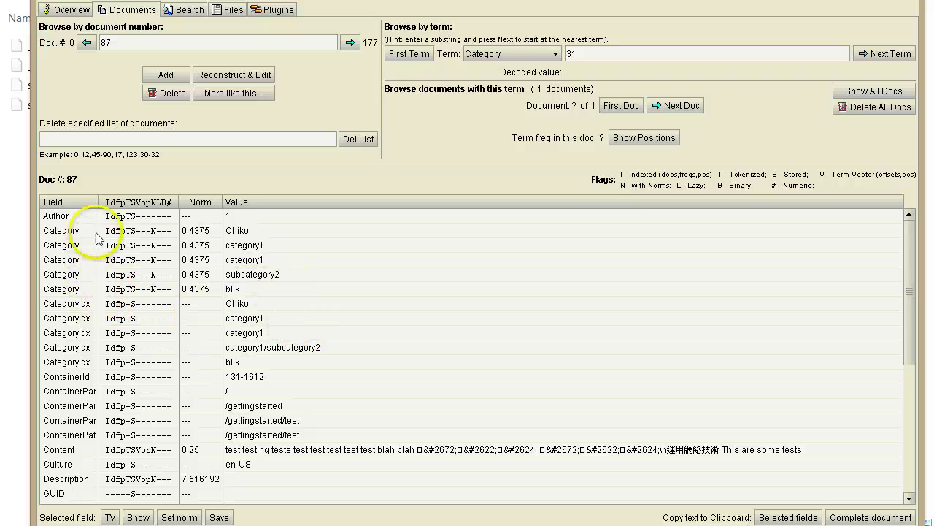
{"action": "left_click_drag", "start_coordinate": [244, 241], "coordinate": [261, 229]}
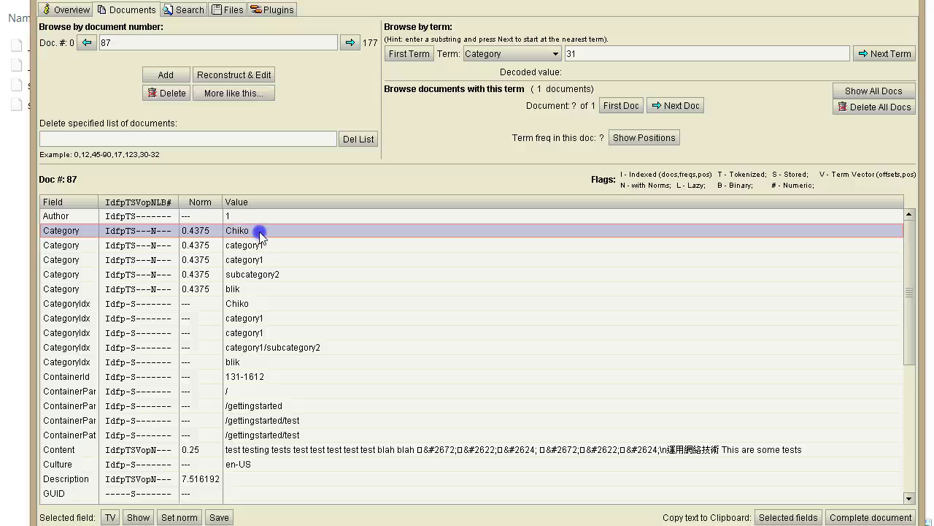
{"action": "left_click", "coordinate": [251, 404]}
{"action": "scroll", "coordinate": [304, 283], "scroll_direction": "down", "scroll_amount": 1}
{"action": "scroll", "coordinate": [219, 460], "scroll_direction": "down", "scroll_amount": 1}
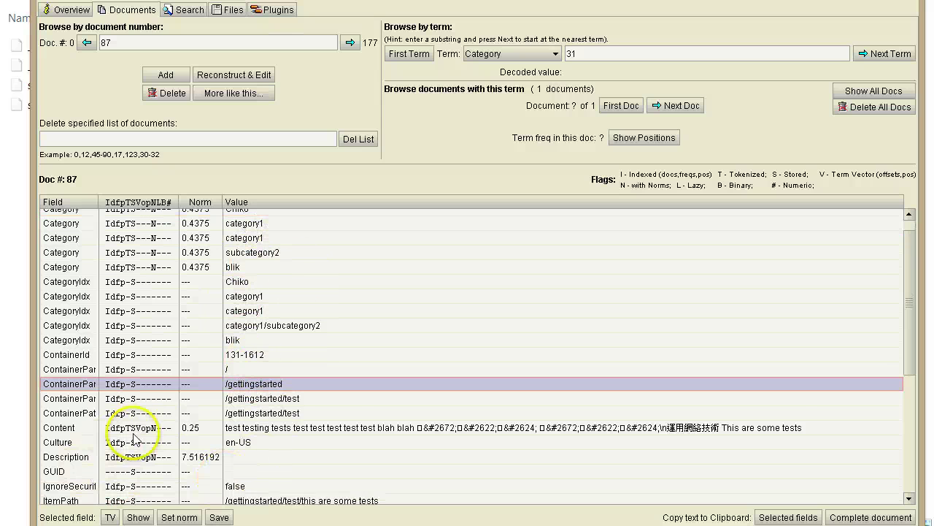
{"action": "right_click", "coordinate": [156, 427]}
- Inspect document 87's Content term vector, confirming test occurs 9 times and blah twice, then close it
{"action": "left_click", "coordinate": [190, 434]}
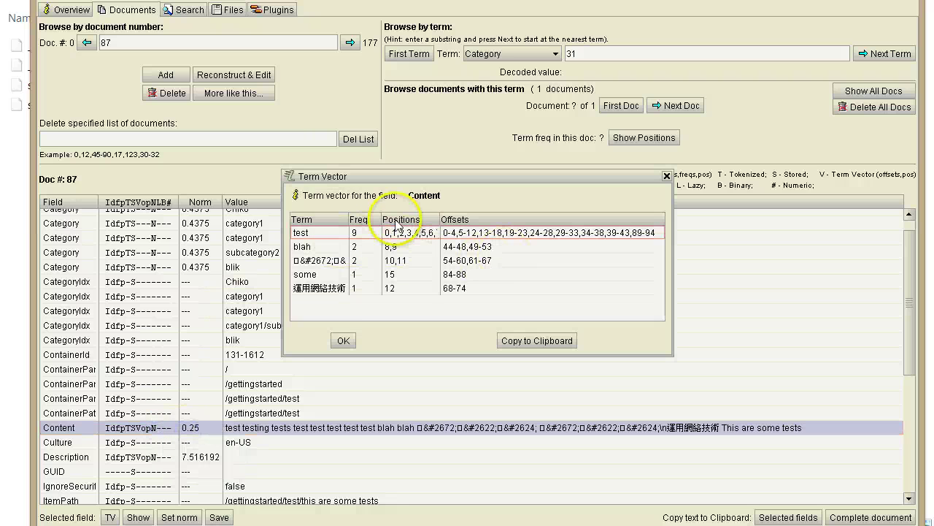
{"action": "left_click", "coordinate": [338, 291]}
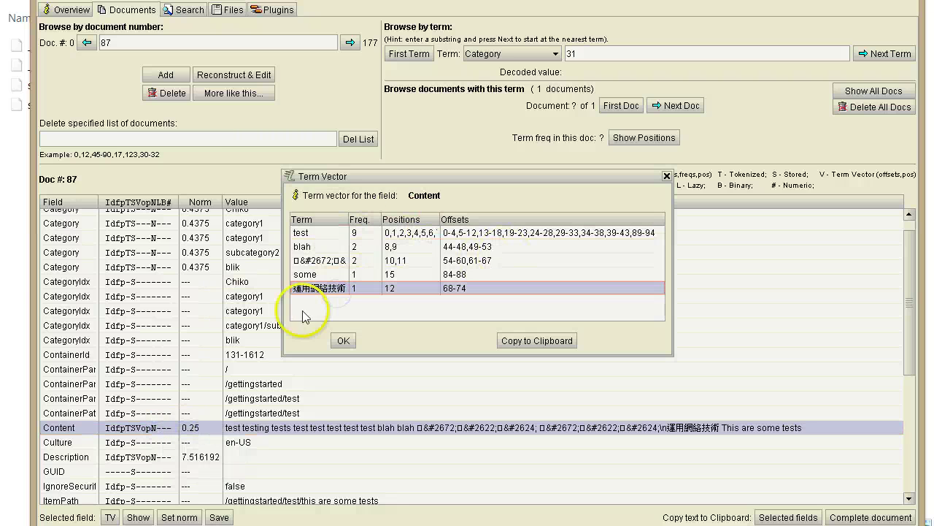
{"action": "left_click", "coordinate": [309, 274]}
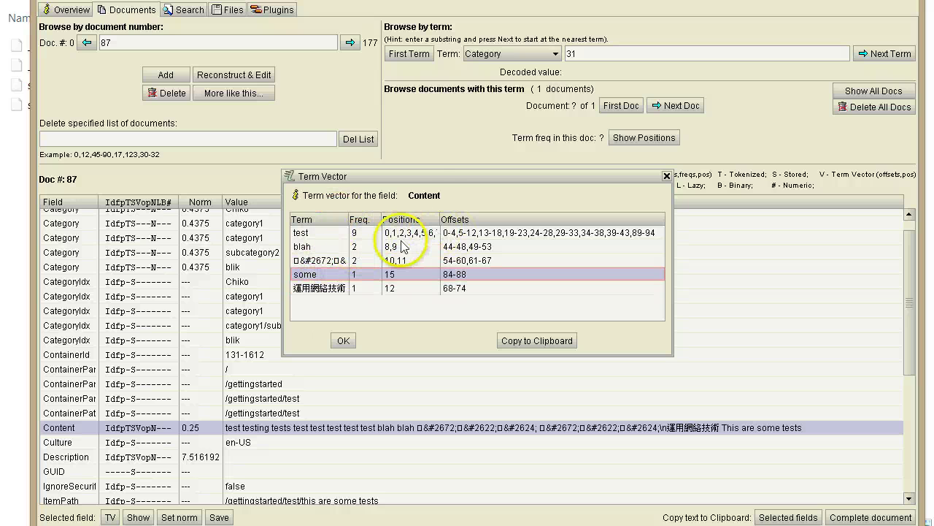
{"action": "left_click_drag", "start_coordinate": [430, 176], "coordinate": [455, 227]}
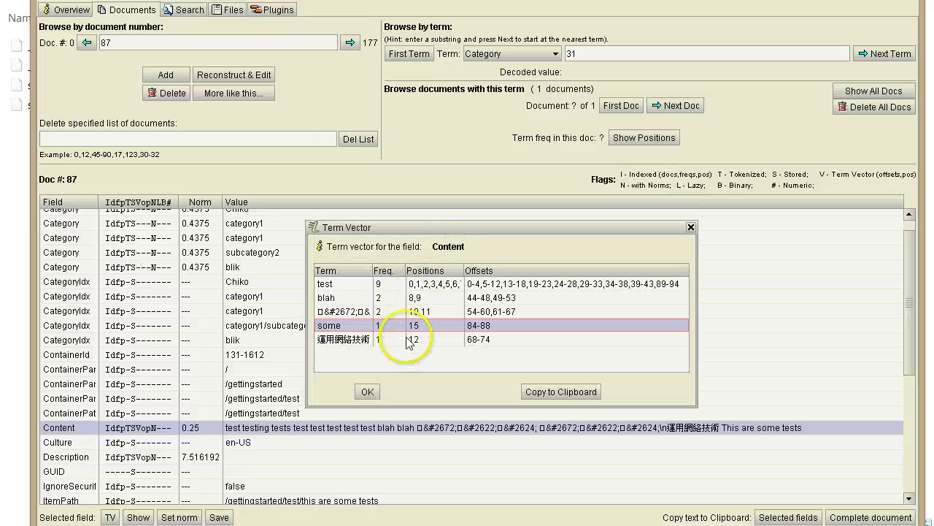
{"action": "left_click", "coordinate": [336, 285]}
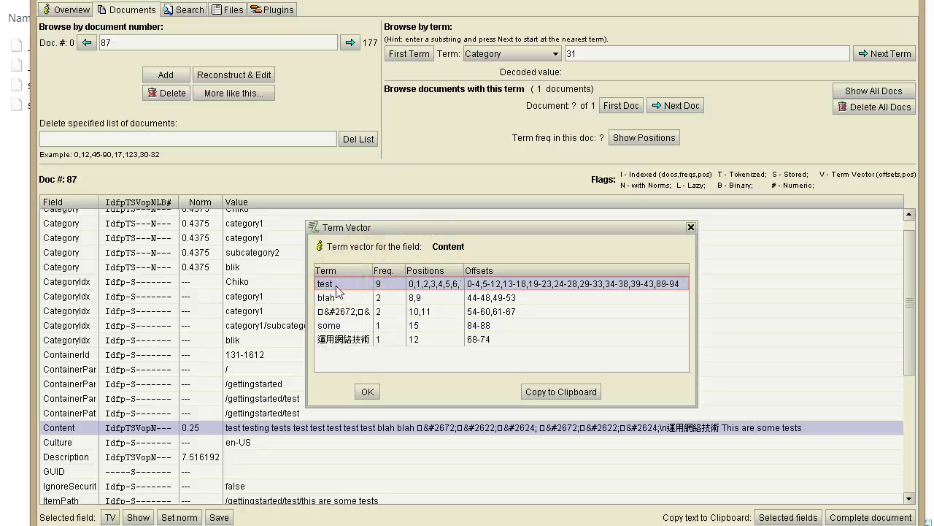
{"action": "left_click", "coordinate": [390, 297]}
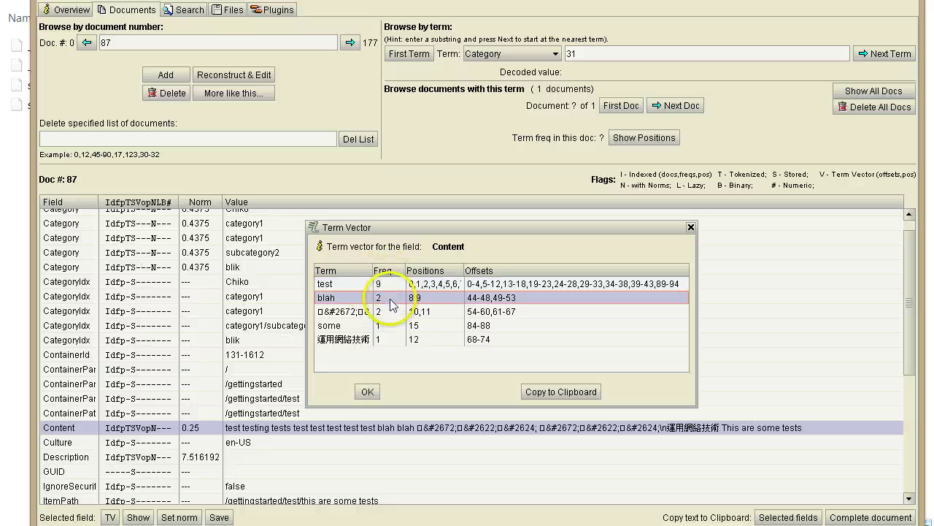
{"action": "left_click", "coordinate": [394, 285]}
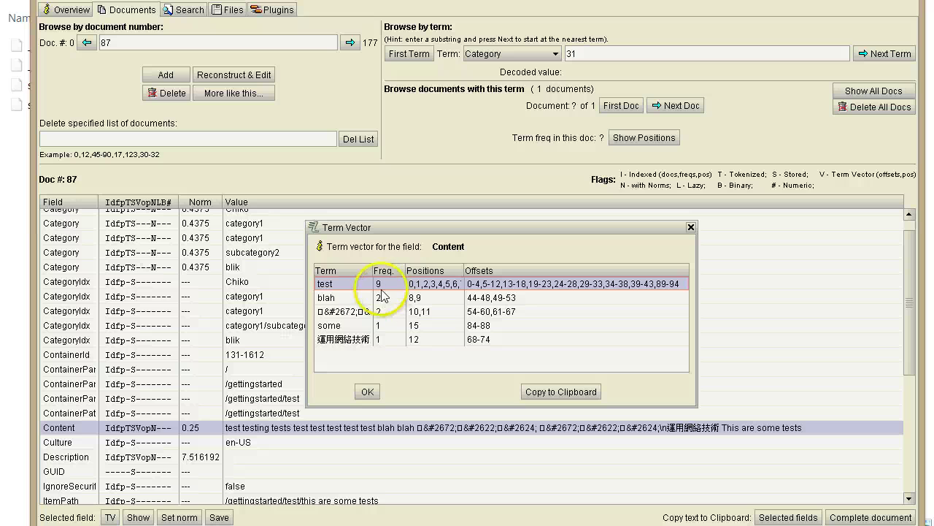
{"action": "left_click", "coordinate": [323, 296]}
{"action": "left_click", "coordinate": [377, 286]}
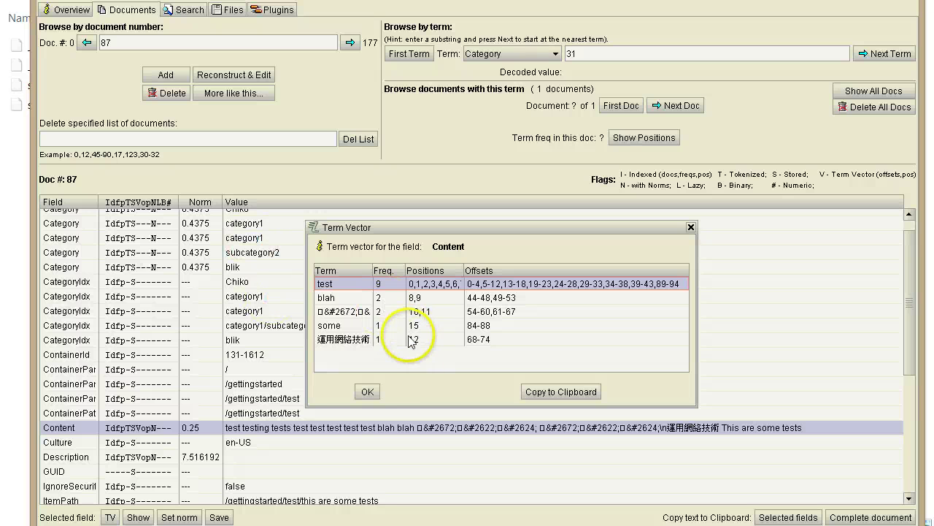
{"action": "left_click", "coordinate": [367, 392]}
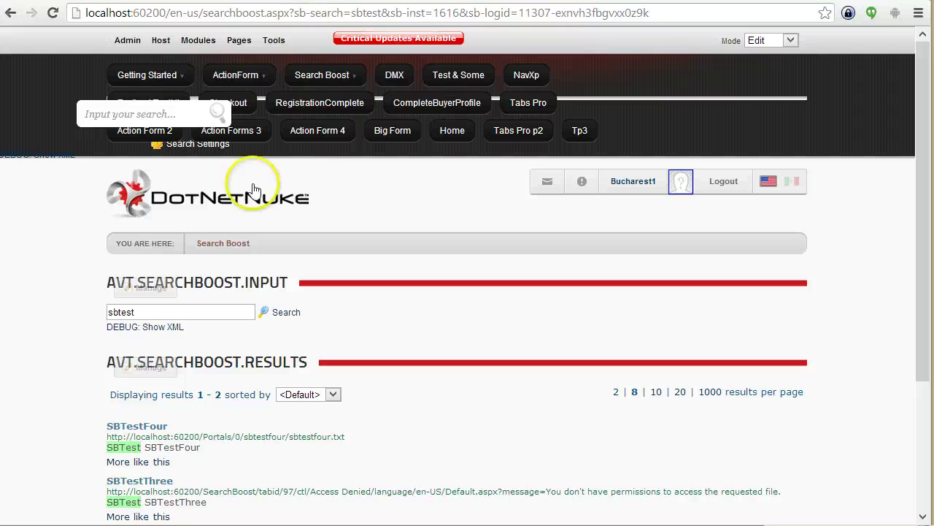
- Open Search Boost's Search Settings on the Search Engine (2.0) page
{"action": "left_click", "coordinate": [11, 12]}
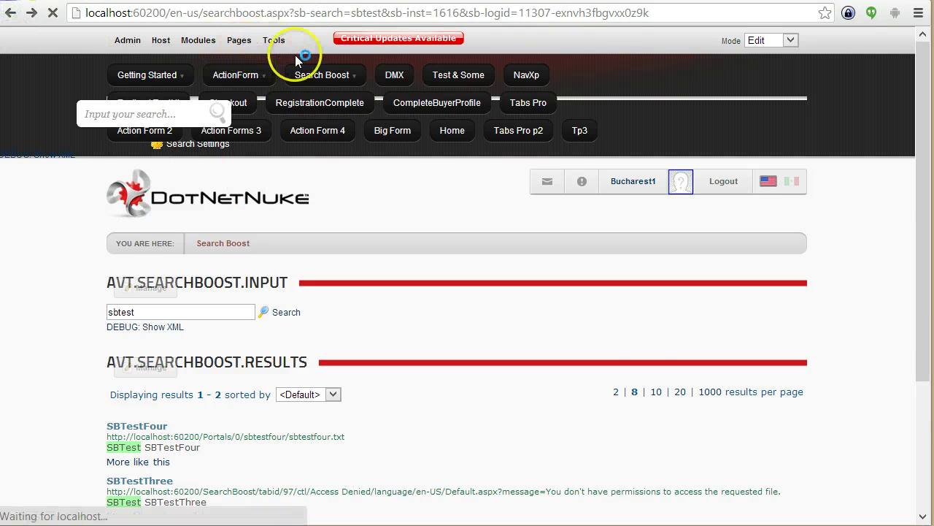
{"action": "left_click", "coordinate": [647, 417]}
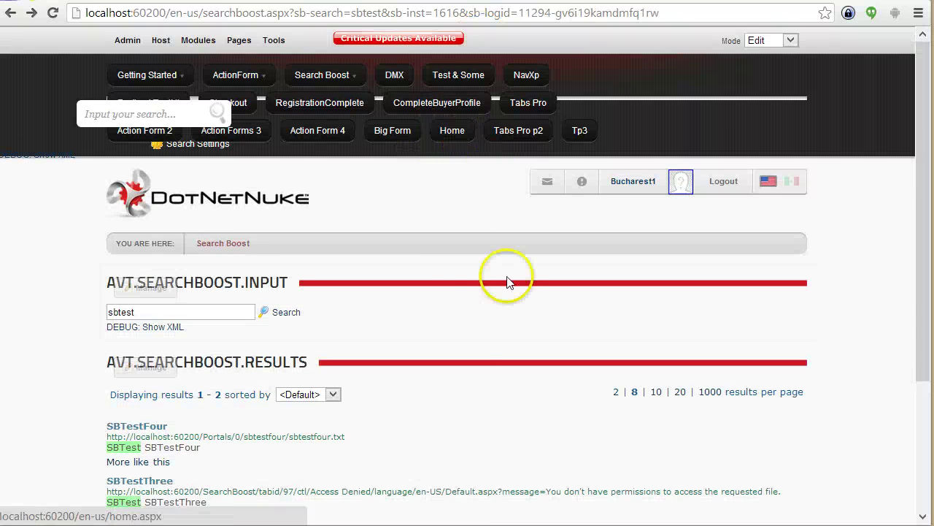
{"action": "mouse_move", "coordinate": [126, 284]}
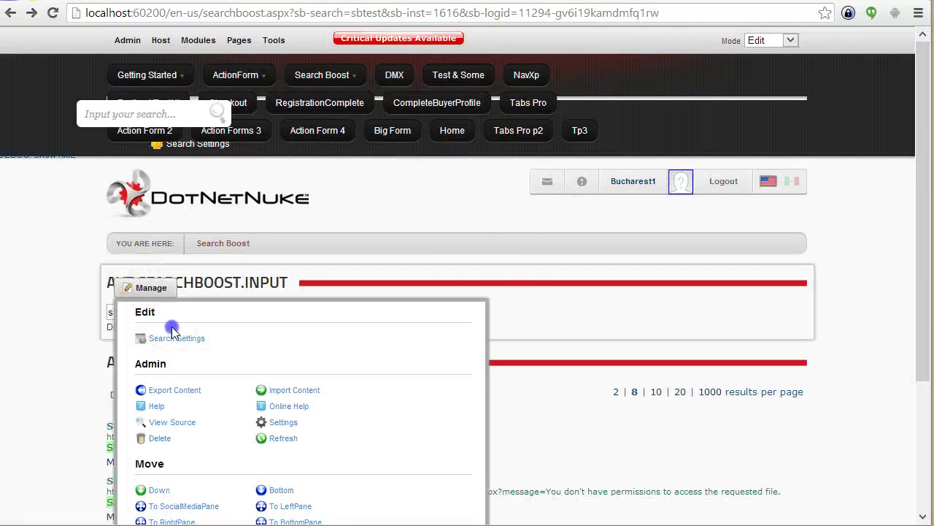
{"action": "left_click", "coordinate": [117, 335]}
{"action": "left_click", "coordinate": [657, 91]}
- Check the Search Content and Also search Titles boosts, leaving both at No Boost
{"action": "scroll", "coordinate": [621, 267], "scroll_direction": "down", "scroll_amount": 8}
{"action": "scroll", "coordinate": [409, 240], "scroll_direction": "up", "scroll_amount": 1}
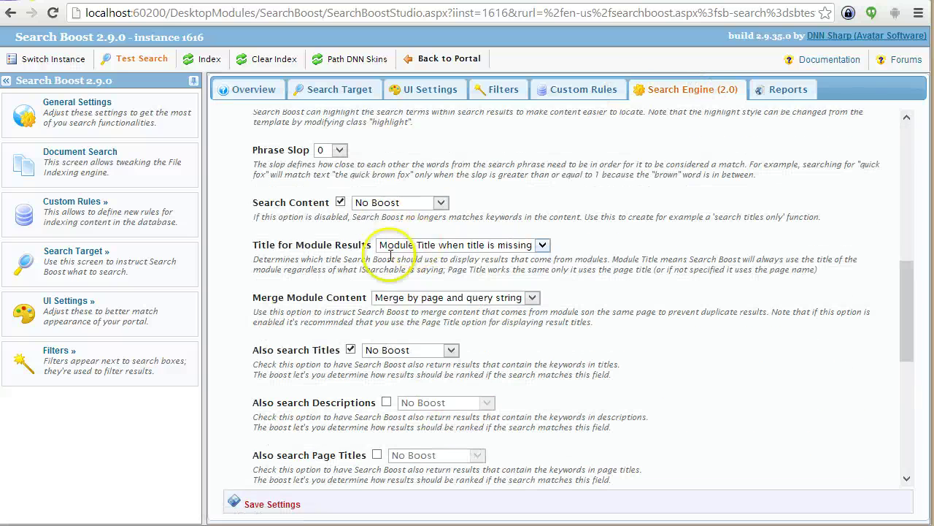
{"action": "left_click", "coordinate": [384, 206]}
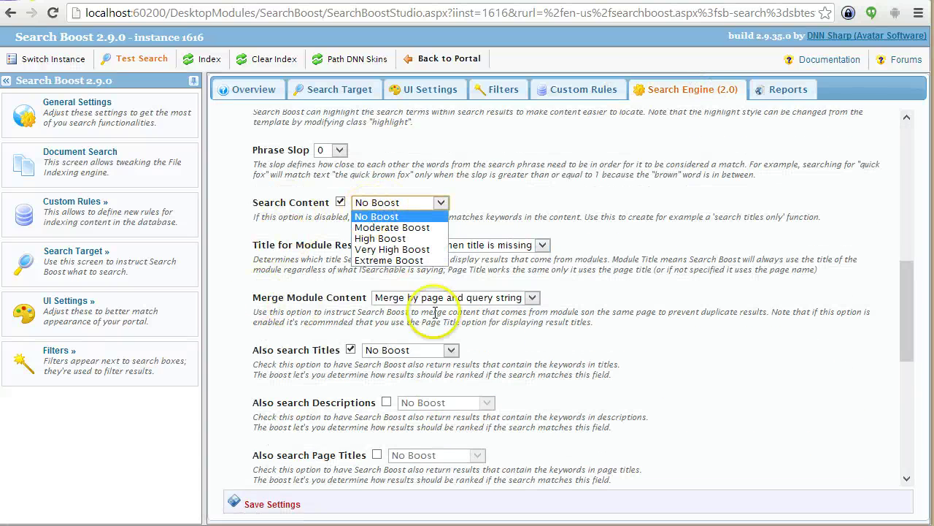
{"action": "left_click", "coordinate": [386, 349]}
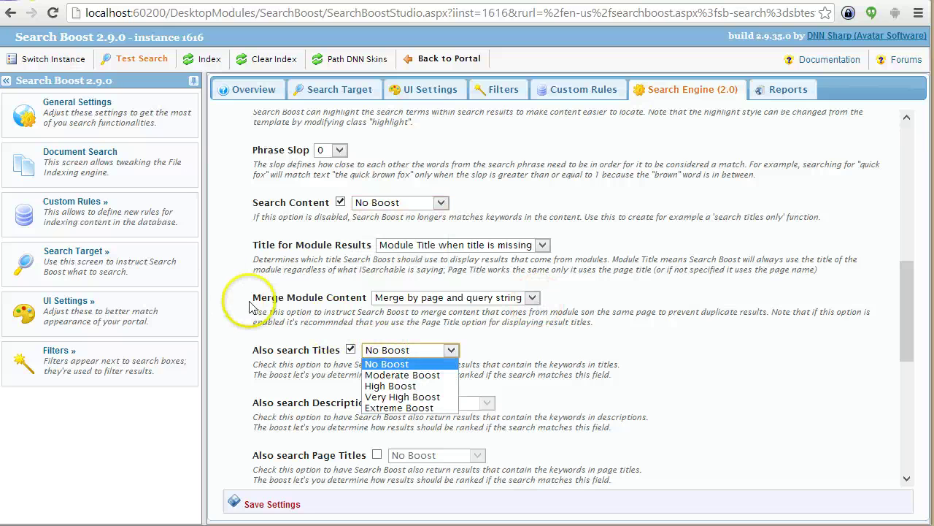
{"action": "left_click", "coordinate": [225, 303]}
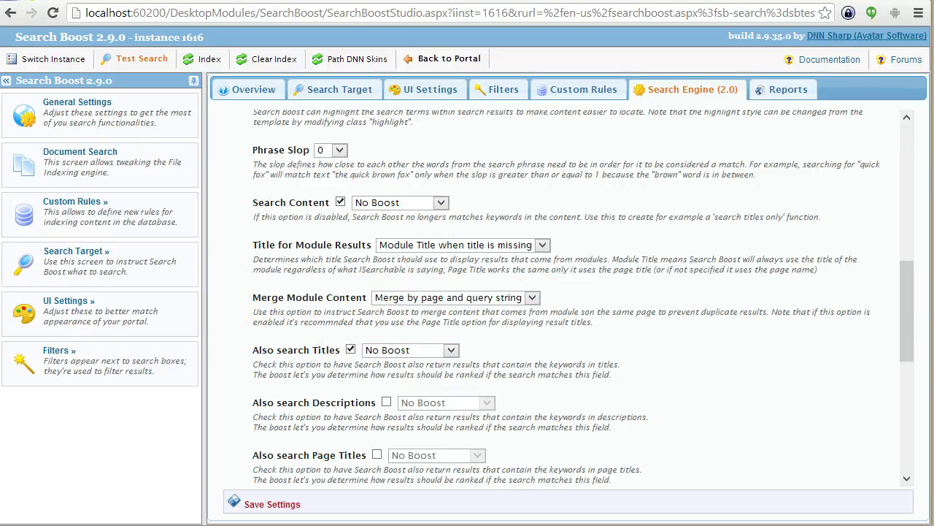
- Back in Luke, go to the Search tab and view the parsed structure of Title:test
{"action": "key", "text": "alt+Tab"}
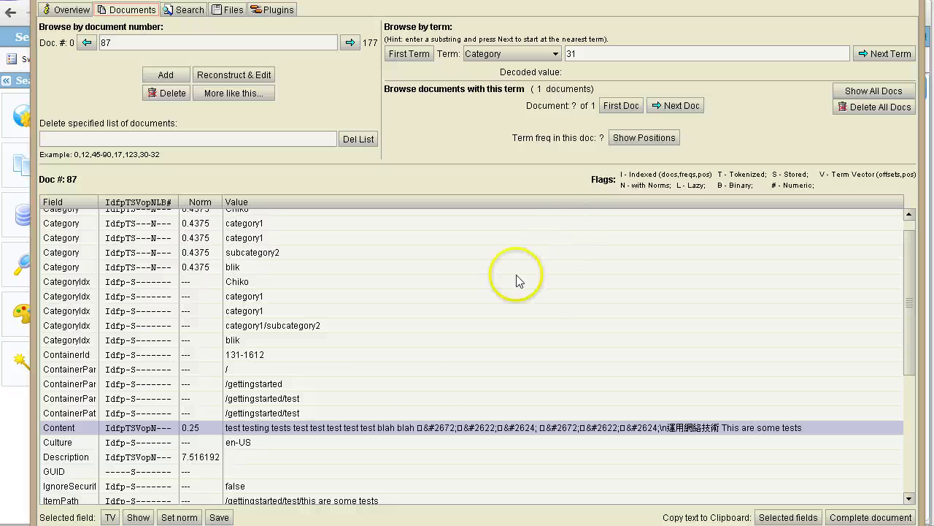
{"action": "scroll", "coordinate": [351, 357], "scroll_direction": "down", "scroll_amount": 1}
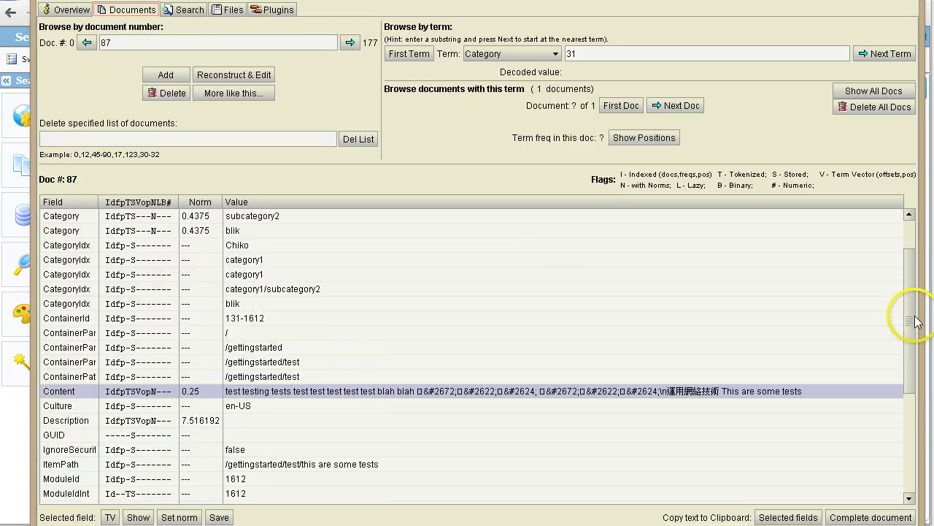
{"action": "scroll", "coordinate": [924, 317], "scroll_direction": "down", "scroll_amount": 3}
{"action": "scroll", "coordinate": [927, 376], "scroll_direction": "down", "scroll_amount": 3}
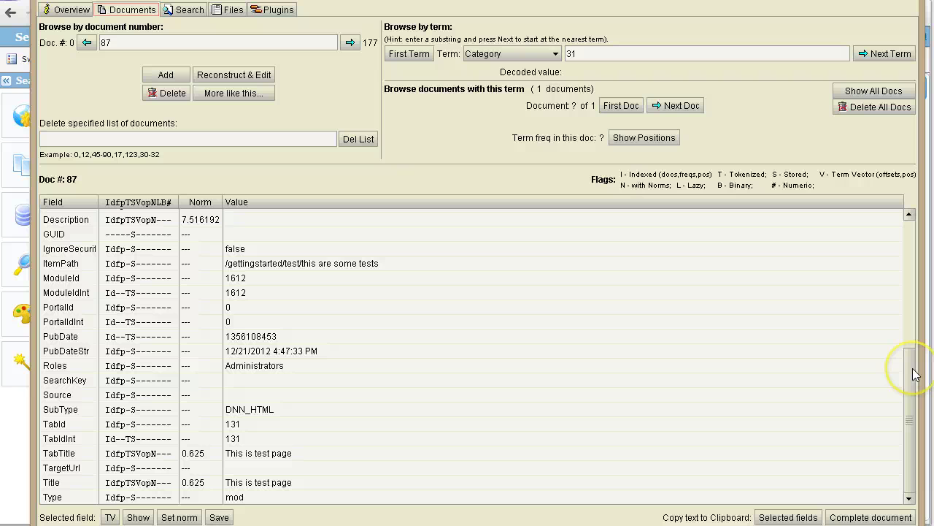
{"action": "scroll", "coordinate": [361, 368], "scroll_direction": "up", "scroll_amount": 1}
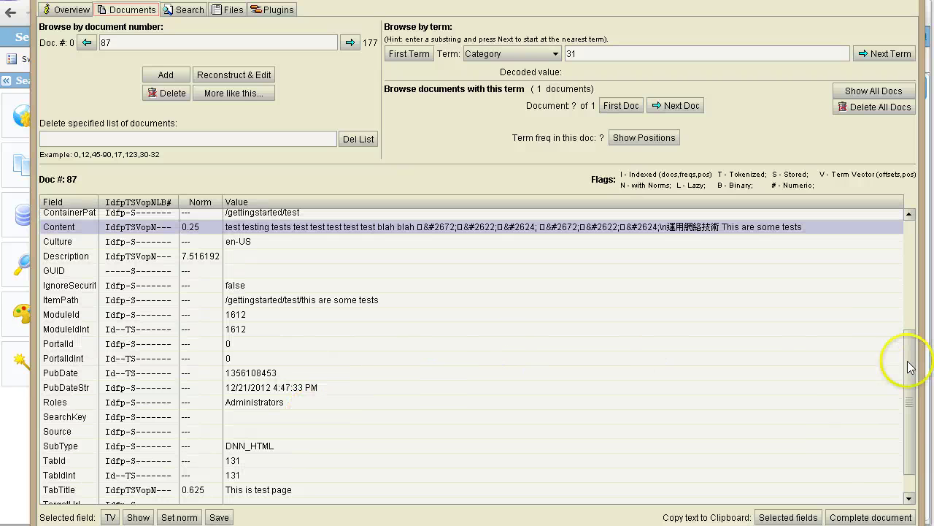
{"action": "left_click_drag", "start_coordinate": [910, 371], "coordinate": [909, 253]}
{"action": "left_click", "coordinate": [188, 10]}
{"action": "left_click", "coordinate": [133, 50]}
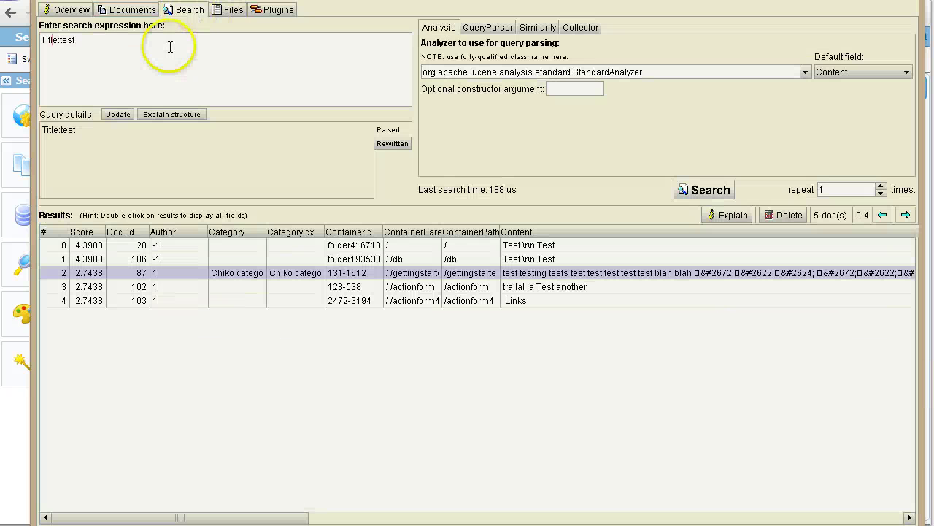
{"action": "left_click", "coordinate": [194, 114]}
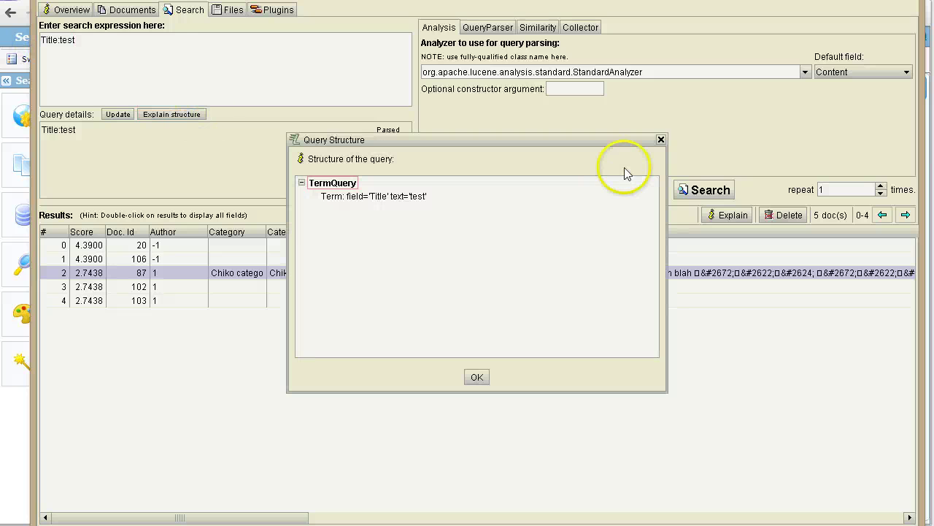
{"action": "left_click", "coordinate": [659, 140]}
- Replace the query with sbtest and search, listing documents 68 and 69
{"action": "left_click_drag", "start_coordinate": [76, 41], "coordinate": [29, 42]}
{"action": "type", "text": "sbtest"}
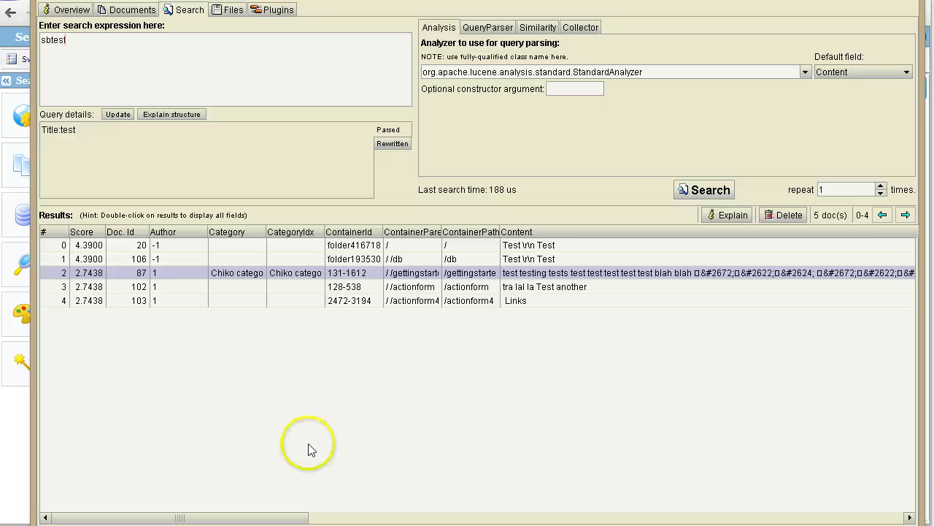
{"action": "left_click", "coordinate": [694, 184]}
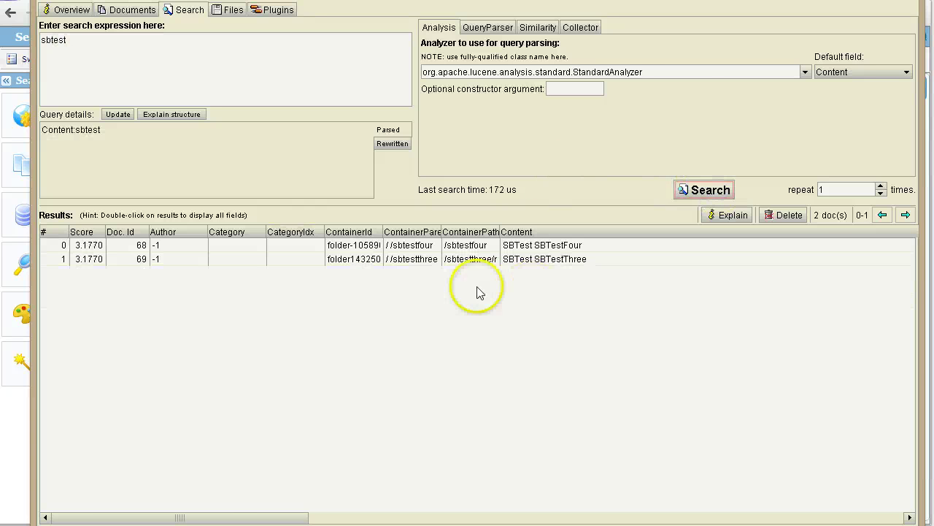
{"action": "left_click", "coordinate": [452, 246]}
- Open document 68's stored fields and check its Roles values, Administrators and Registered Users
{"action": "double_click", "coordinate": [452, 246]}
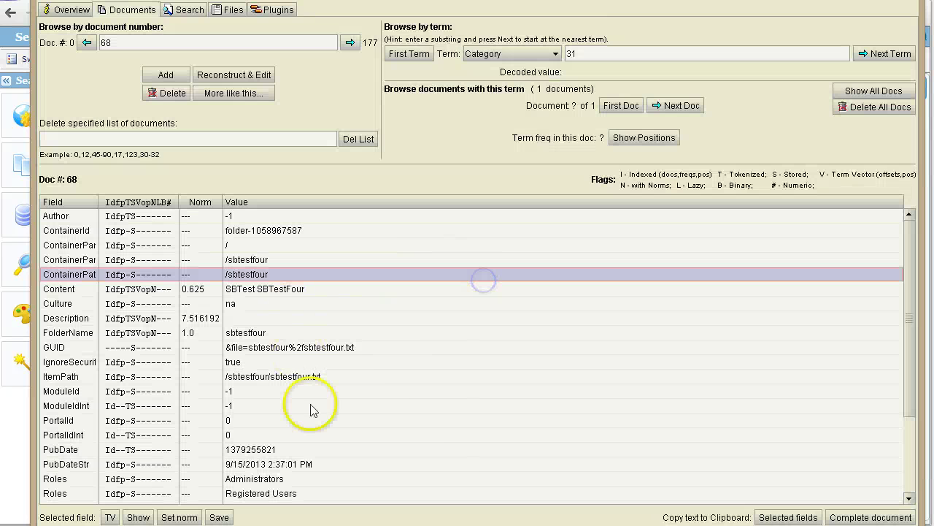
{"action": "scroll", "coordinate": [289, 409], "scroll_direction": "down", "scroll_amount": 3}
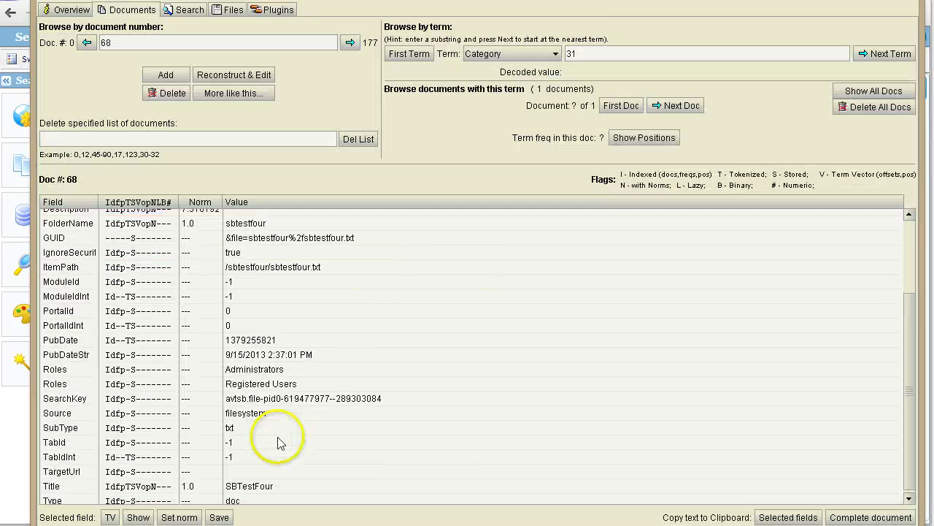
{"action": "left_click", "coordinate": [95, 379]}
{"action": "left_click", "coordinate": [329, 366]}
{"action": "left_click", "coordinate": [319, 380]}
{"action": "left_click", "coordinate": [309, 367]}
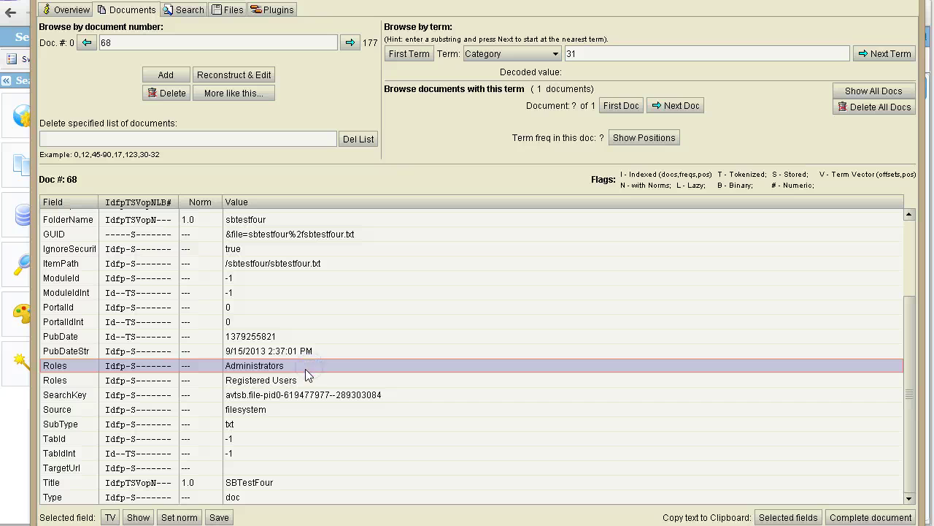
{"action": "left_click", "coordinate": [304, 384]}
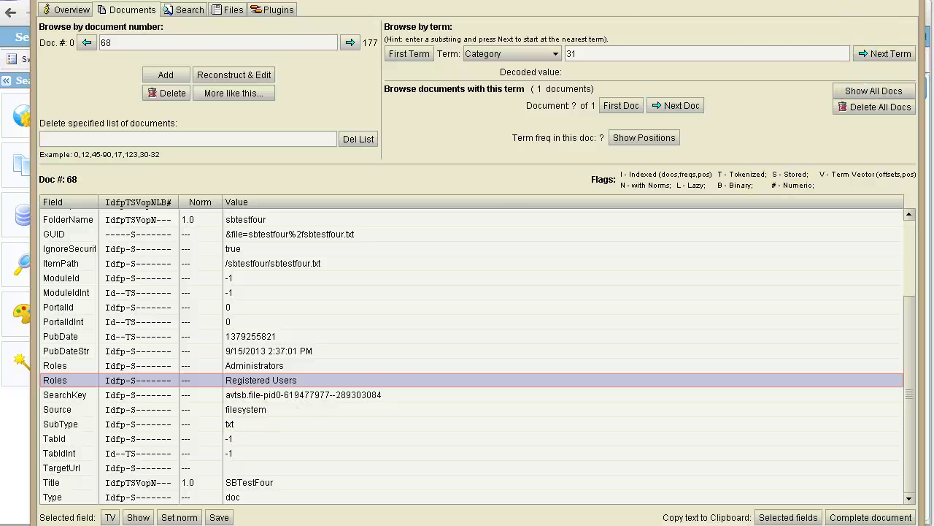
- Close Luke, check the indexed file types under Document Search, and return to the Debug Index documentation
{"action": "key", "text": "alt+F4"}
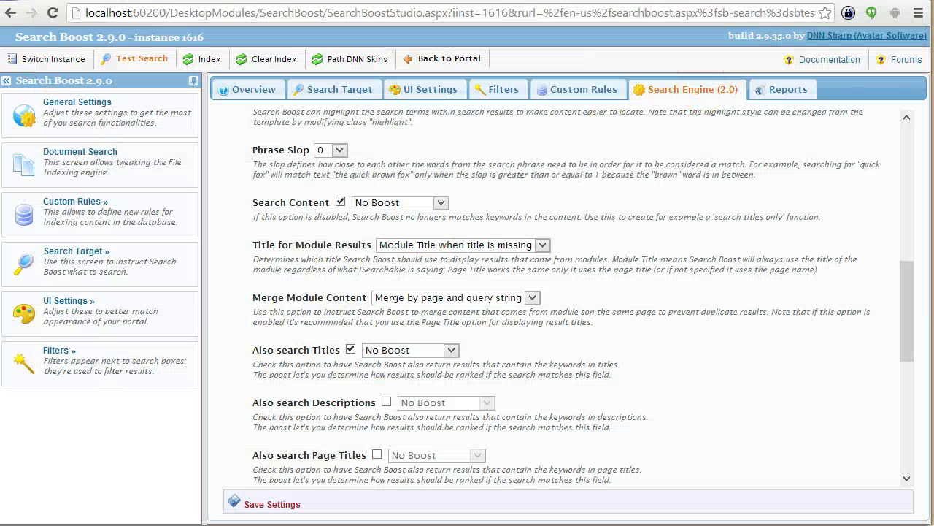
{"action": "left_click", "coordinate": [131, 168]}
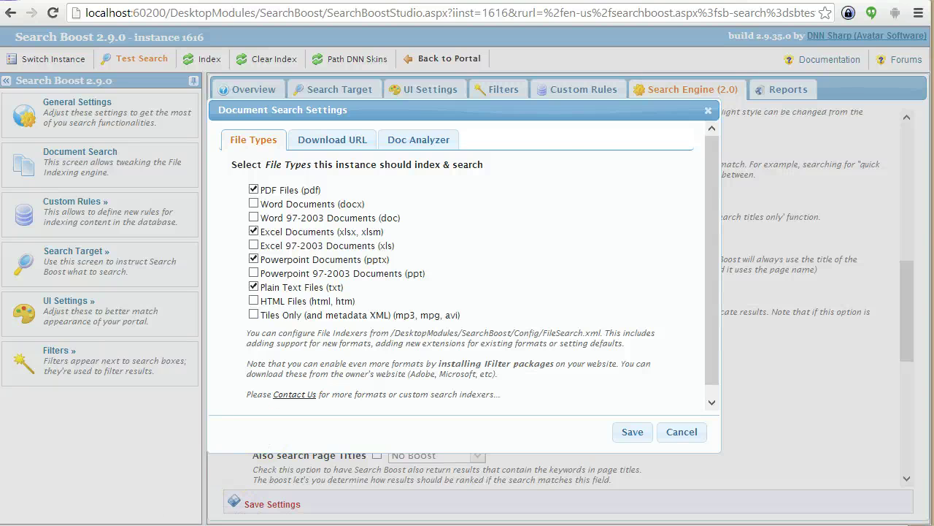
{"action": "left_click", "coordinate": [461, 13]}
{"action": "type", "text": "https://sites.google.com/a/dnnsharp/dnn-search-boost-documentation/debug/lucene-index#TOC-Analyze-Lucene-Index-with-Luke"}
{"action": "key", "text": "Return"}
{"action": "scroll", "coordinate": [671, 208], "scroll_direction": "up", "scroll_amount": 15}
{"action": "scroll", "coordinate": [716, 249], "scroll_direction": "down", "scroll_amount": 2}
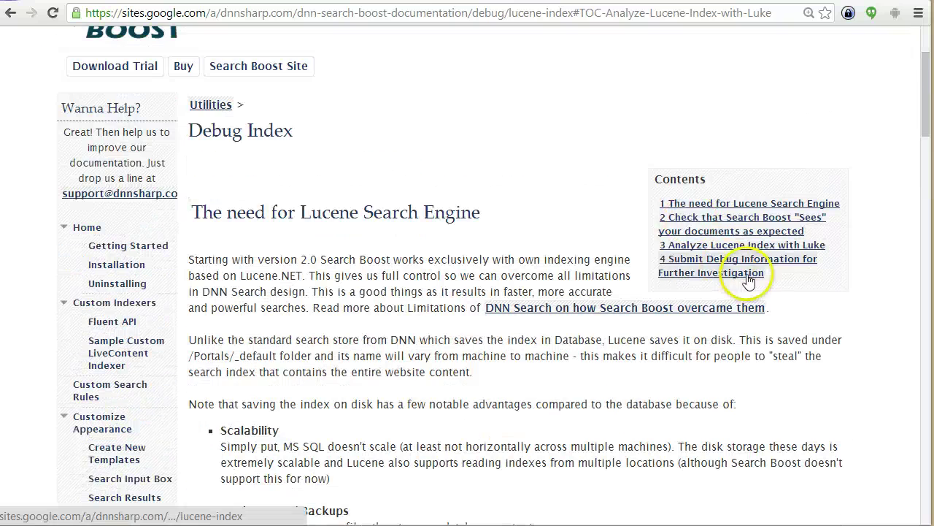
- Jump to the indexed-documents check section and select the /DesktopModules/SearchBoost/TestDocIndexer.aspx path
{"action": "left_click", "coordinate": [710, 227]}
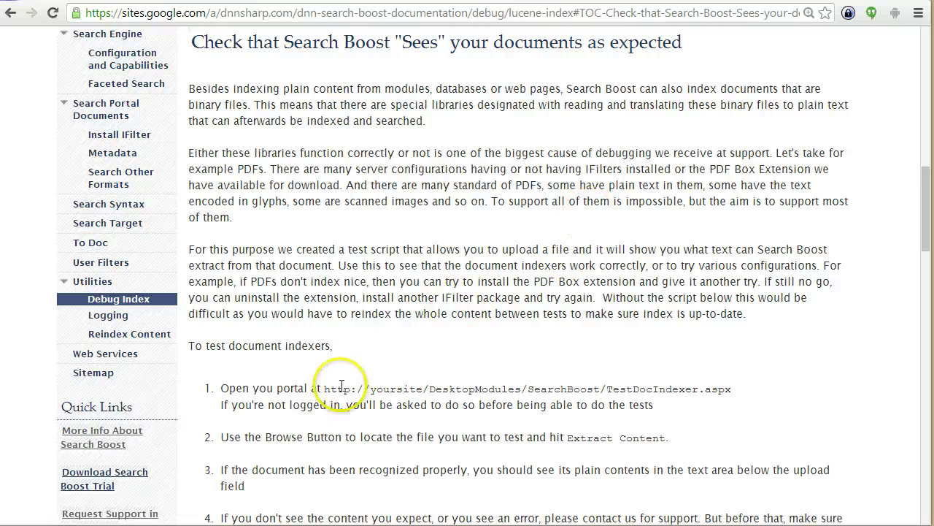
{"action": "left_click_drag", "start_coordinate": [424, 387], "coordinate": [784, 375]}
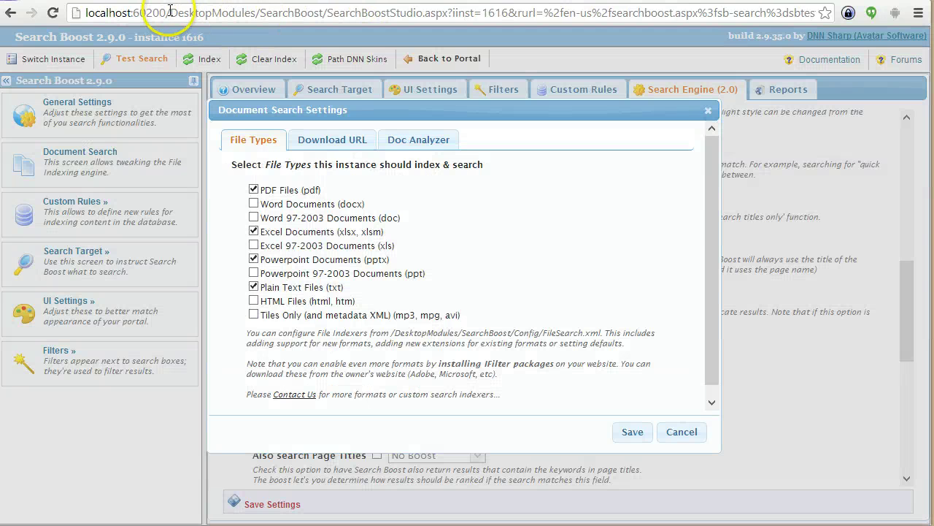
- Load the TestDocIndexer page by pasting its path into the address bar
{"action": "key", "text": "ctrl+a"}
{"action": "type", "text": "localhost:60200//DesktopModules/SearchBoost/TestDocIndexer.aspx"}
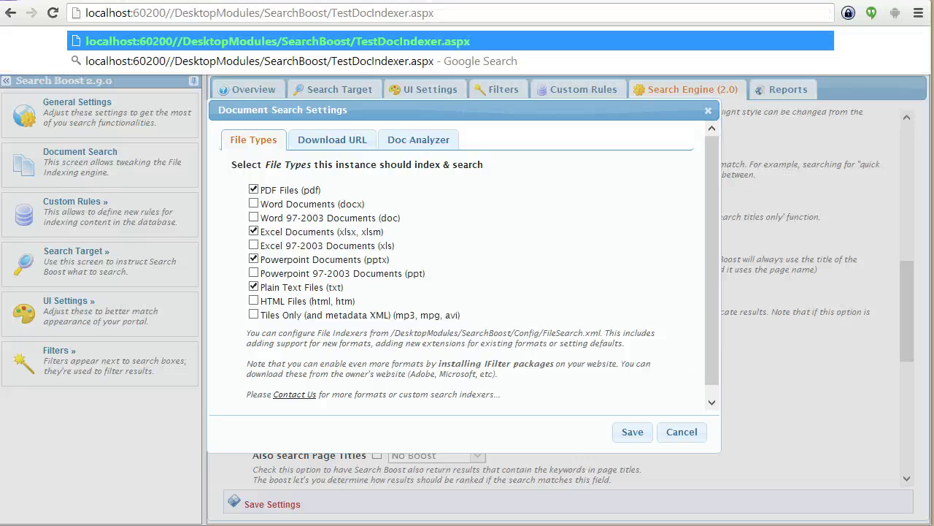
{"action": "key", "text": "Return"}
{"action": "left_click", "coordinate": [157, 209]}
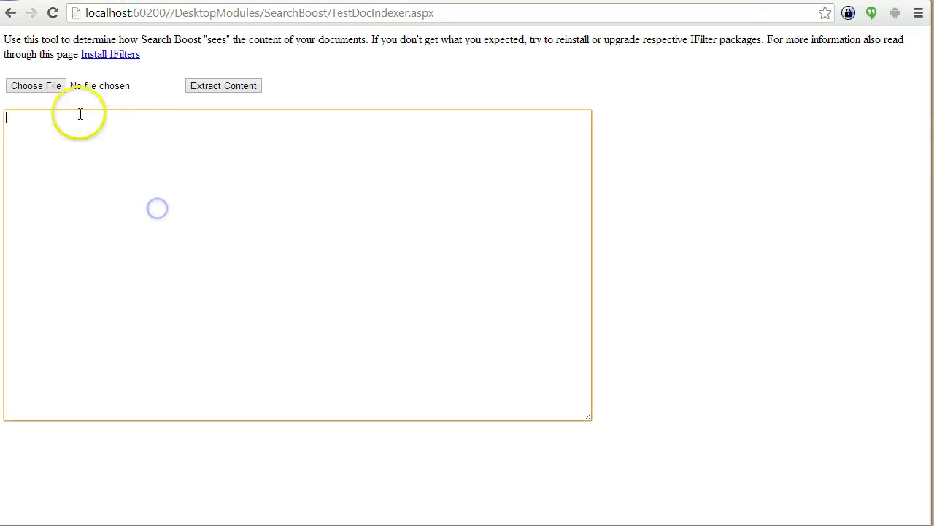
- Choose Test.pdf from the SearchBoost\Test folder as the file to extract
{"action": "left_click", "coordinate": [41, 86]}
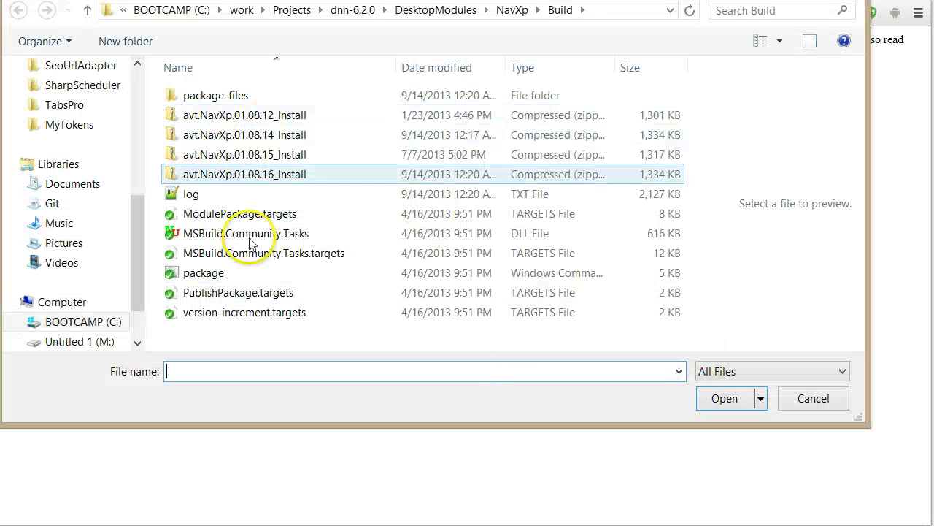
{"action": "left_click_drag", "start_coordinate": [142, 235], "coordinate": [146, 94]}
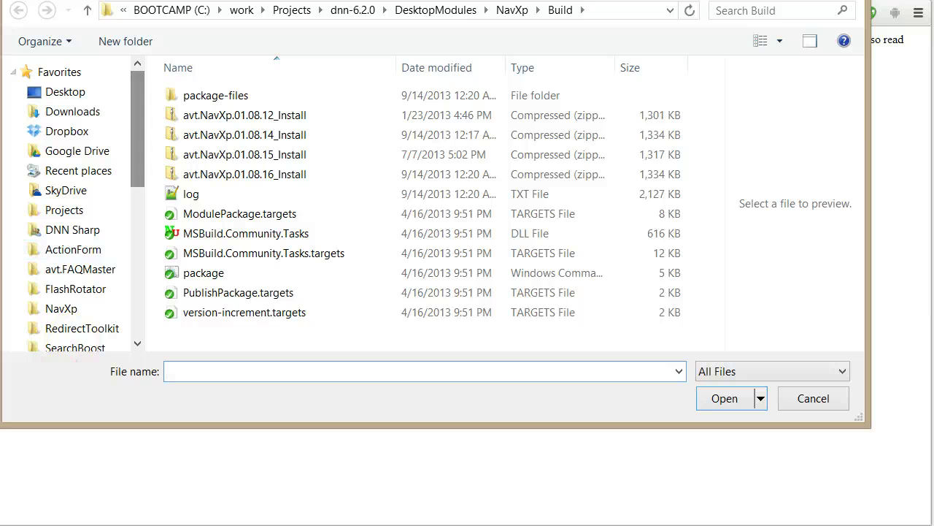
{"action": "left_click", "coordinate": [75, 347]}
{"action": "left_click_drag", "start_coordinate": [715, 95], "coordinate": [709, 141]}
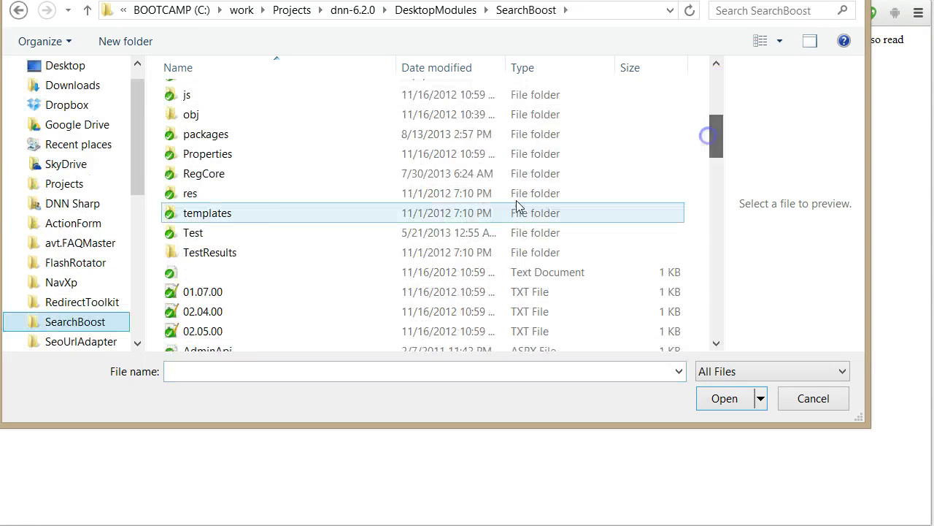
{"action": "double_click", "coordinate": [264, 241]}
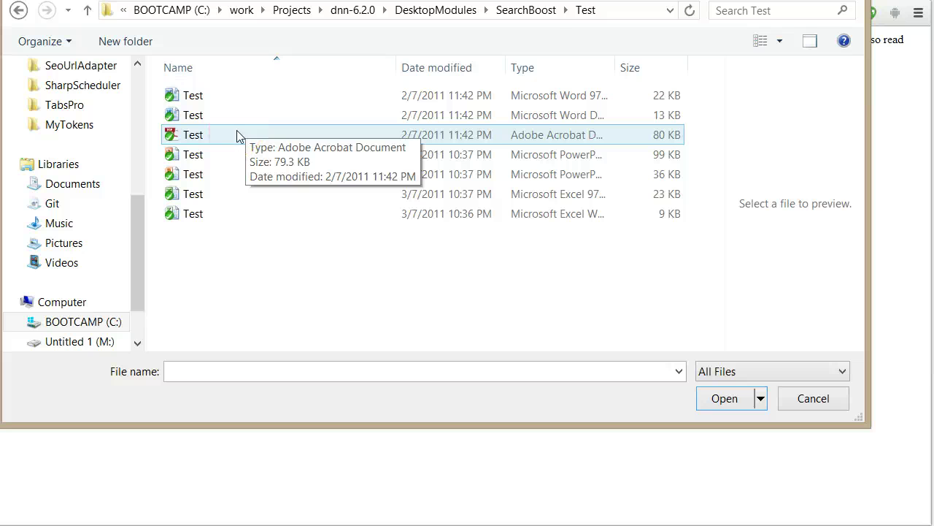
{"action": "left_click", "coordinate": [235, 134]}
{"action": "left_click", "coordinate": [533, 16]}
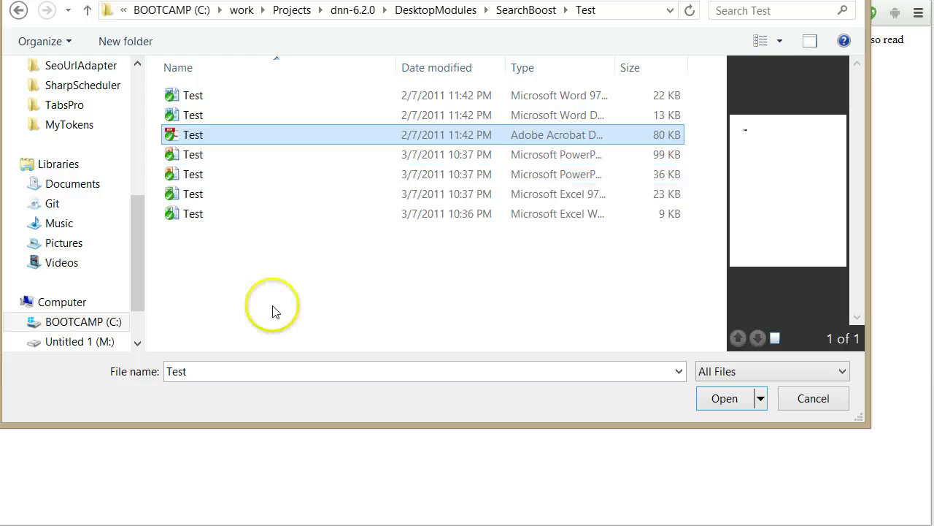
{"action": "double_click", "coordinate": [232, 133]}
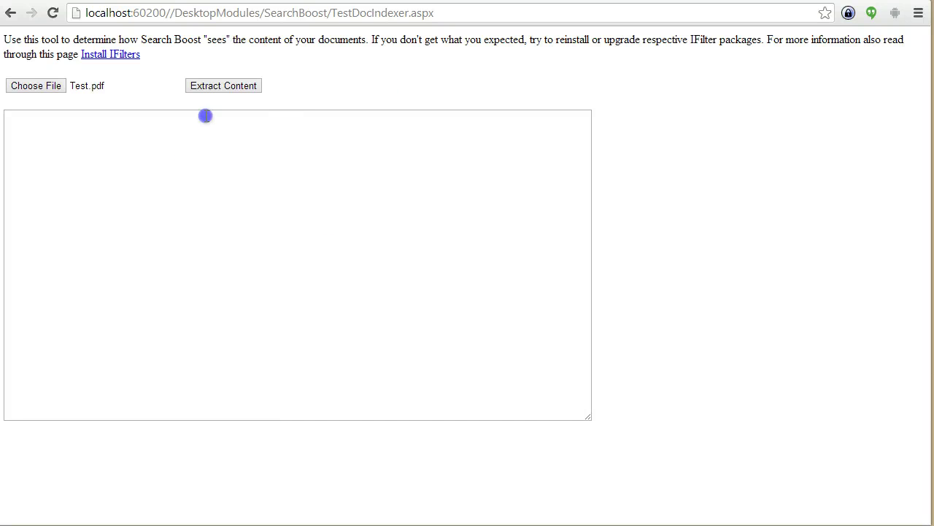
- Extract Test.pdf's content and select the resulting text, which reads only 'Test'
{"action": "left_click", "coordinate": [232, 89]}
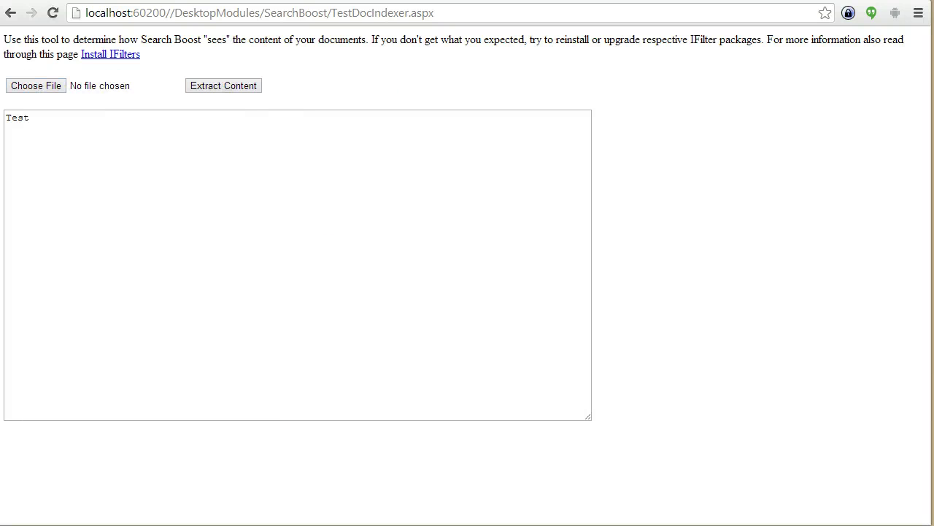
{"action": "triple_click", "coordinate": [91, 139]}
{"action": "left_click", "coordinate": [33, 123]}
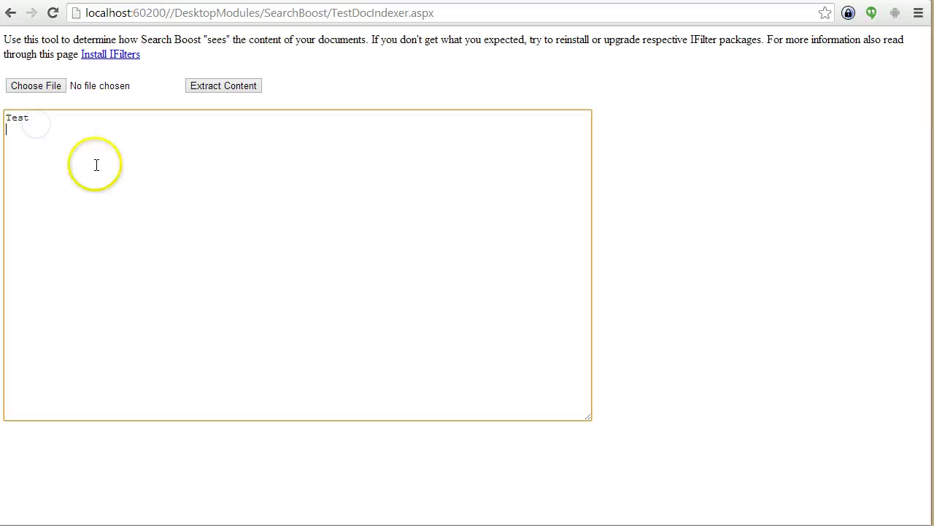
{"action": "double_click", "coordinate": [8, 116]}
{"action": "left_click", "coordinate": [105, 130]}
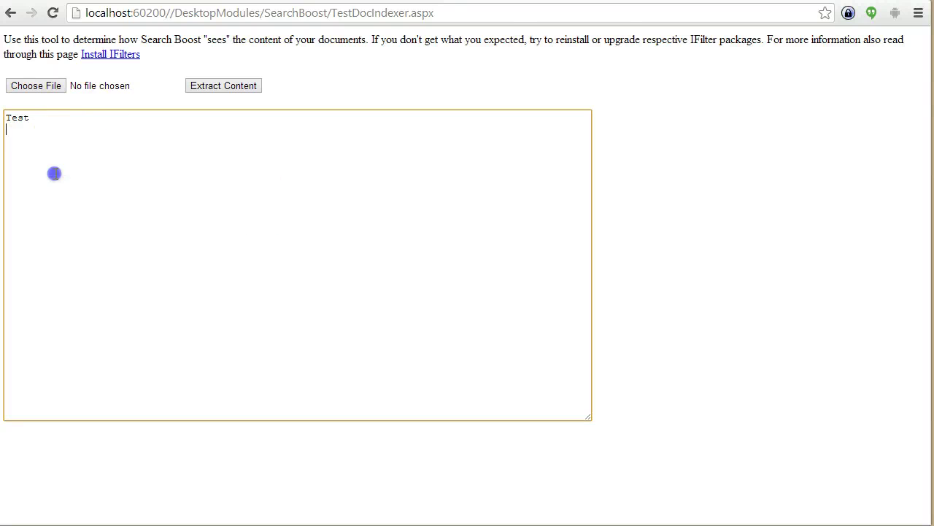
{"action": "key", "text": "ctrl+a"}
{"action": "left_click", "coordinate": [400, 260]}
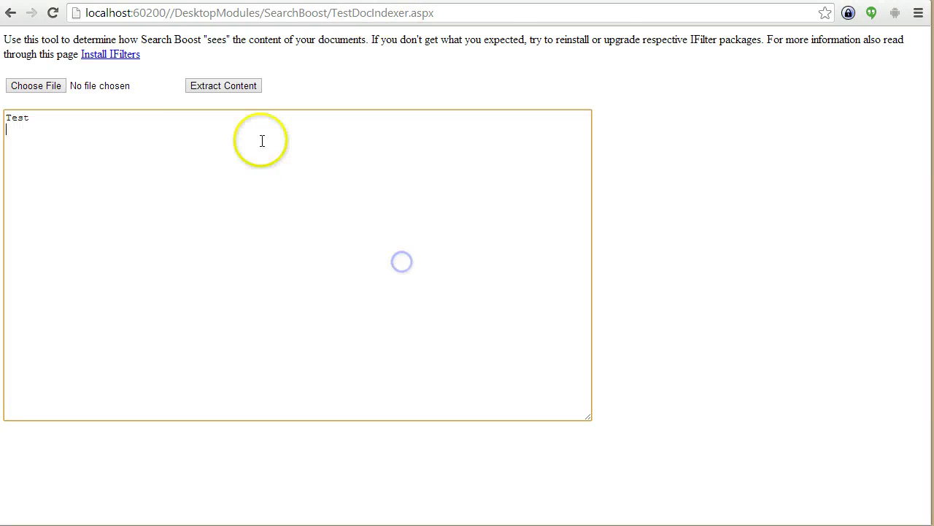